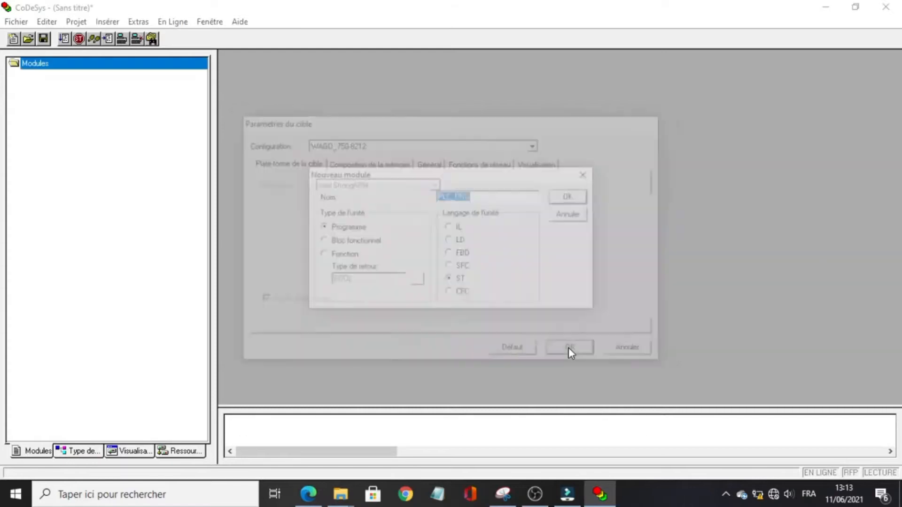
Step: Create the PLC_PRG program module in ST and delete the existing localhost Tcp/Ip_ channel from the communication parameters
{"action": "left_click", "coordinate": [582, 196]}
{"action": "left_click", "coordinate": [171, 24]}
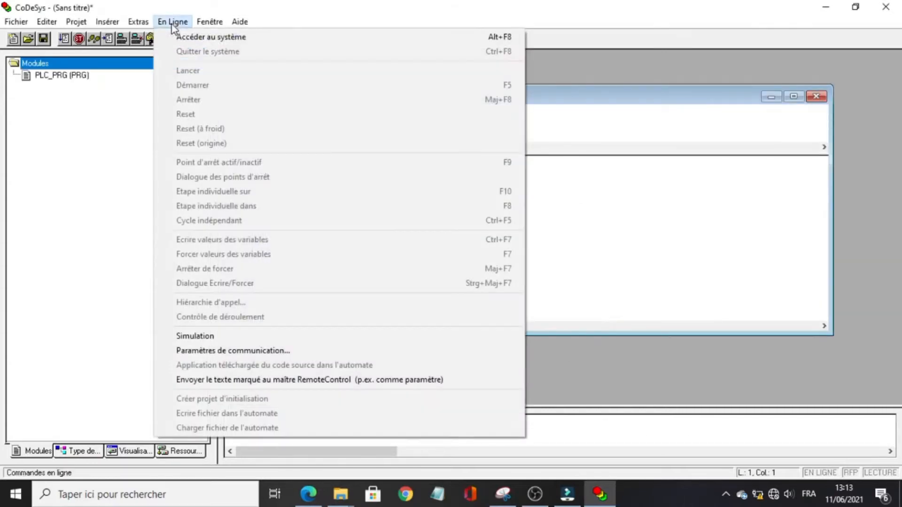
{"action": "left_click", "coordinate": [287, 350]}
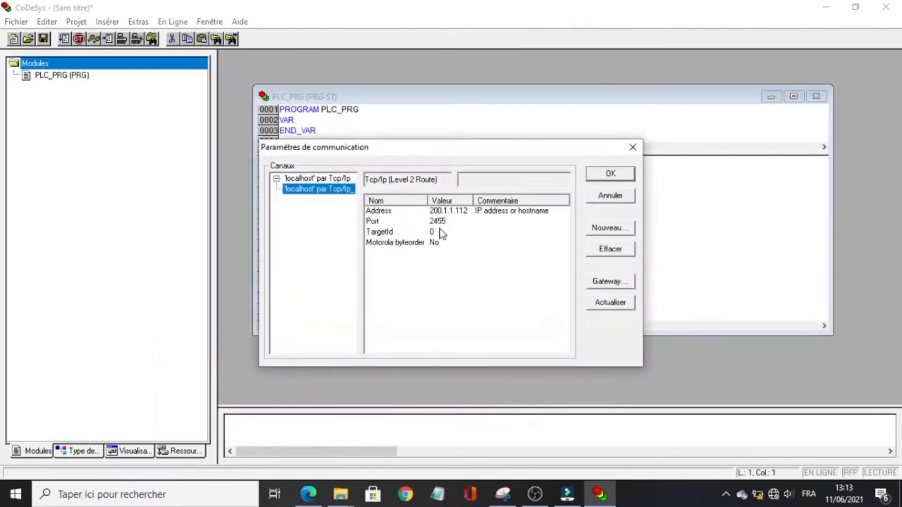
{"action": "left_click", "coordinate": [609, 249]}
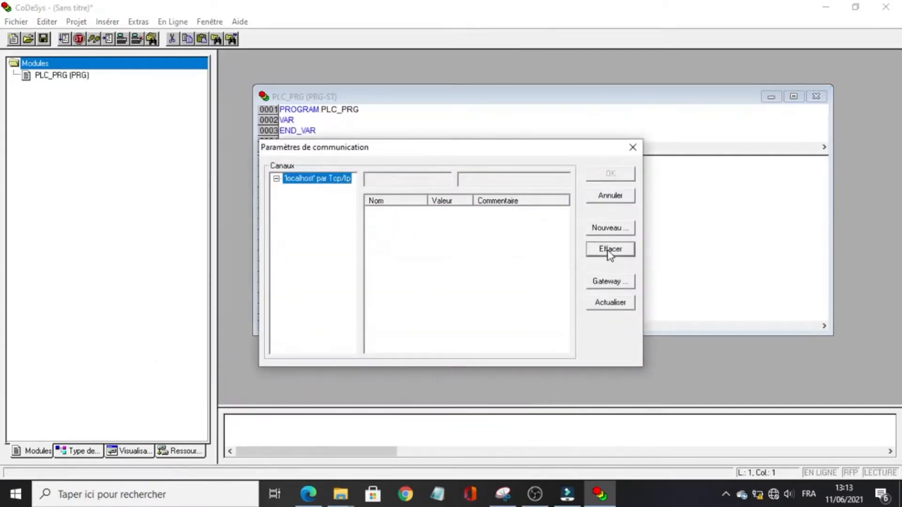
Step: Create a new Tcp/Ip (Level 2 Route) communication channel, set its address to 200.1.1.112, and confirm the communication parameters
{"action": "left_click", "coordinate": [613, 228]}
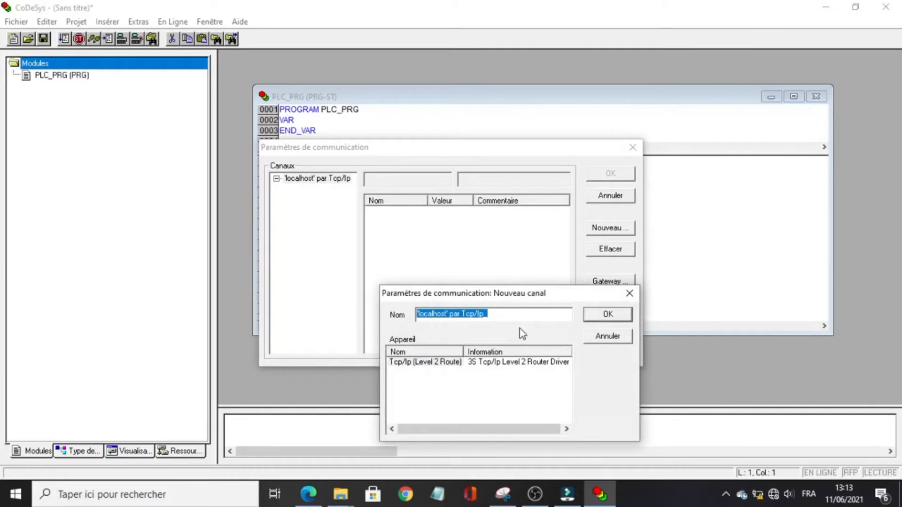
{"action": "left_click", "coordinate": [604, 322]}
{"action": "double_click", "coordinate": [449, 213]}
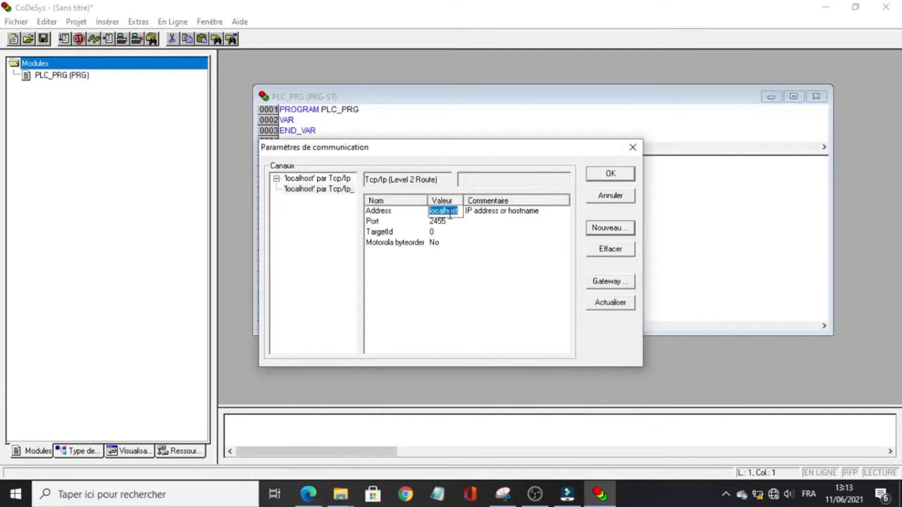
{"action": "type", "text": "200.1.1.112"}
{"action": "left_click", "coordinate": [593, 301]}
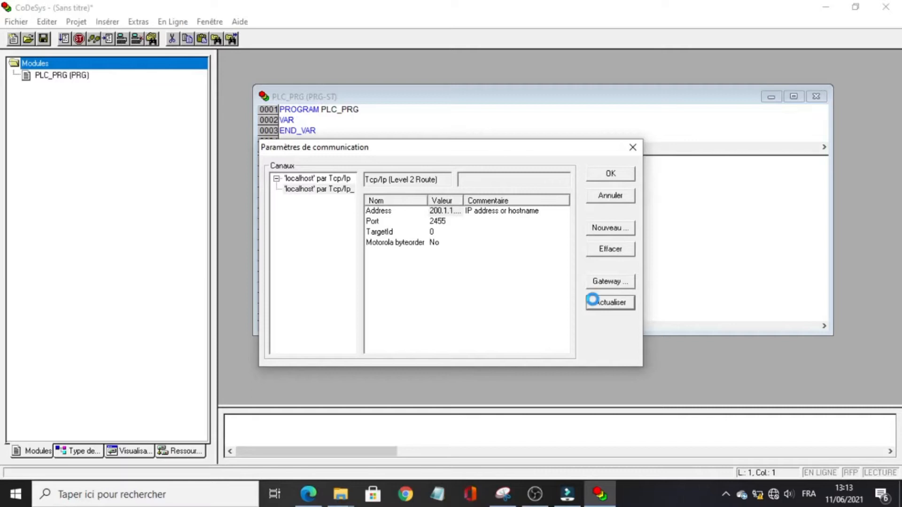
{"action": "left_click", "coordinate": [608, 176]}
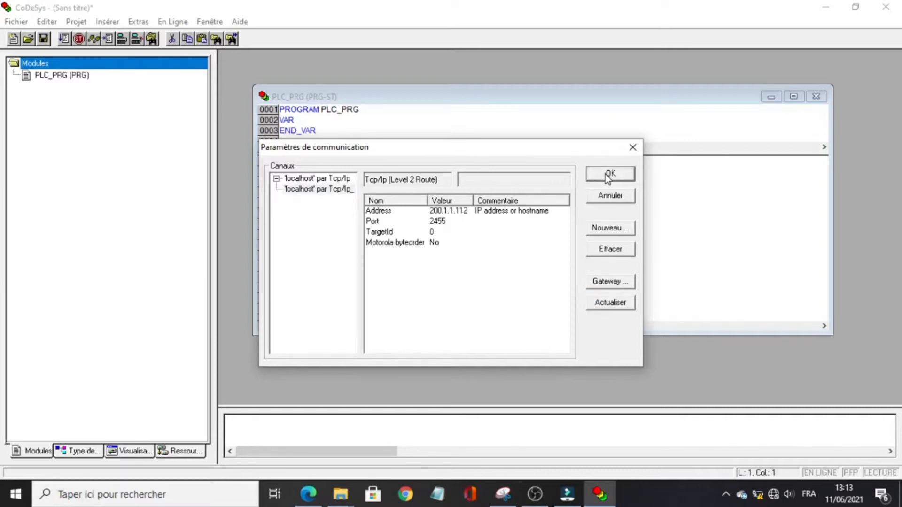
Step: Switch to the Windows Control Panel and display the network adapters under Connexions réseau
{"action": "left_click", "coordinate": [156, 495]}
{"action": "type", "text": "pa"}
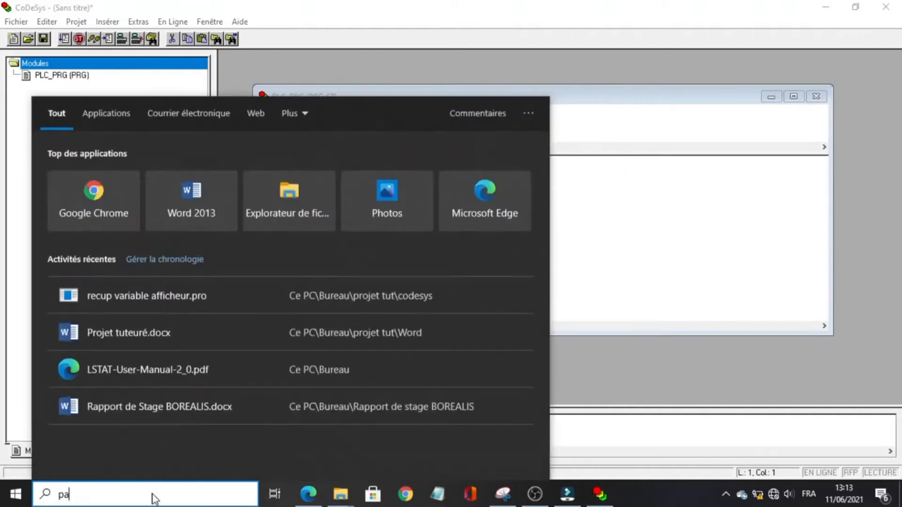
{"action": "type", "text": "nn"}
{"action": "key", "text": "Return"}
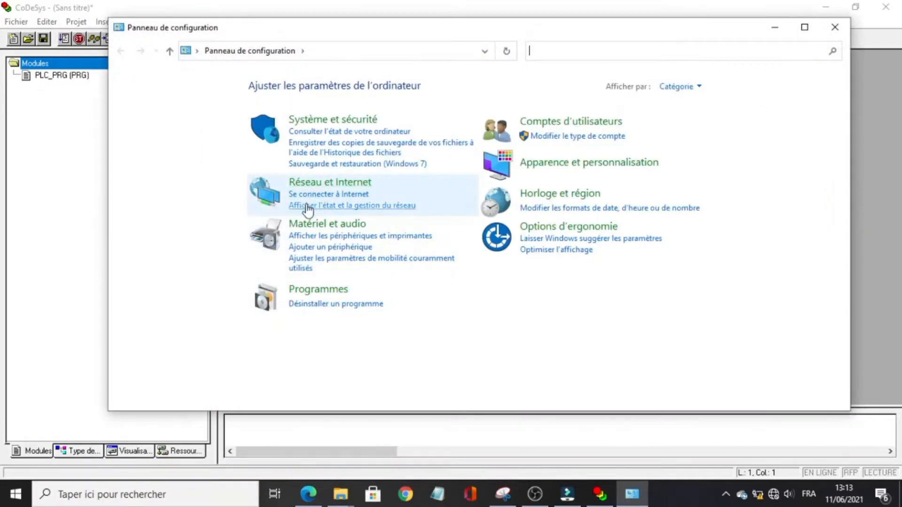
{"action": "left_click", "coordinate": [331, 181]}
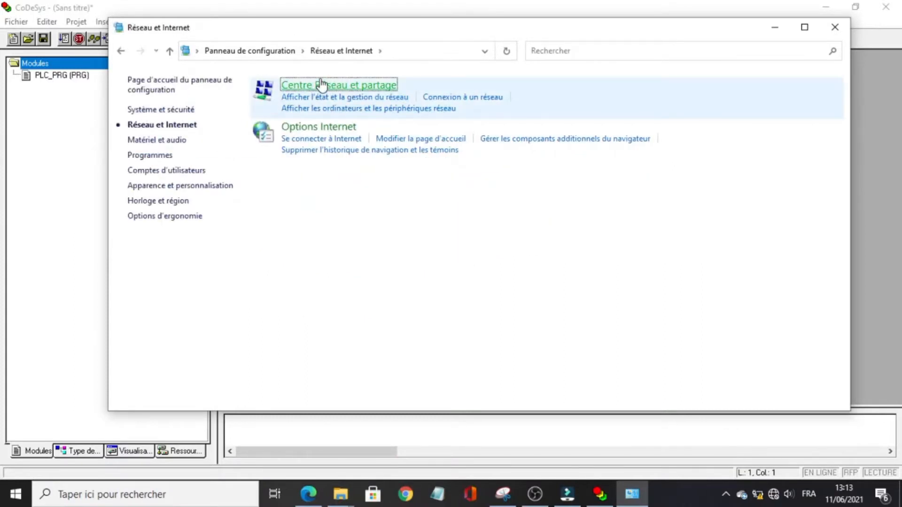
{"action": "left_click", "coordinate": [304, 86]}
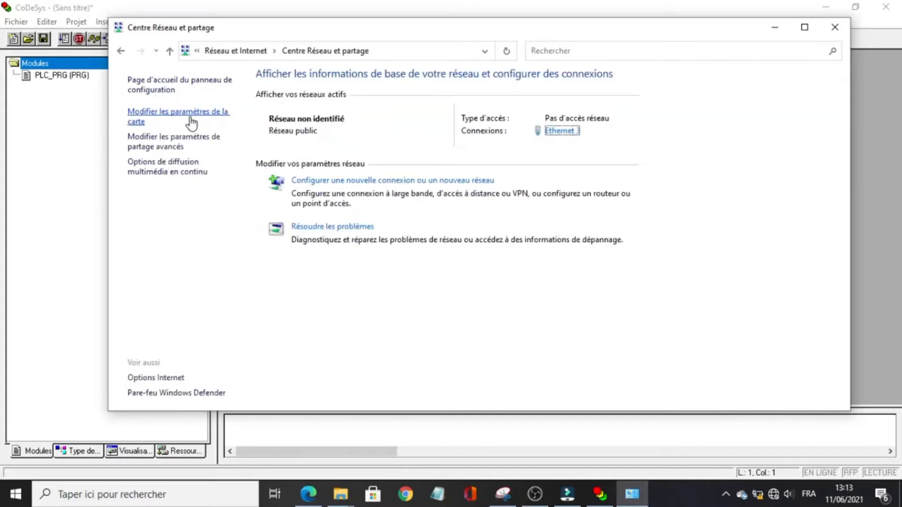
{"action": "left_click", "coordinate": [181, 116]}
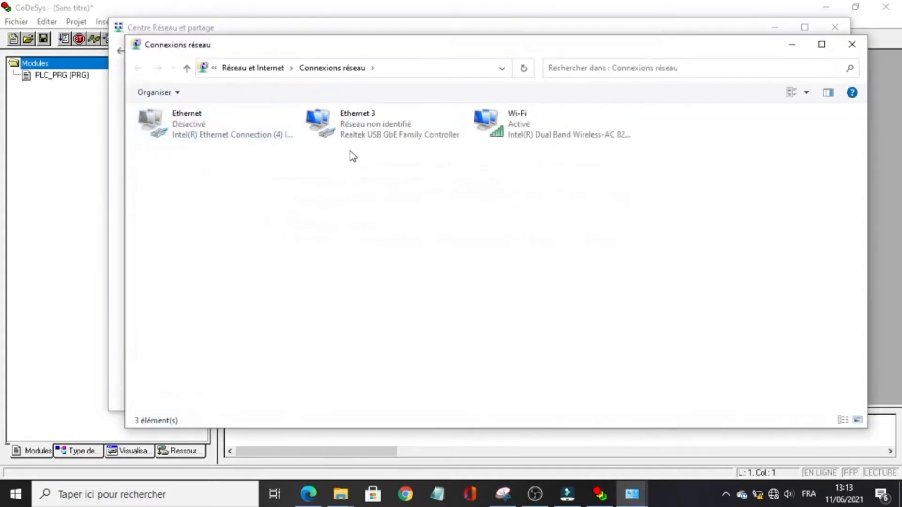
Step: Check the IPv4 address settings of the Ethernet 3 adapter, confirm its properties, and cancel the network diagnostics
{"action": "left_click", "coordinate": [439, 130]}
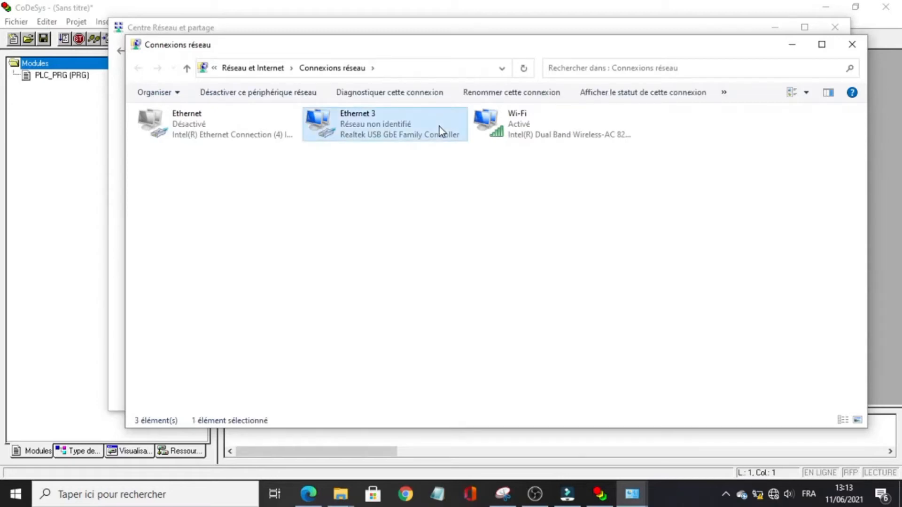
{"action": "right_click", "coordinate": [438, 126]}
{"action": "left_click", "coordinate": [477, 253]}
{"action": "double_click", "coordinate": [281, 267]}
{"action": "double_click", "coordinate": [312, 265]}
{"action": "double_click", "coordinate": [372, 265]}
{"action": "left_click", "coordinate": [332, 266]}
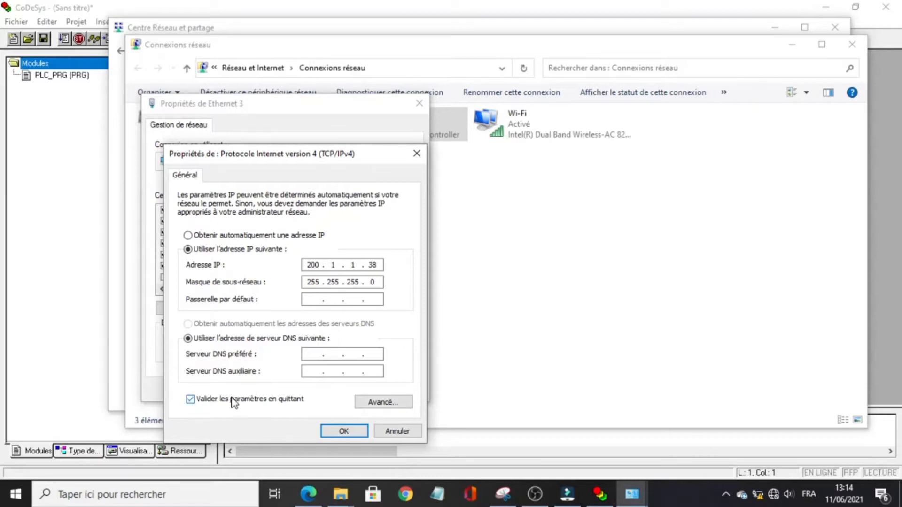
{"action": "left_click", "coordinate": [344, 432]}
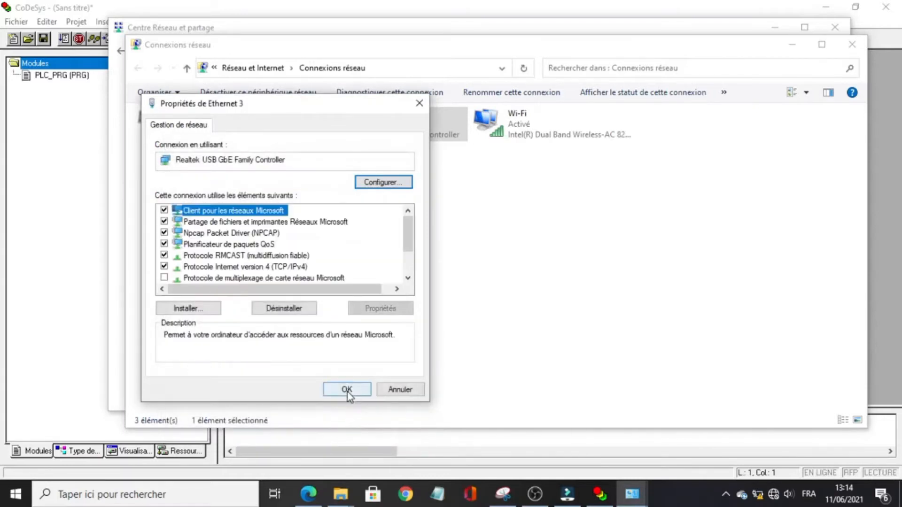
{"action": "left_click", "coordinate": [347, 391]}
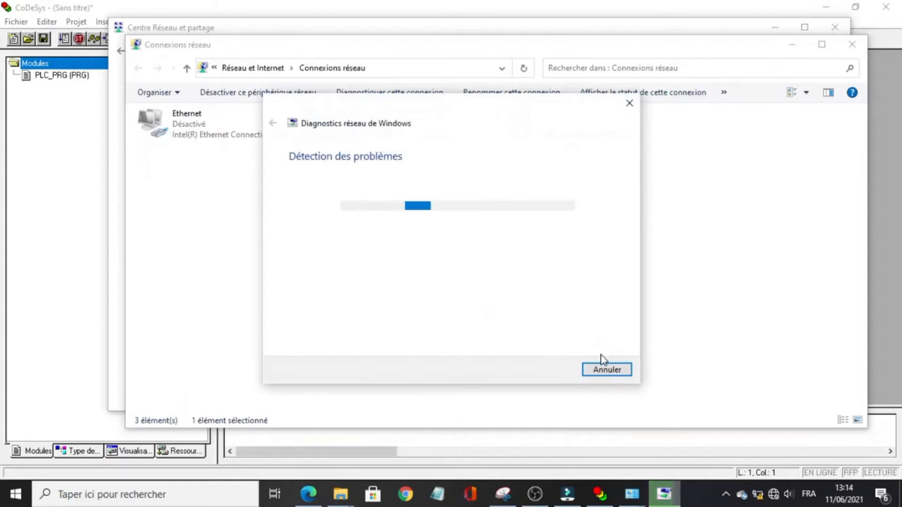
{"action": "left_click", "coordinate": [599, 368]}
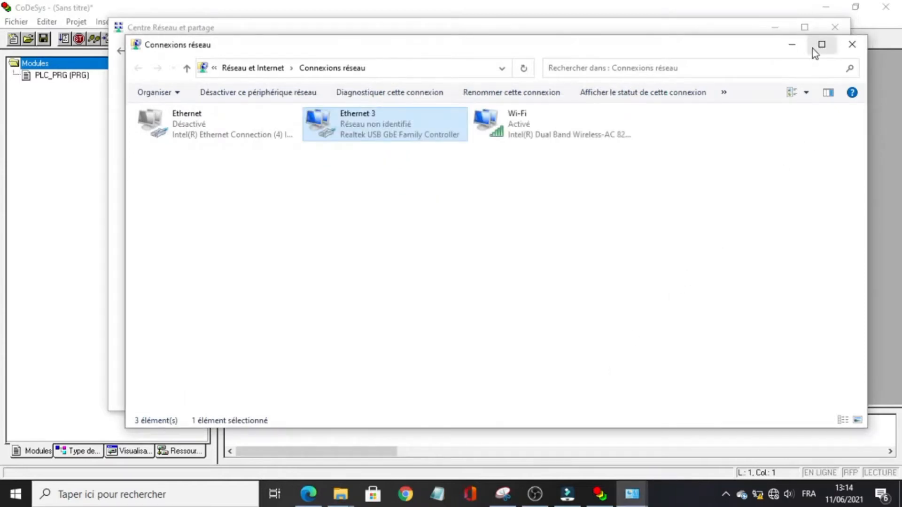
Step: Ping 200.1.1.112 from the Windows command prompt and close the prompt and the network windows
{"action": "left_click", "coordinate": [170, 502]}
{"action": "type", "text": "cmd"}
{"action": "key", "text": "Return"}
{"action": "type", "text": "ping 200"}
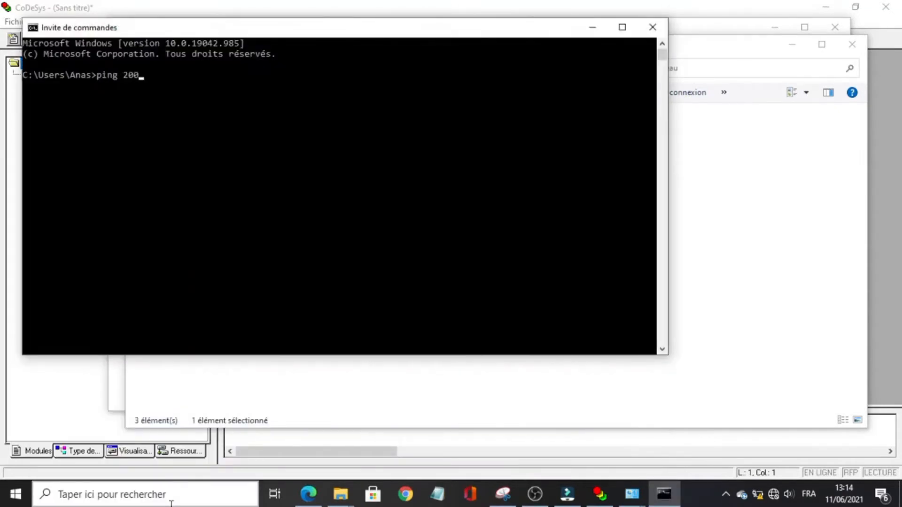
{"action": "type", "text": ".1.1.112"}
{"action": "key", "text": "Return"}
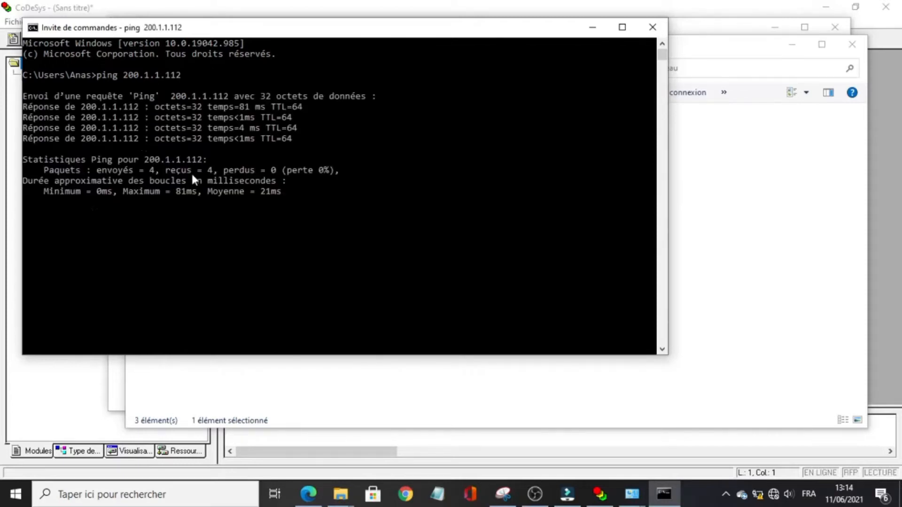
{"action": "left_click", "coordinate": [653, 27]}
{"action": "left_click", "coordinate": [858, 42]}
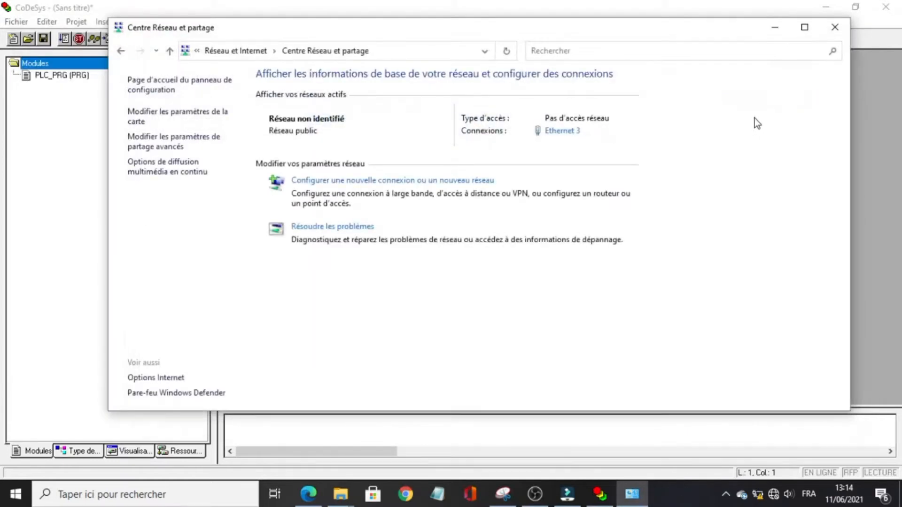
{"action": "left_click", "coordinate": [840, 24]}
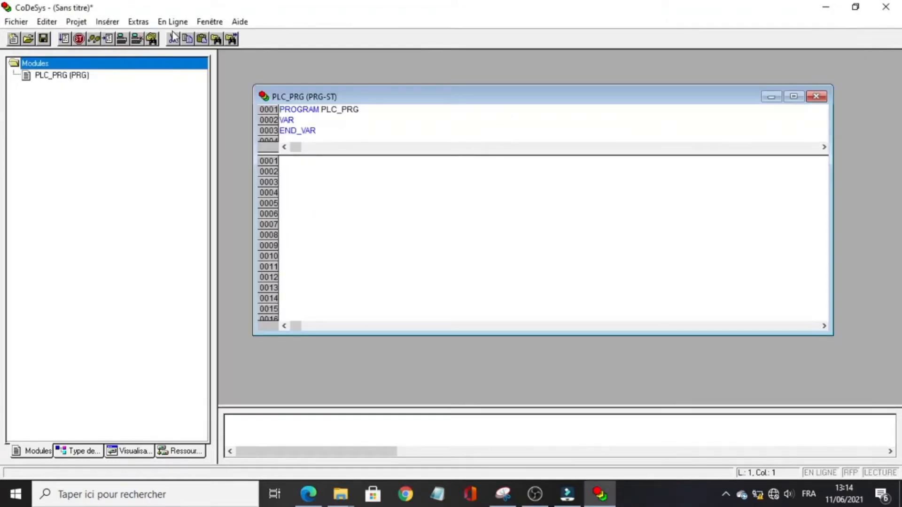
Step: Scan the connected I/O modules into the K-Bus of the PLC configuration and confirm the detected hardware
{"action": "left_click", "coordinate": [167, 451]}
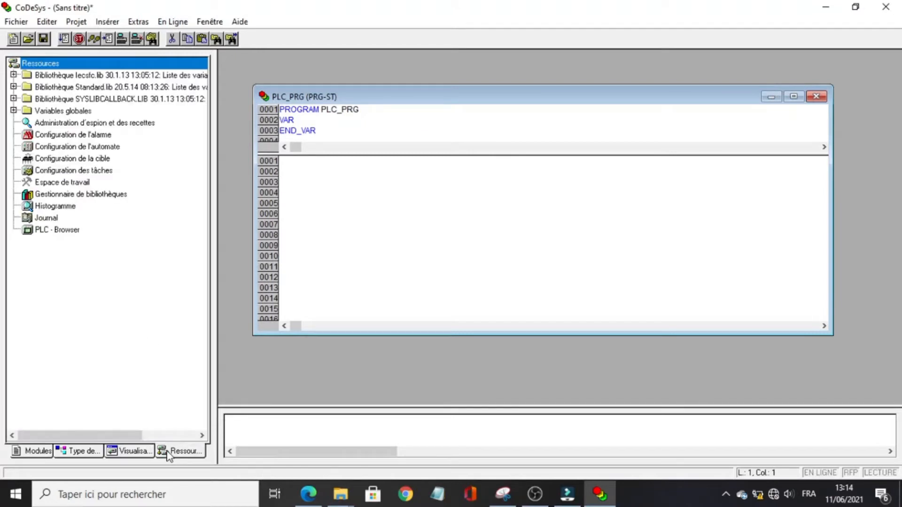
{"action": "double_click", "coordinate": [84, 148]}
{"action": "left_click", "coordinate": [283, 128]}
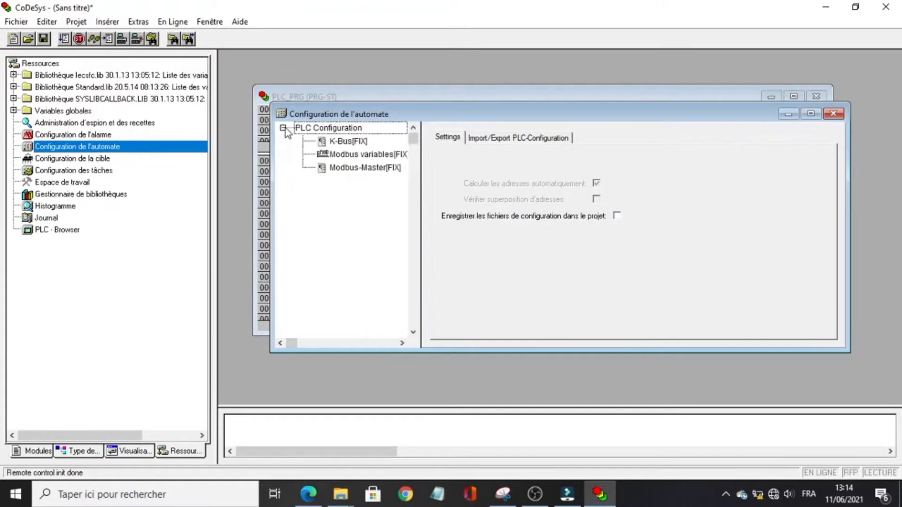
{"action": "left_click", "coordinate": [333, 144]}
{"action": "right_click", "coordinate": [334, 144]}
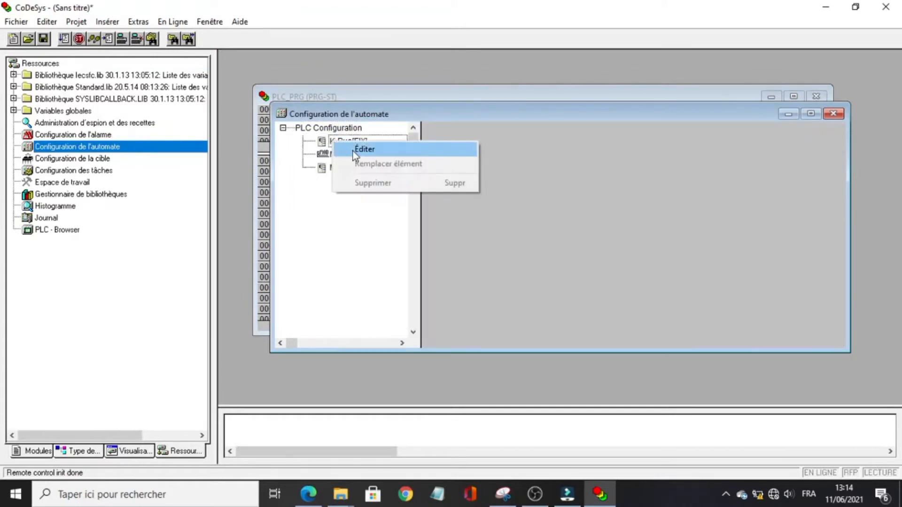
{"action": "left_click", "coordinate": [353, 150]}
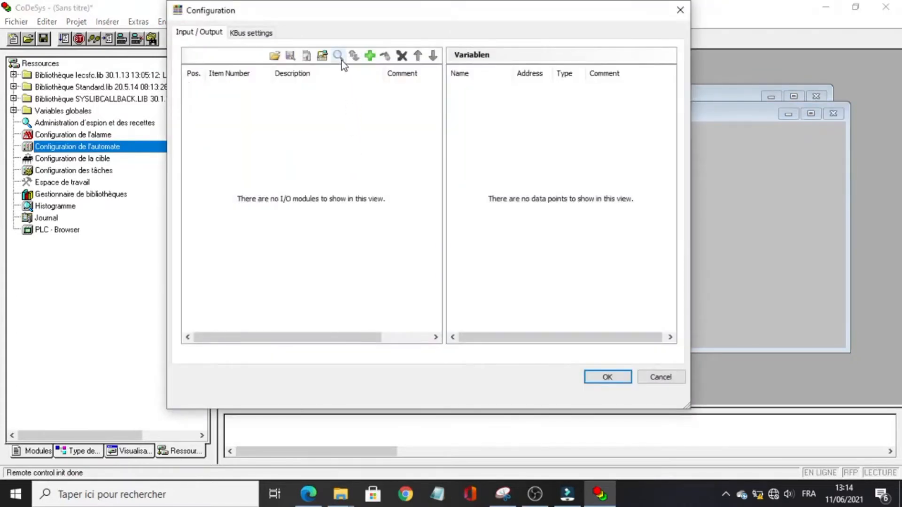
{"action": "left_click", "coordinate": [338, 56]}
{"action": "key", "text": "Return"}
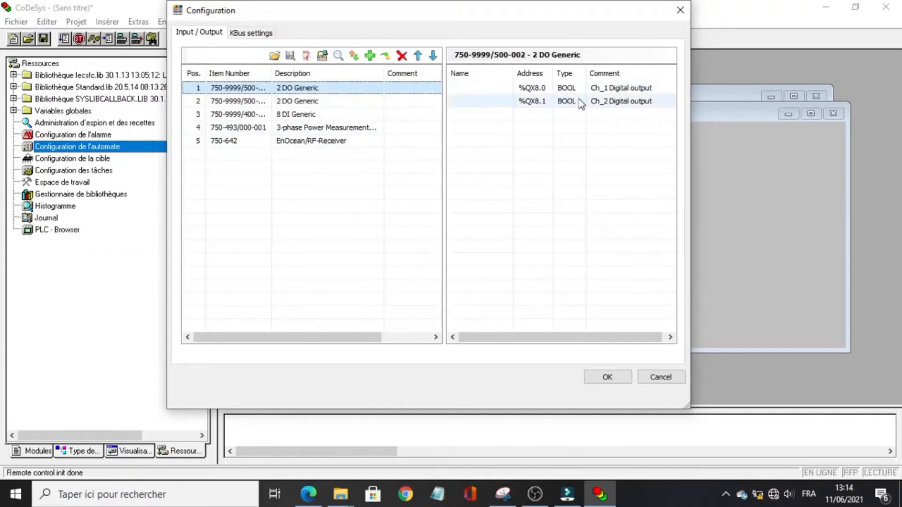
{"action": "left_click", "coordinate": [610, 376]}
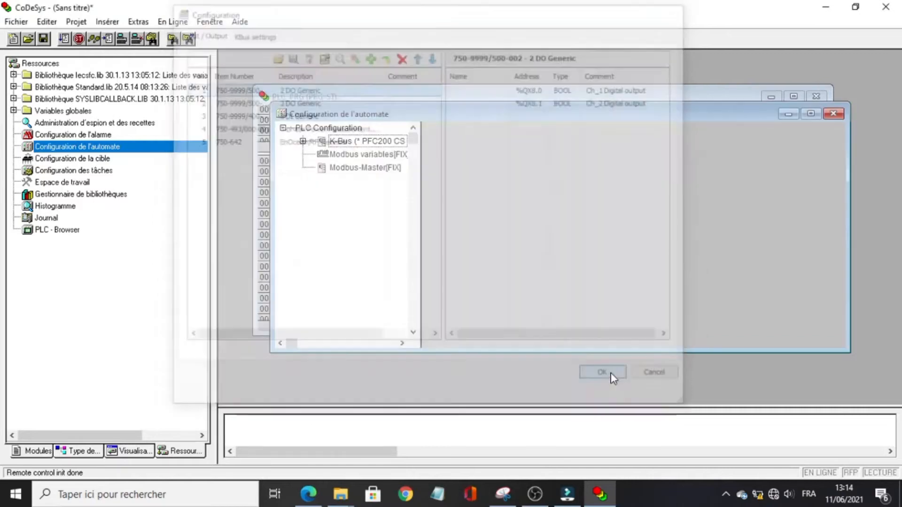
Step: Set the MODBUS RTU task's minimum cycle to 20 ms for the MODBUS master in the Modbus-Master network view
{"action": "left_click", "coordinate": [361, 168]}
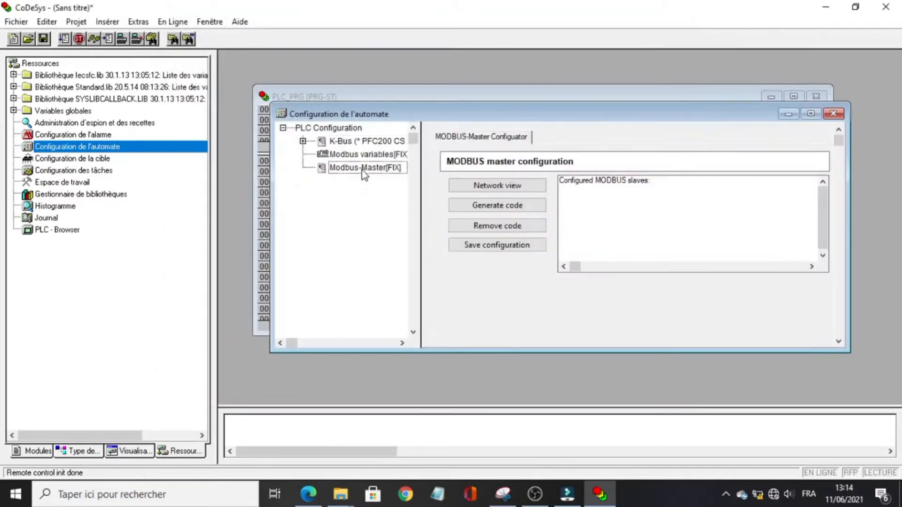
{"action": "left_click", "coordinate": [480, 186]}
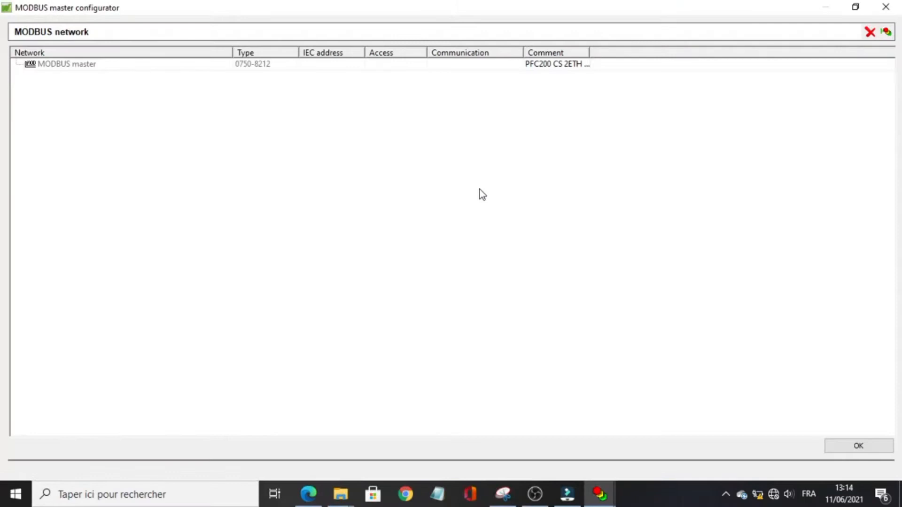
{"action": "left_click", "coordinate": [97, 66]}
{"action": "right_click", "coordinate": [98, 66]}
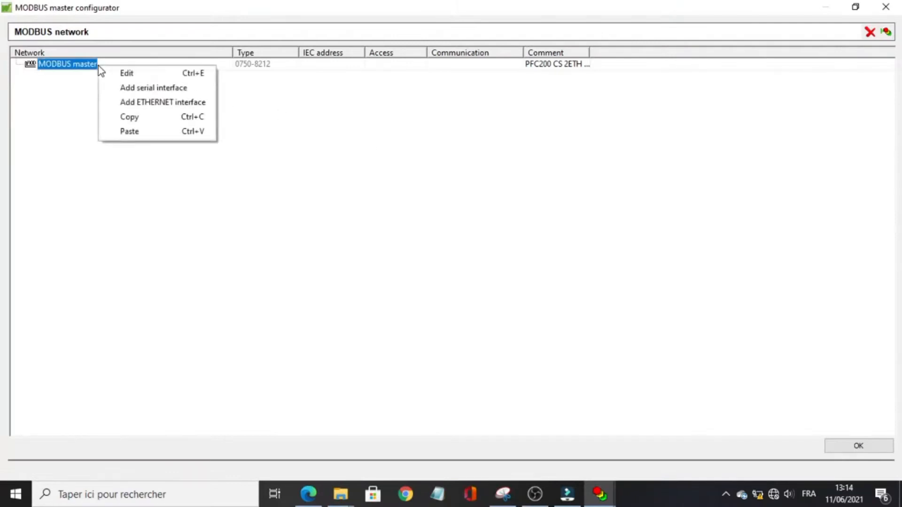
{"action": "left_click", "coordinate": [126, 75]}
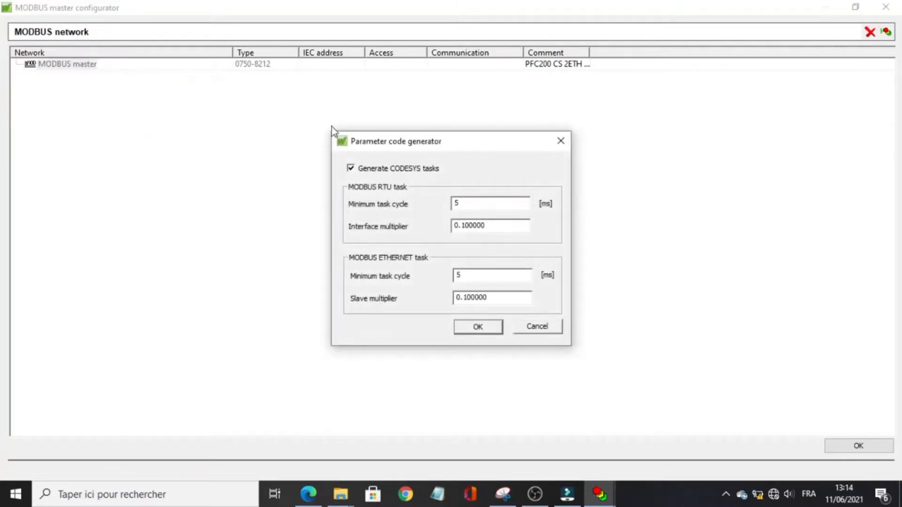
{"action": "left_click_drag", "start_coordinate": [471, 203], "coordinate": [416, 215]}
{"action": "type", "text": "20"}
{"action": "key", "text": "Tab"}
{"action": "key", "text": "Tab"}
{"action": "left_click", "coordinate": [496, 327]}
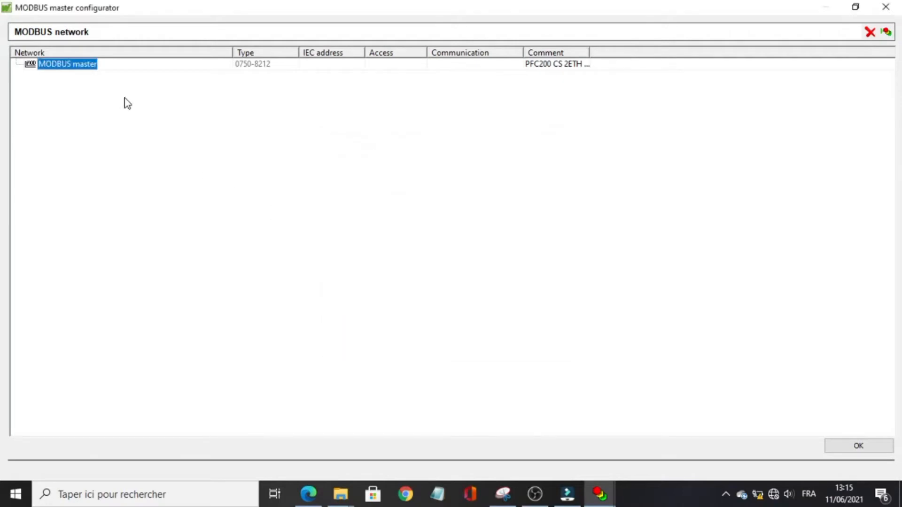
Step: Add a serial interface to the MODBUS master and set its COM port to 0
{"action": "right_click", "coordinate": [77, 68]}
{"action": "left_click", "coordinate": [105, 86]}
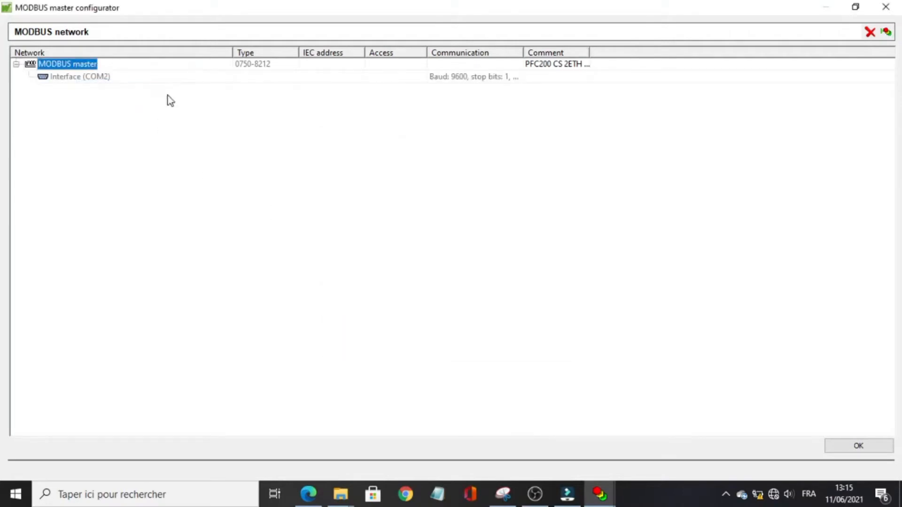
{"action": "left_click", "coordinate": [92, 81]}
{"action": "right_click", "coordinate": [91, 82]}
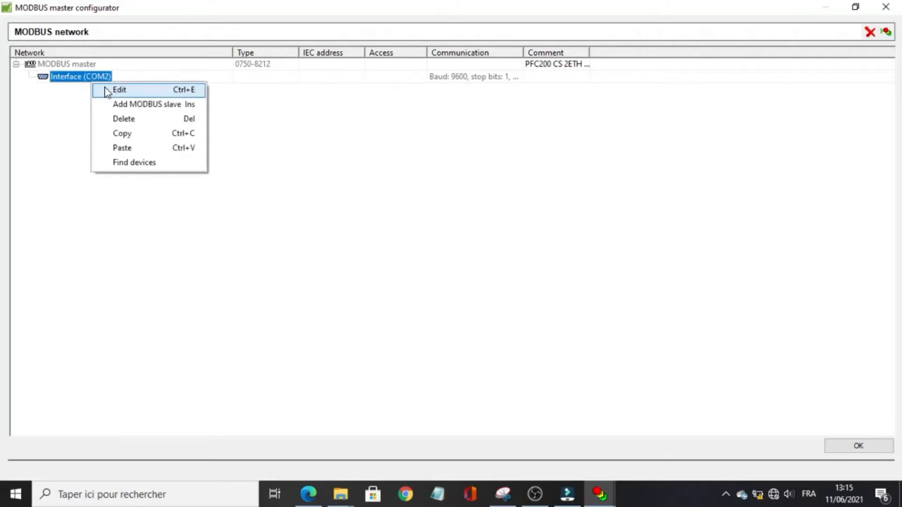
{"action": "left_click", "coordinate": [105, 89]}
{"action": "double_click", "coordinate": [447, 164]}
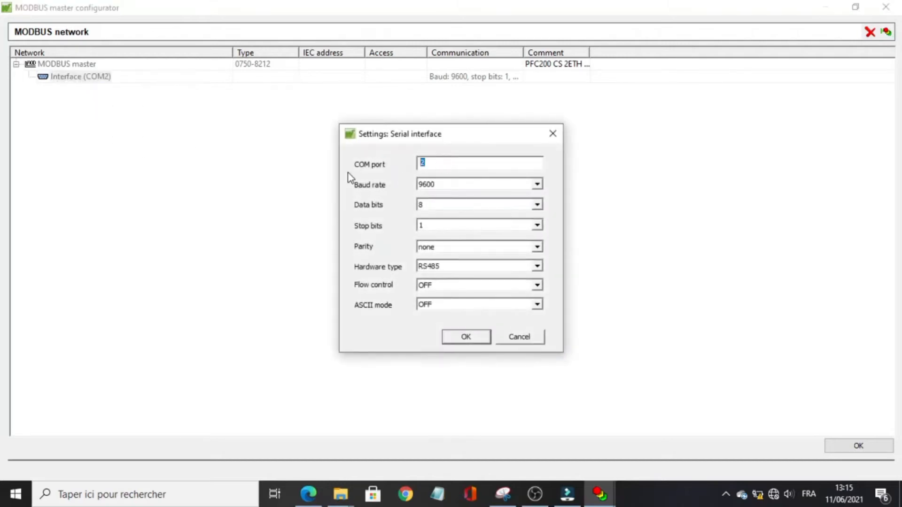
{"action": "type", "text": "0"}
Step: Set the serial interface's baud rate to 1200 and parity to Even, and confirm the settings
{"action": "left_click", "coordinate": [537, 184]}
{"action": "scroll", "coordinate": [502, 216], "scroll_direction": "up", "scroll_amount": 3}
{"action": "left_click", "coordinate": [466, 230]}
{"action": "left_click", "coordinate": [465, 247]}
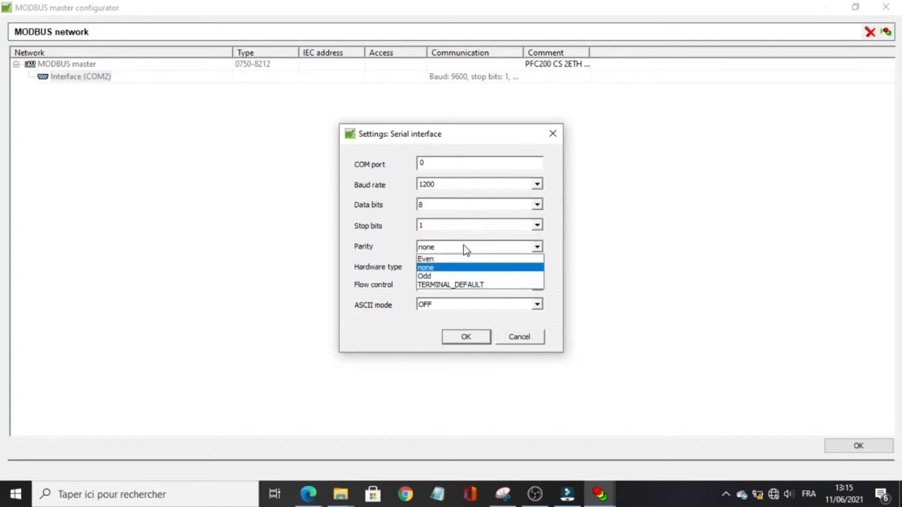
{"action": "left_click", "coordinate": [460, 260]}
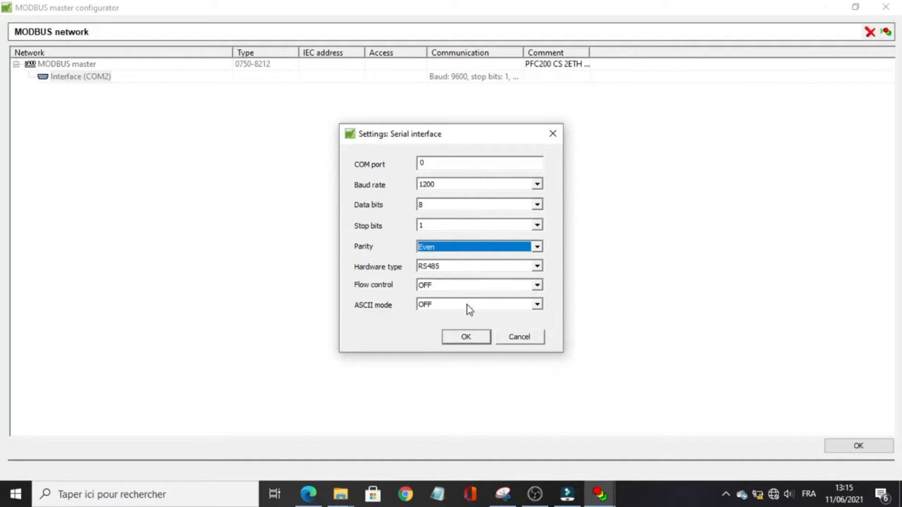
{"action": "left_click", "coordinate": [466, 338]}
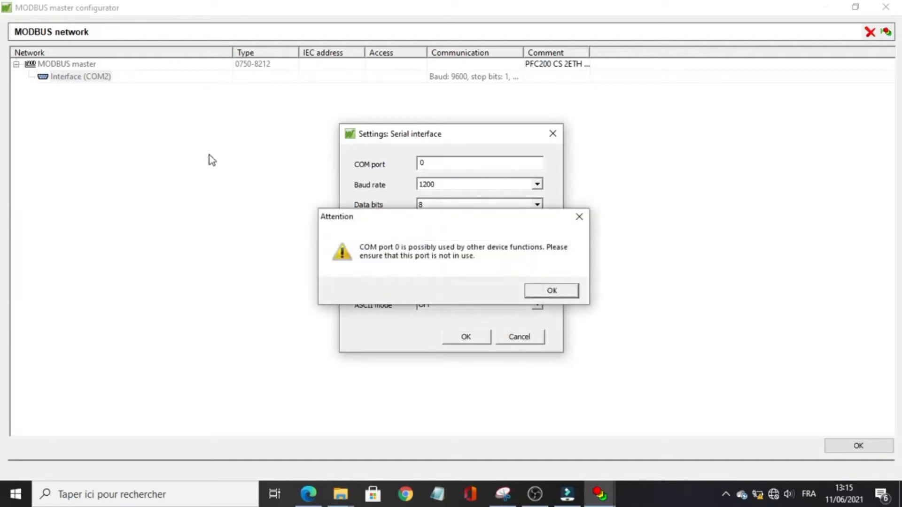
{"action": "key", "text": "Return"}
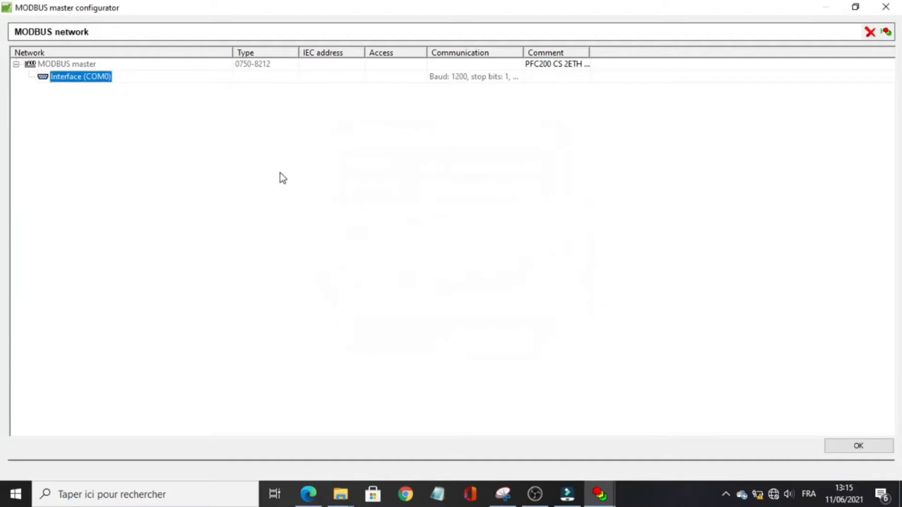
Step: Add a generic MODBUS slave to the COM0 interface
{"action": "right_click", "coordinate": [84, 78]}
{"action": "left_click", "coordinate": [126, 98]}
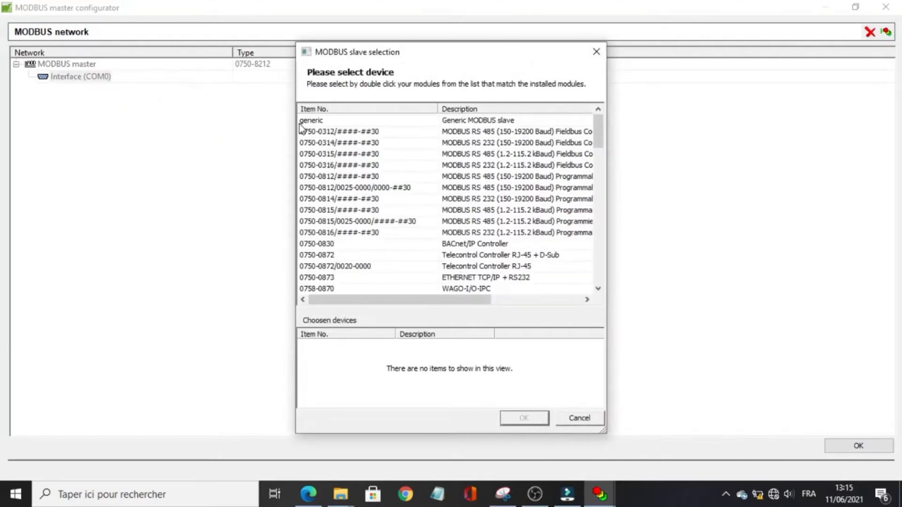
{"action": "double_click", "coordinate": [318, 118]}
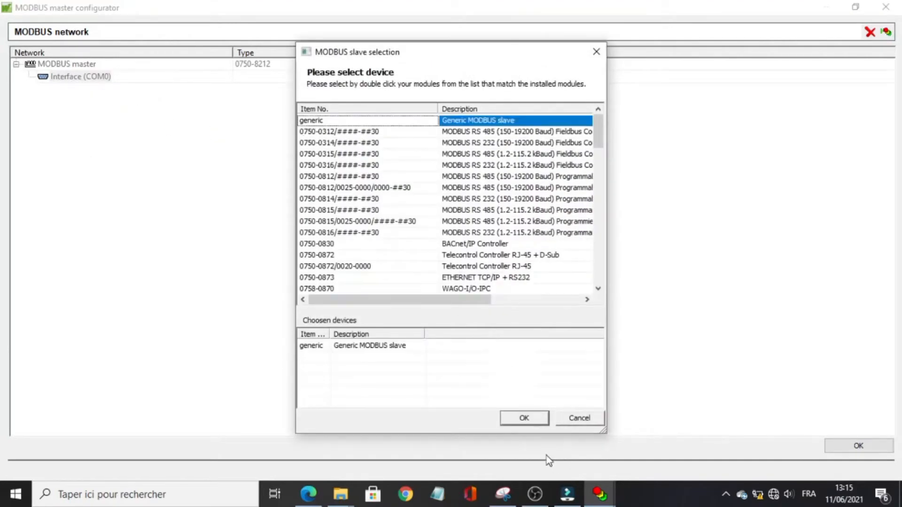
{"action": "left_click", "coordinate": [521, 418]}
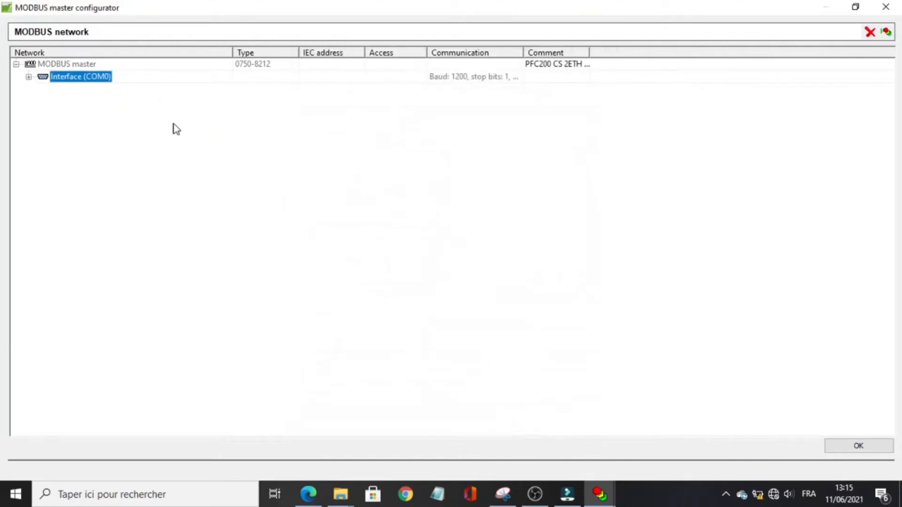
Step: Set the MODBUS unit ID of the new generic slave to 1
{"action": "left_click", "coordinate": [28, 76]}
{"action": "right_click", "coordinate": [90, 92]}
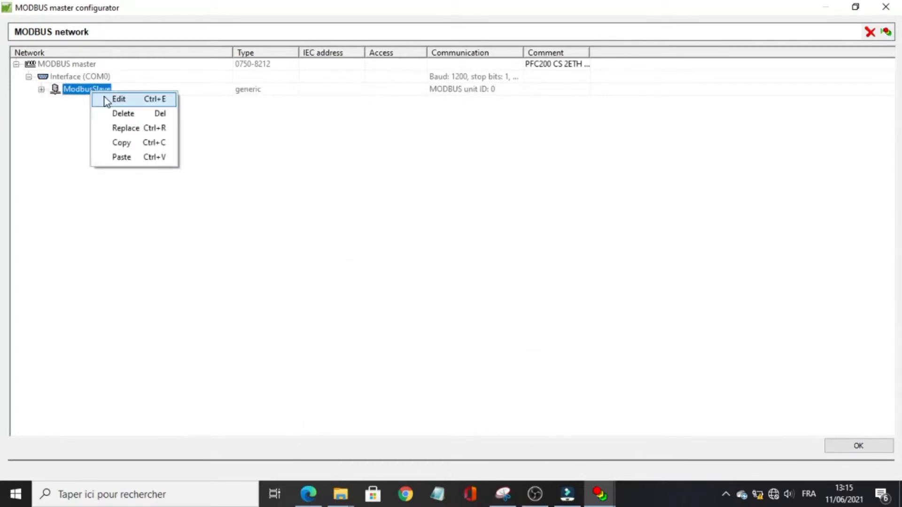
{"action": "left_click", "coordinate": [108, 100]}
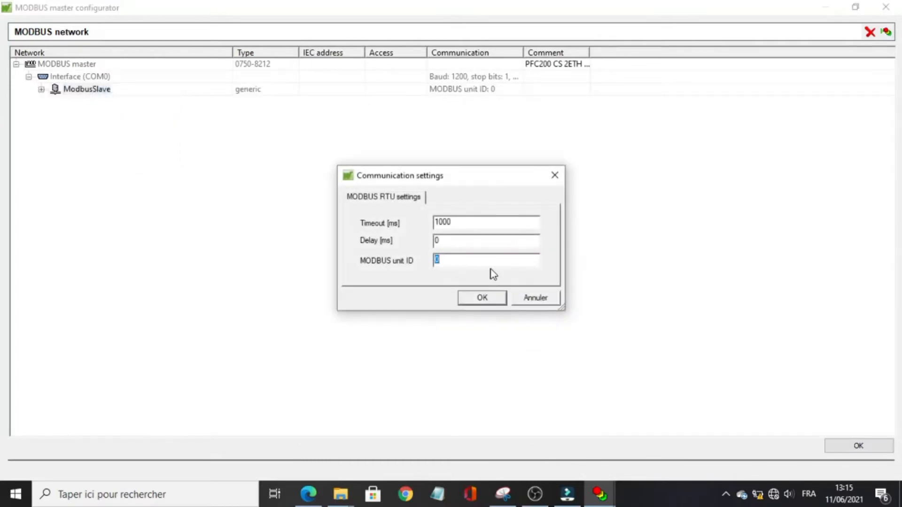
{"action": "type", "text": "1"}
{"action": "key", "text": "Return"}
Step: Add a variable to the slave's generic variables and name it temp
{"action": "left_click", "coordinate": [42, 89]}
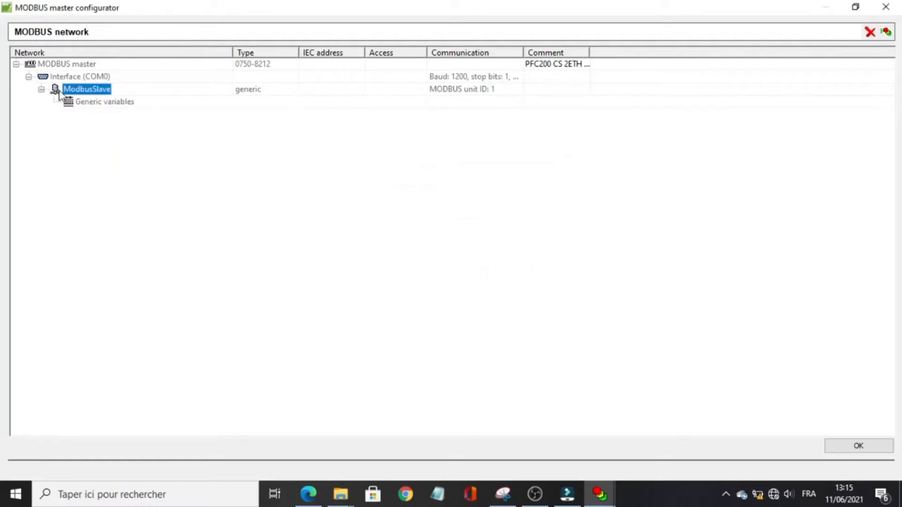
{"action": "right_click", "coordinate": [87, 91]}
{"action": "left_click", "coordinate": [76, 123]}
{"action": "right_click", "coordinate": [96, 104]}
{"action": "left_click", "coordinate": [111, 109]}
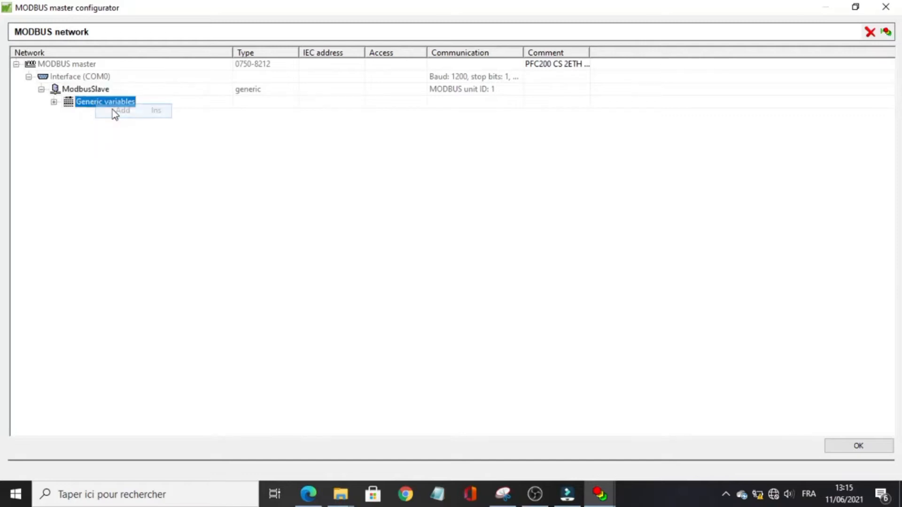
{"action": "left_click", "coordinate": [54, 102]}
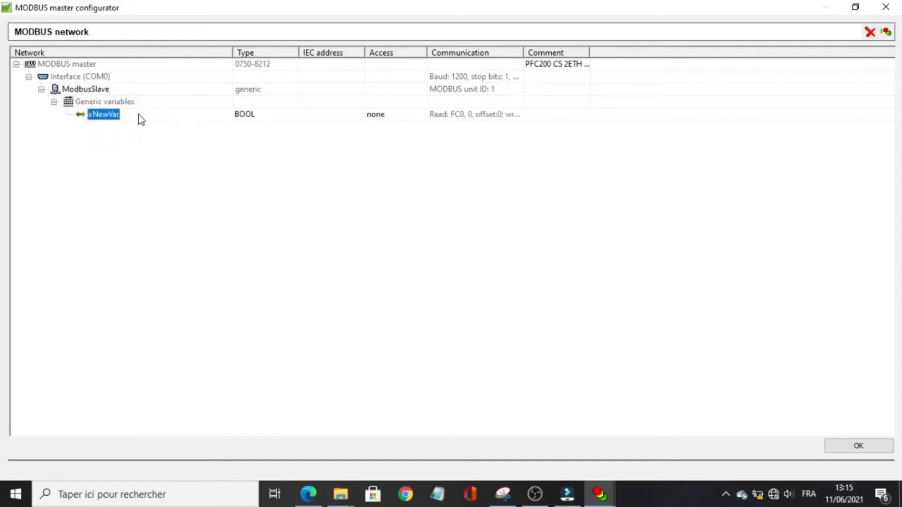
{"action": "type", "text": "temp"}
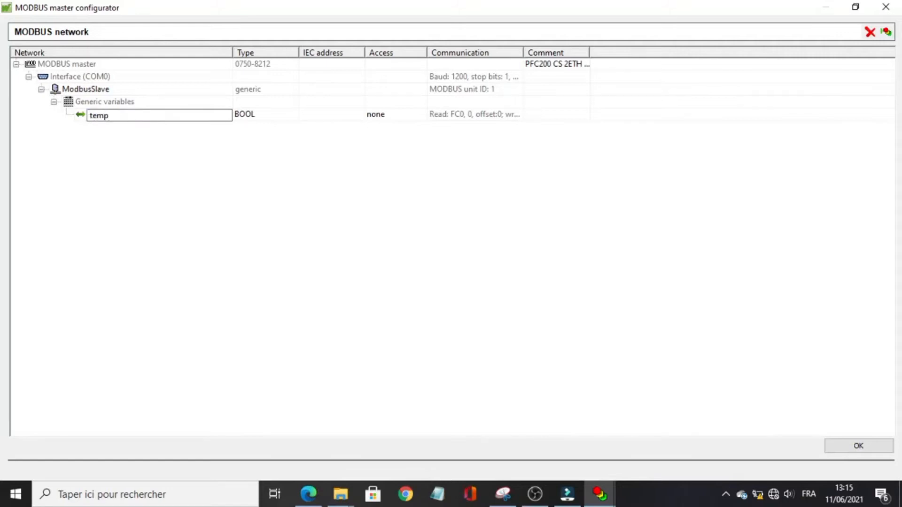
{"action": "key", "text": "Return"}
Step: Set the temp variable's data type to INT and choose read only as its access
{"action": "left_click", "coordinate": [246, 115]}
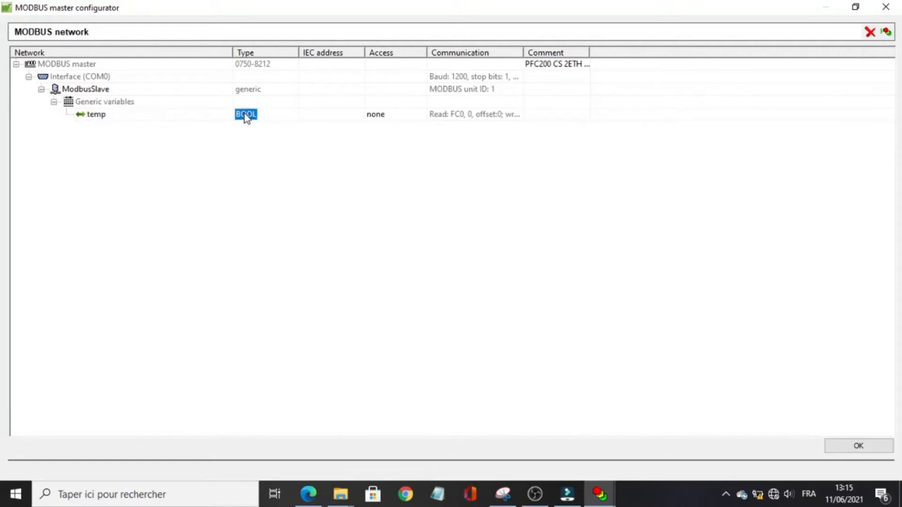
{"action": "left_click", "coordinate": [296, 116]}
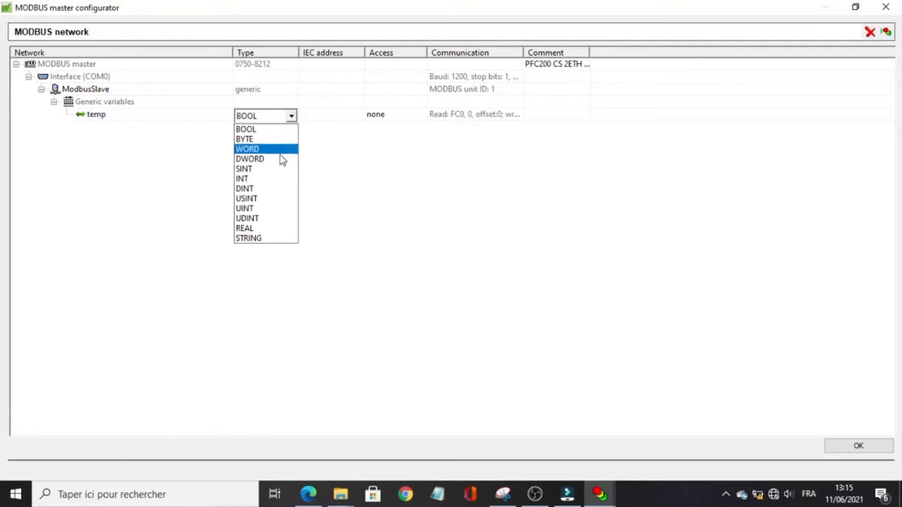
{"action": "left_click", "coordinate": [277, 180]}
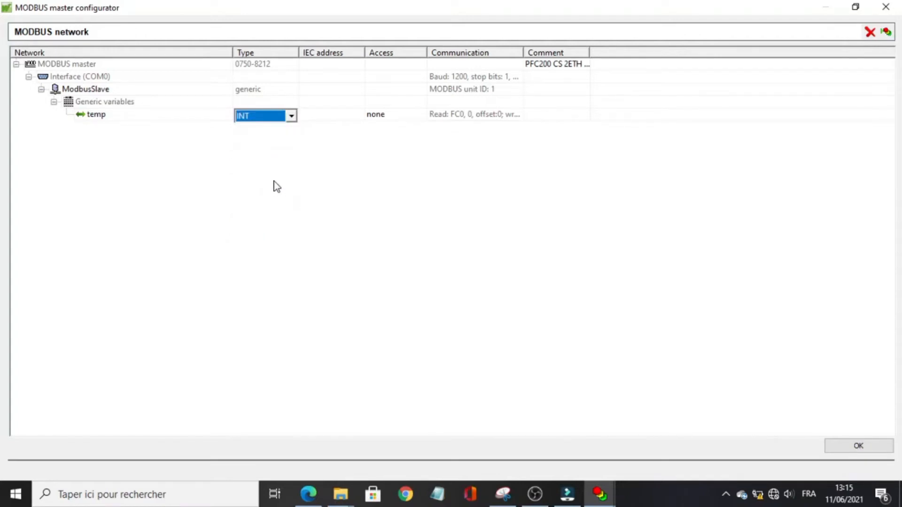
{"action": "left_click", "coordinate": [411, 116]}
{"action": "left_click", "coordinate": [419, 117]}
{"action": "left_click", "coordinate": [416, 128]}
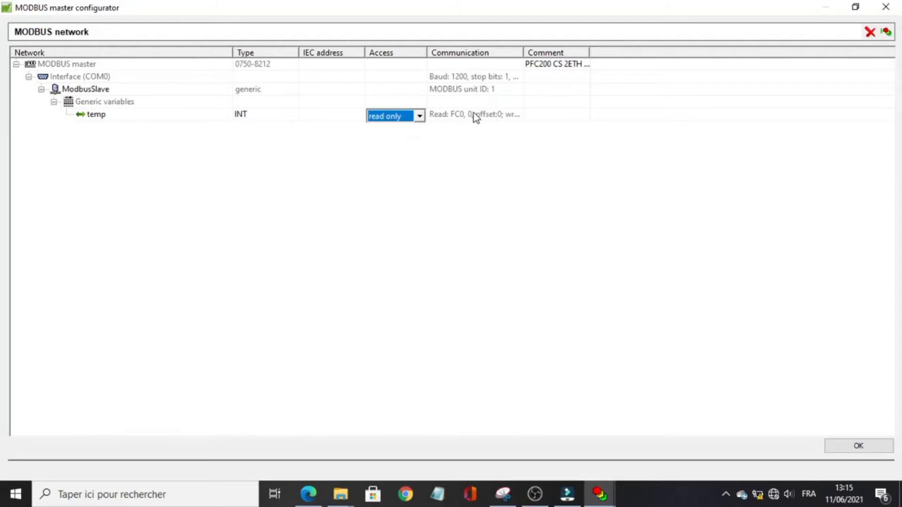
Step: Set temp's MODBUS byte order to middle endian (B2 B1 B4 B3) and its read function to Read holding registers (FC3) at decimal address 48
{"action": "right_click", "coordinate": [474, 115]}
{"action": "left_click", "coordinate": [525, 166]}
{"action": "left_click", "coordinate": [512, 183]}
{"action": "left_click", "coordinate": [509, 200]}
{"action": "left_click", "coordinate": [490, 216]}
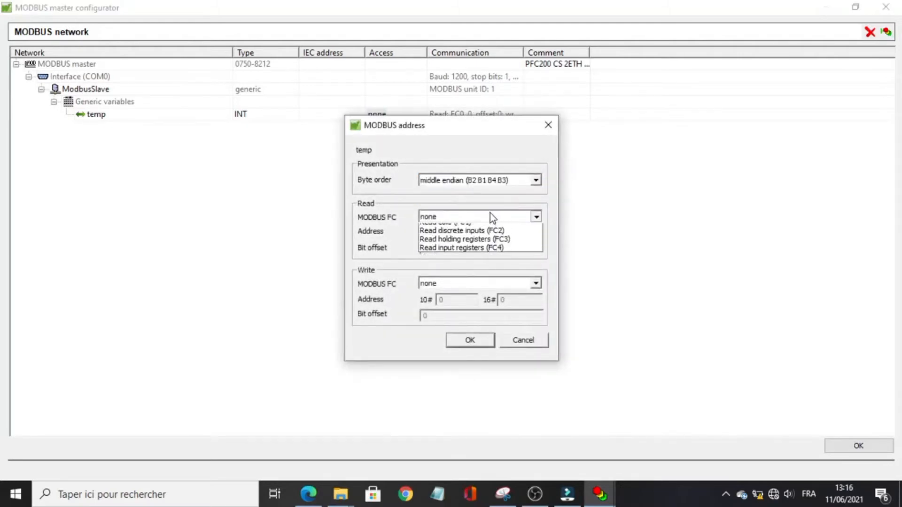
{"action": "left_click", "coordinate": [494, 254]}
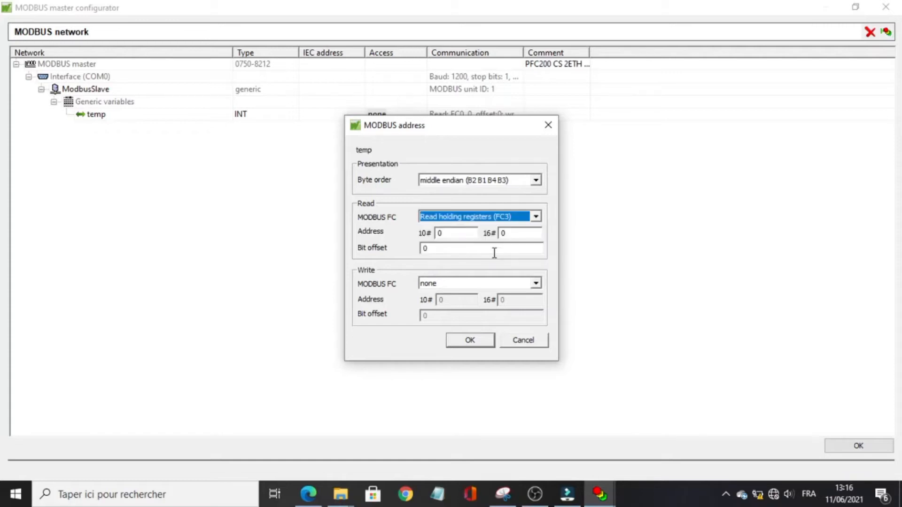
{"action": "double_click", "coordinate": [469, 233]}
{"action": "type", "text": "48"}
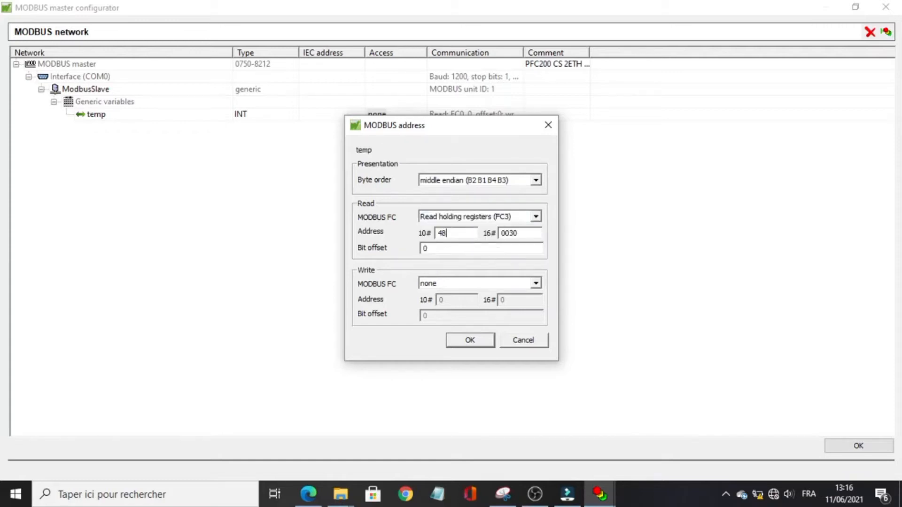
{"action": "left_click", "coordinate": [473, 340]}
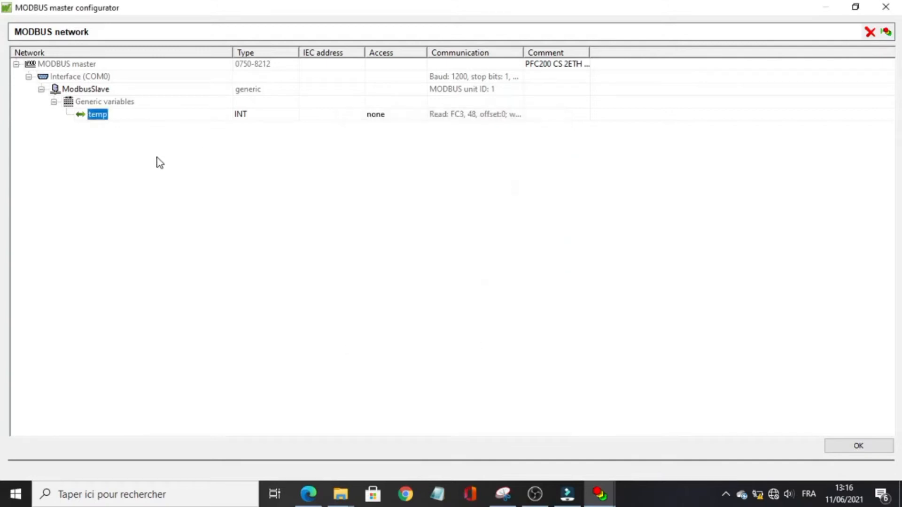
Step: Add a second generic MODBUS slave to the COM0 interface
{"action": "right_click", "coordinate": [78, 78]}
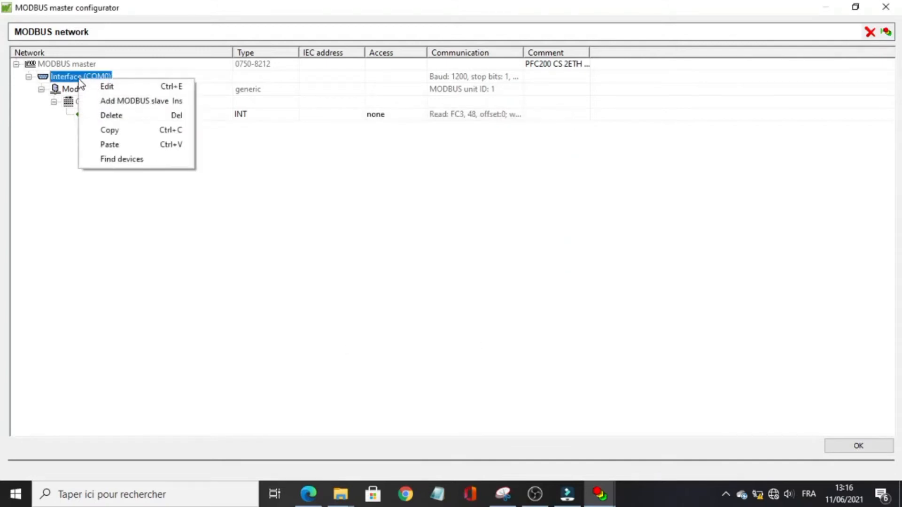
{"action": "left_click", "coordinate": [108, 105]}
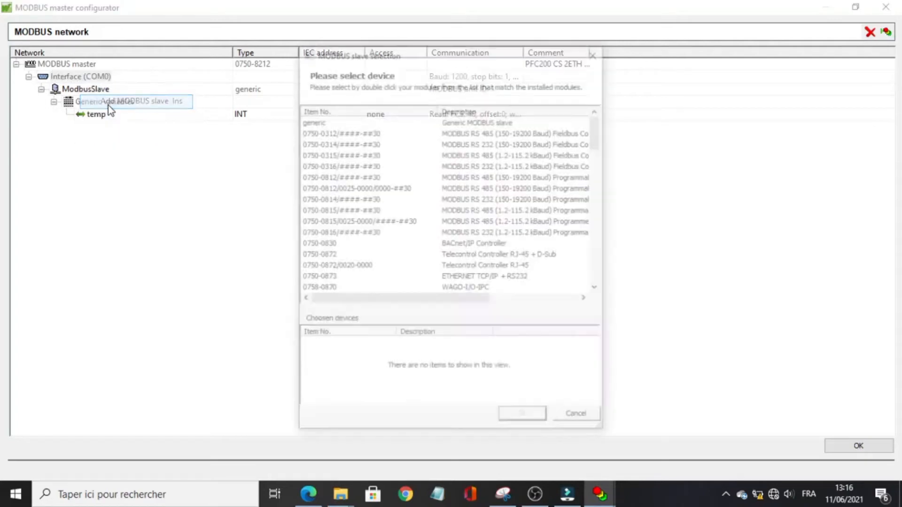
{"action": "double_click", "coordinate": [329, 122]}
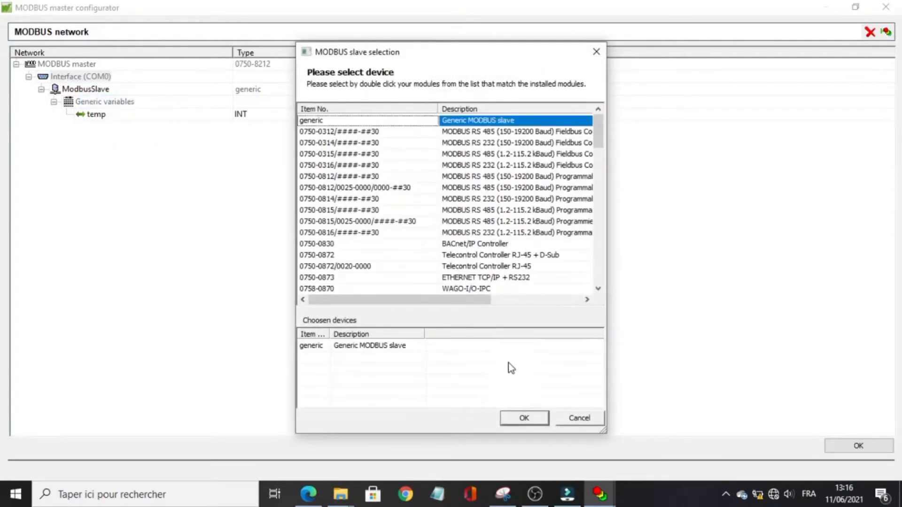
{"action": "left_click", "coordinate": [522, 418]}
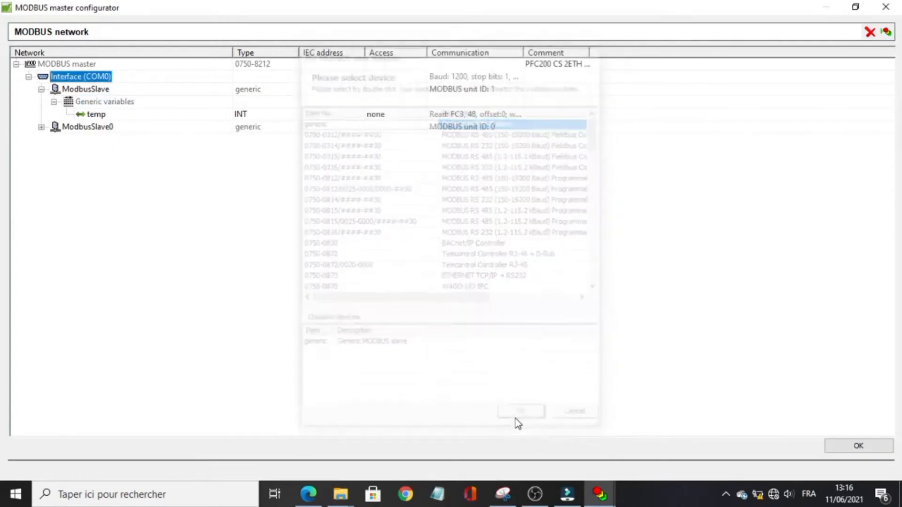
Step: Set the MODBUS unit ID of the second slave, ModbusSlave0, to 1
{"action": "left_click", "coordinate": [41, 127]}
{"action": "right_click", "coordinate": [96, 129]}
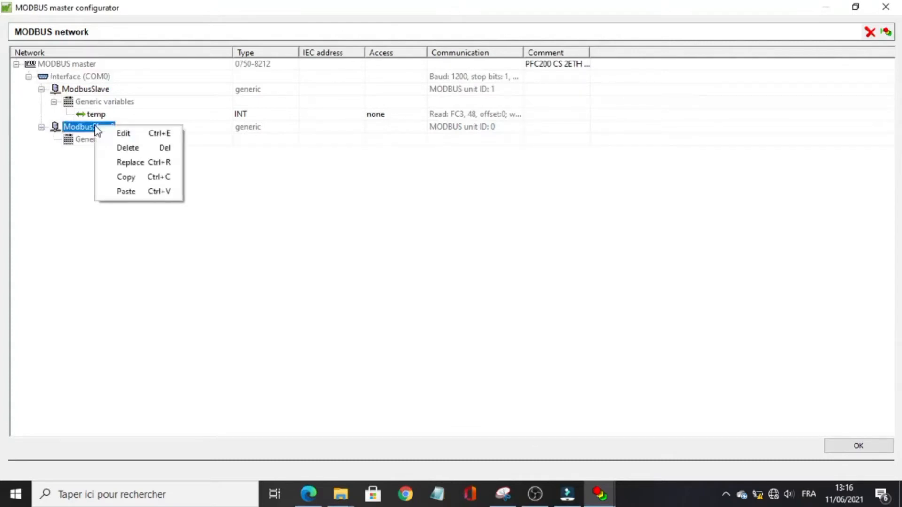
{"action": "left_click", "coordinate": [120, 133]}
{"action": "type", "text": "1"}
{"action": "key", "text": "Return"}
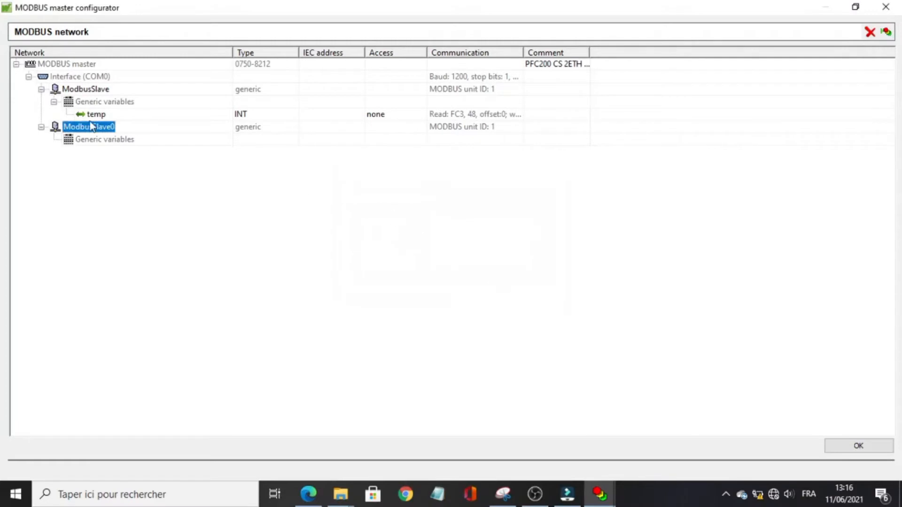
Step: Add a generic variable to ModbusSlave0 and name it CO2
{"action": "right_click", "coordinate": [94, 140]}
{"action": "left_click", "coordinate": [120, 148]}
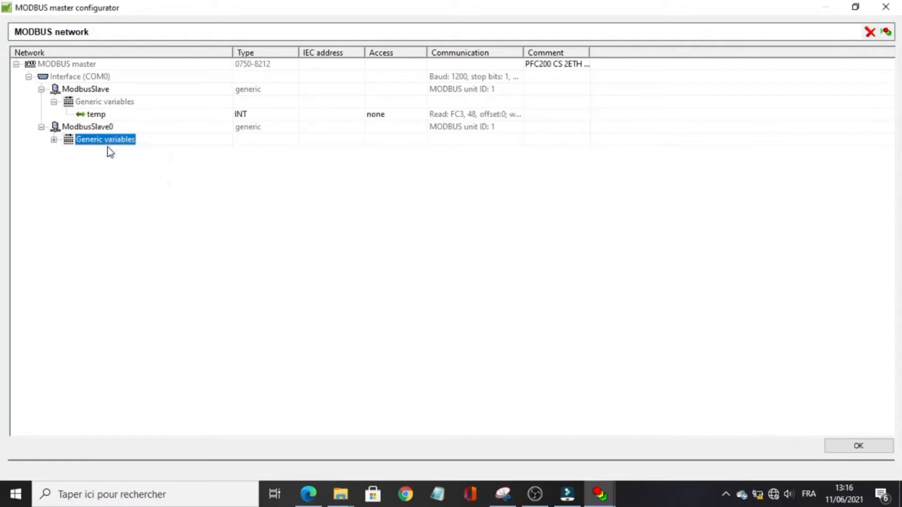
{"action": "left_click", "coordinate": [54, 140]}
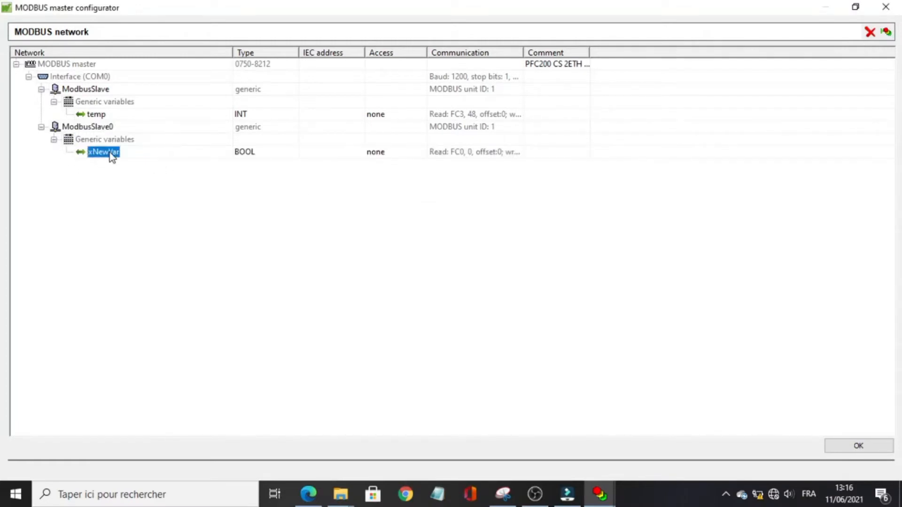
{"action": "left_click", "coordinate": [109, 152]}
{"action": "type", "text": "CO2"}
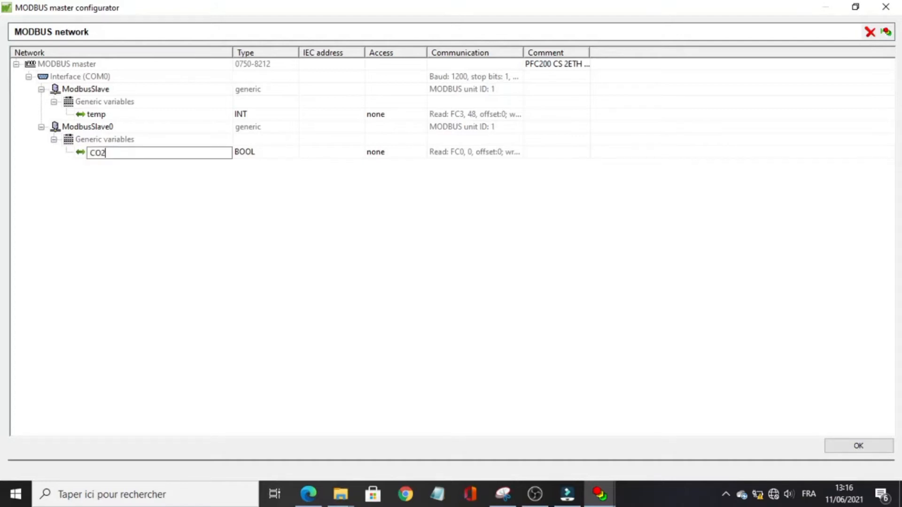
{"action": "key", "text": "Return"}
Step: Set the data type of the CO2 variable to INT
{"action": "left_click", "coordinate": [271, 155]}
{"action": "left_click", "coordinate": [281, 154]}
{"action": "left_click", "coordinate": [289, 154]}
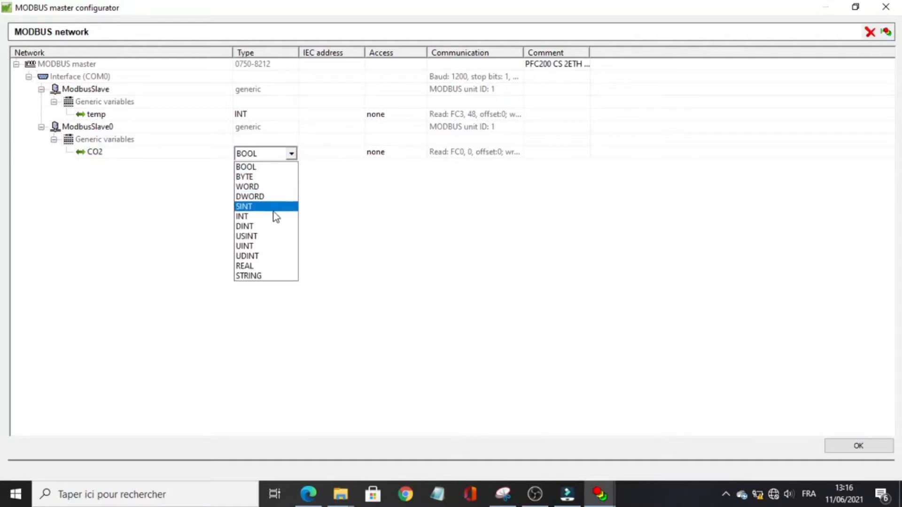
{"action": "left_click", "coordinate": [276, 217]}
Step: Try to set the CO2 variable's access to read only
{"action": "left_click", "coordinate": [404, 153]}
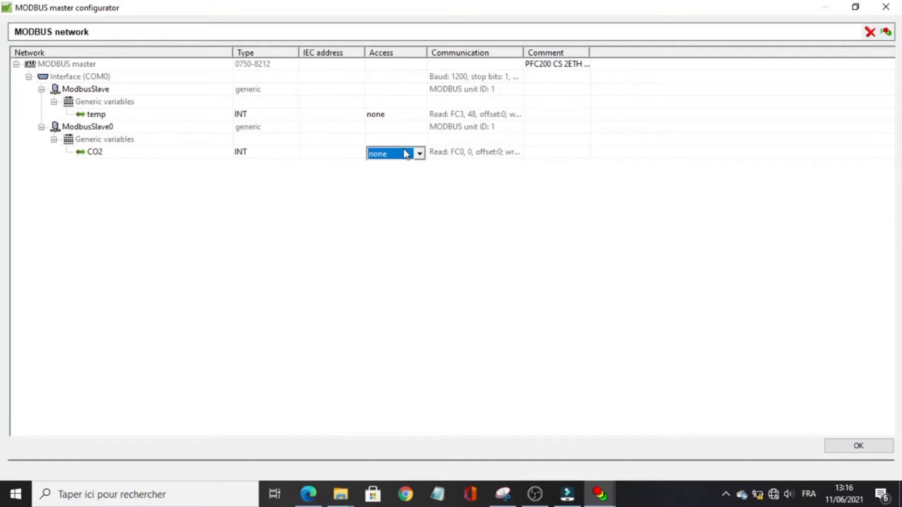
{"action": "left_click", "coordinate": [419, 154]}
{"action": "left_click", "coordinate": [416, 168]}
Step: Set the access of the temp variable to read only
{"action": "left_click", "coordinate": [416, 117]}
{"action": "left_click", "coordinate": [419, 116]}
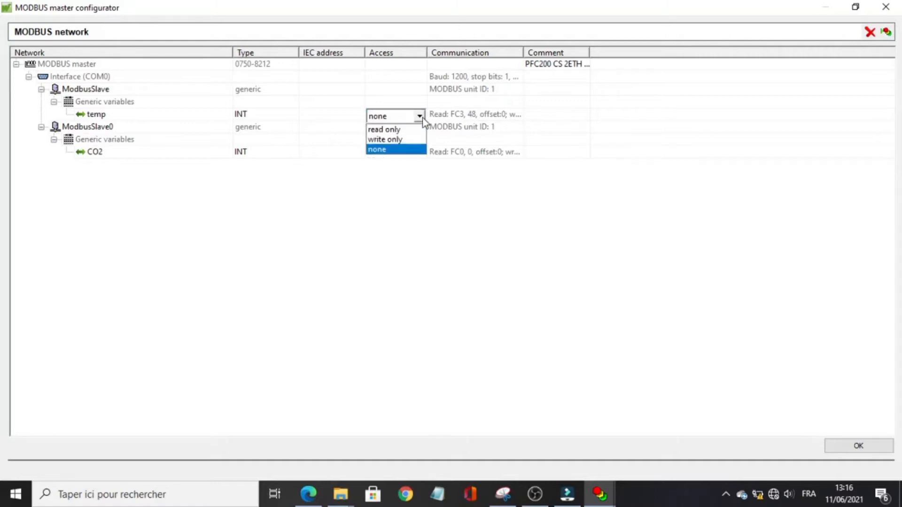
{"action": "left_click", "coordinate": [416, 128]}
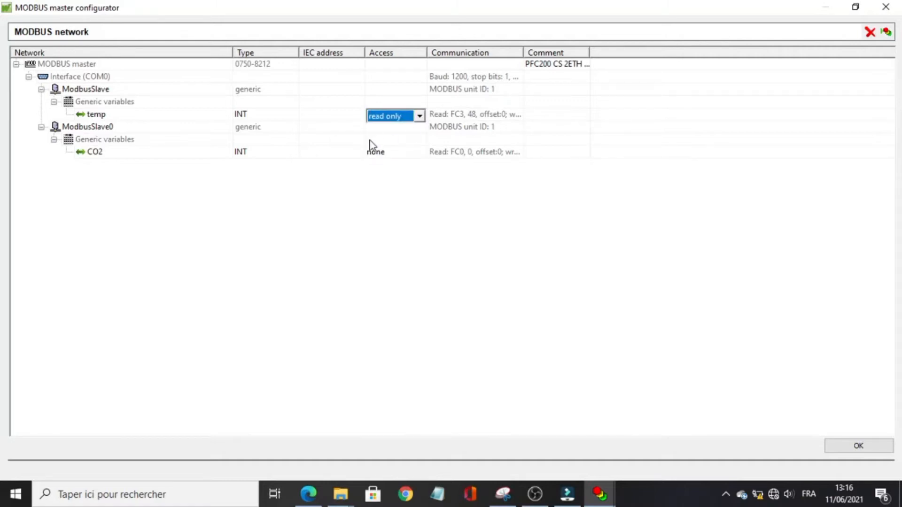
Step: Set CO2's MODBUS byte order to middle endian (B2 B1 B4 B3) and its read function to Read holding registers (FC3) at decimal address 53
{"action": "left_click", "coordinate": [453, 151]}
{"action": "right_click", "coordinate": [452, 151]}
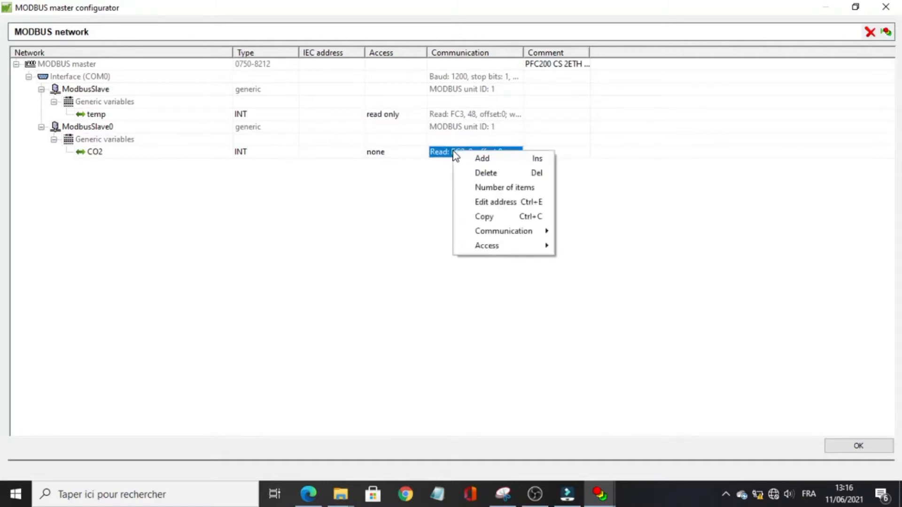
{"action": "left_click", "coordinate": [508, 202]}
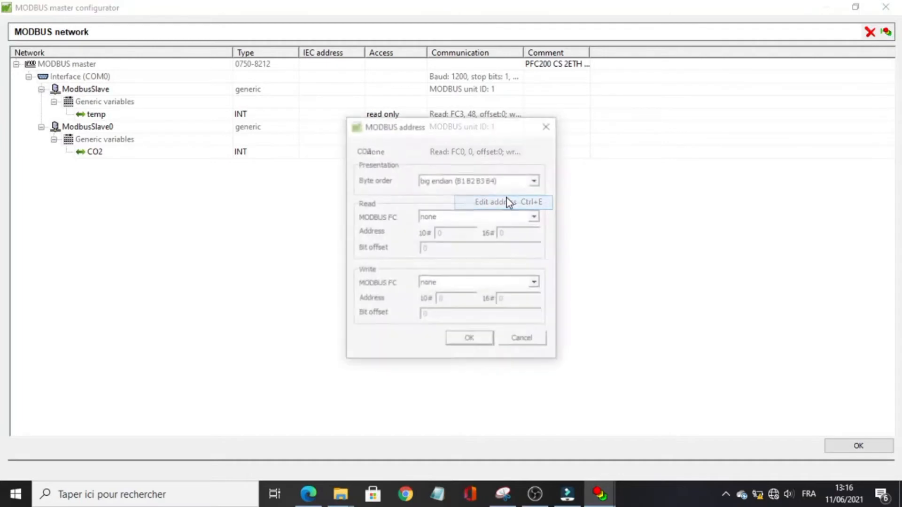
{"action": "left_click", "coordinate": [536, 180]}
{"action": "left_click", "coordinate": [524, 201]}
{"action": "left_click", "coordinate": [536, 216]}
{"action": "left_click", "coordinate": [514, 256]}
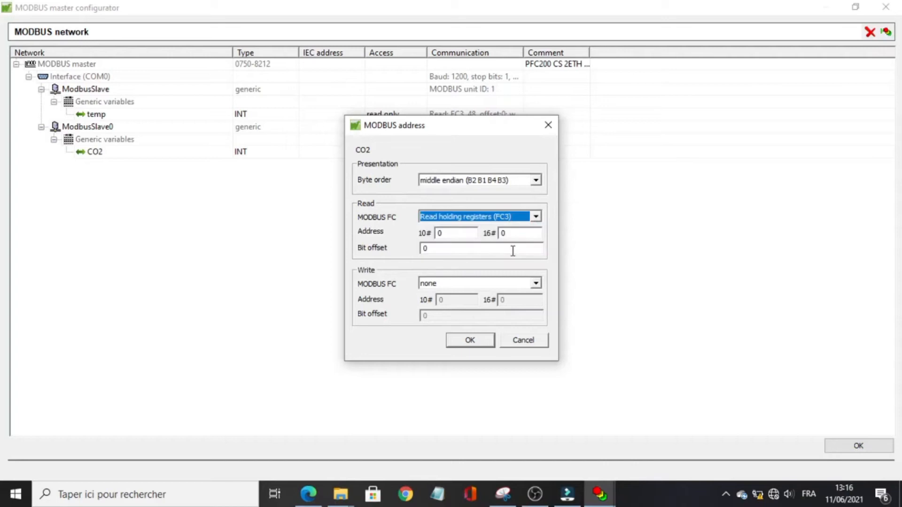
{"action": "key", "text": "Tab"}
{"action": "type", "text": "53"}
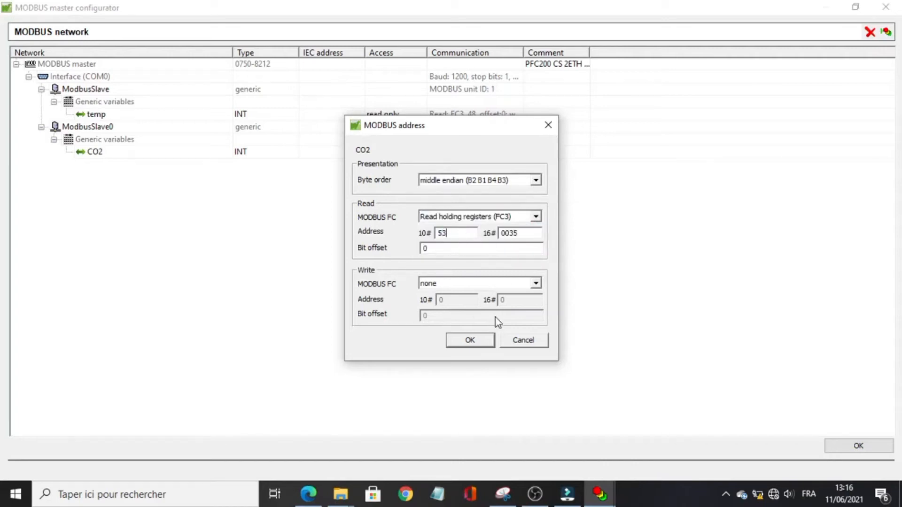
{"action": "left_click", "coordinate": [481, 340]}
Step: Set the access of the CO2 variable under ModbusSlave0 to read only
{"action": "left_click", "coordinate": [425, 154]}
{"action": "left_click", "coordinate": [425, 153]}
{"action": "left_click", "coordinate": [426, 153]}
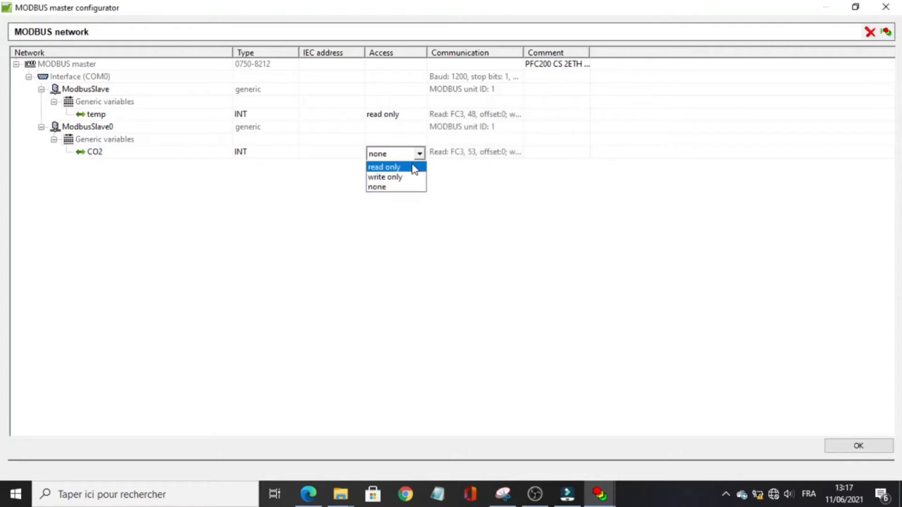
{"action": "left_click", "coordinate": [413, 167]}
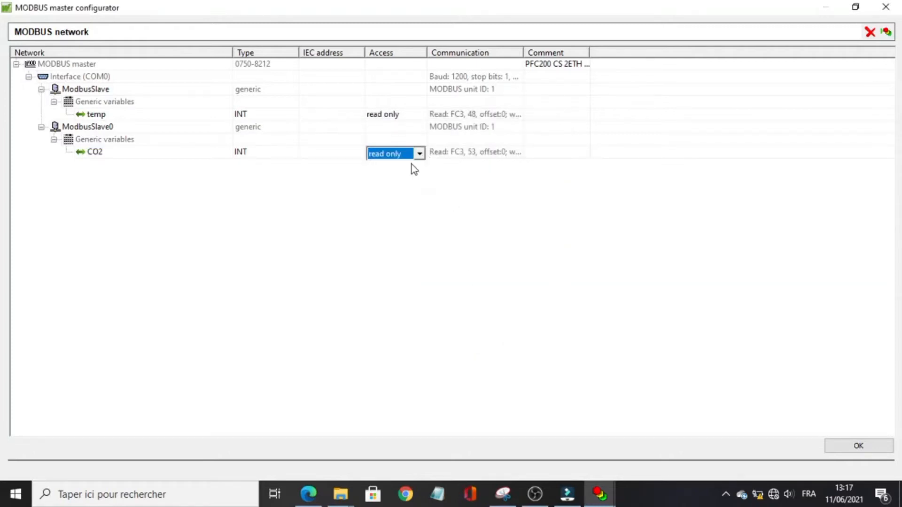
Step: Accept the MODBUS network configuration and generate the master code, replacing the current MODBUS master program
{"action": "left_click", "coordinate": [886, 32]}
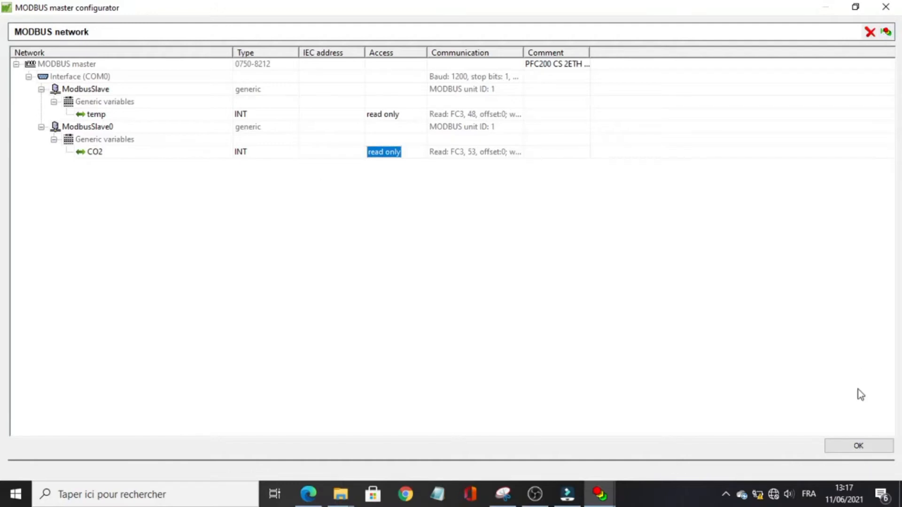
{"action": "left_click", "coordinate": [845, 449]}
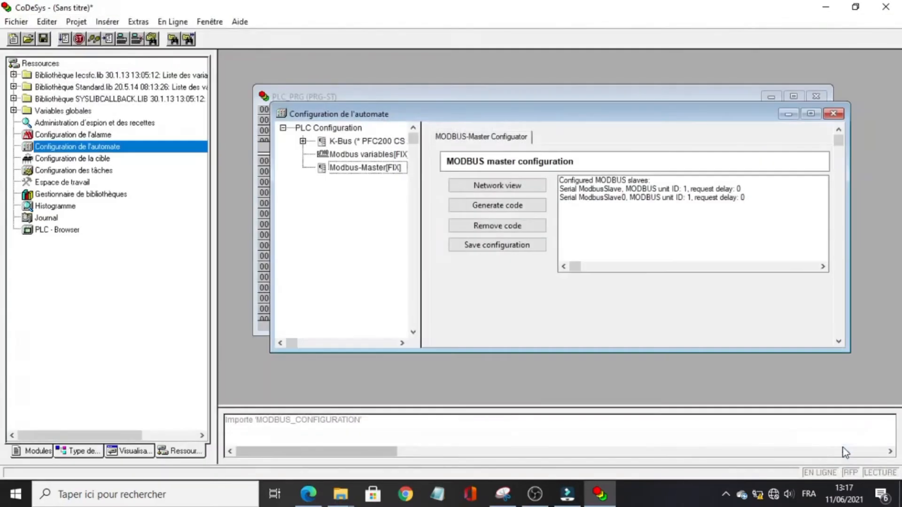
{"action": "left_click", "coordinate": [525, 204]}
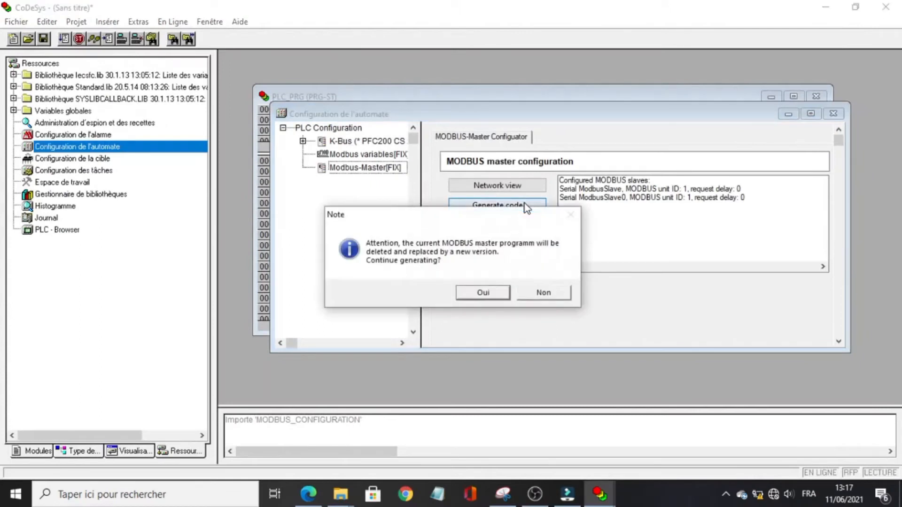
{"action": "key", "text": "Return"}
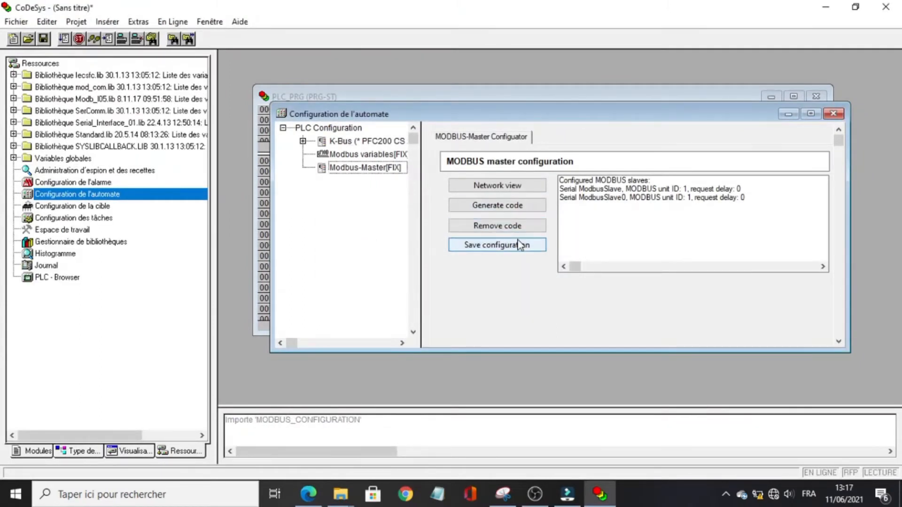
Step: Open the task configuration and insert a new task
{"action": "double_click", "coordinate": [104, 219]}
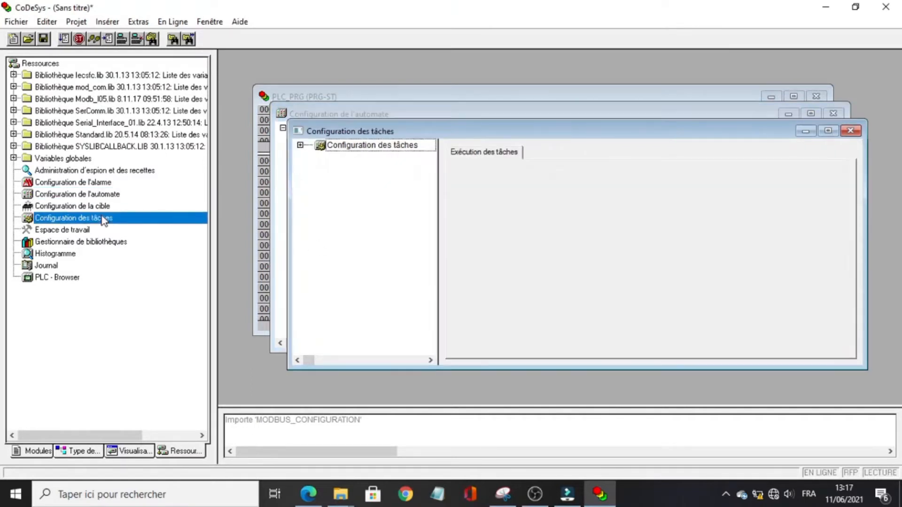
{"action": "right_click", "coordinate": [320, 149]}
{"action": "left_click", "coordinate": [352, 169]}
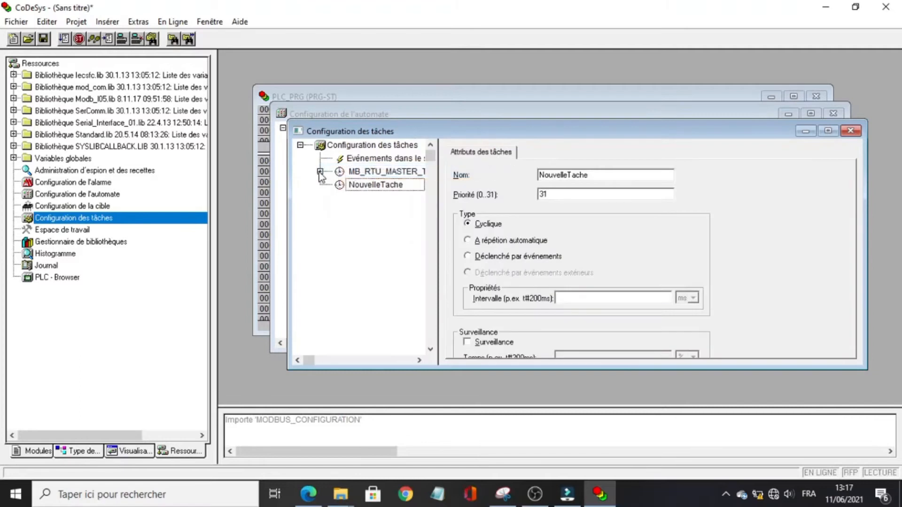
Step: Add a program call for PLC_PRG to MB_RTU_MASTER_TASK and close the task configuration
{"action": "right_click", "coordinate": [350, 174]}
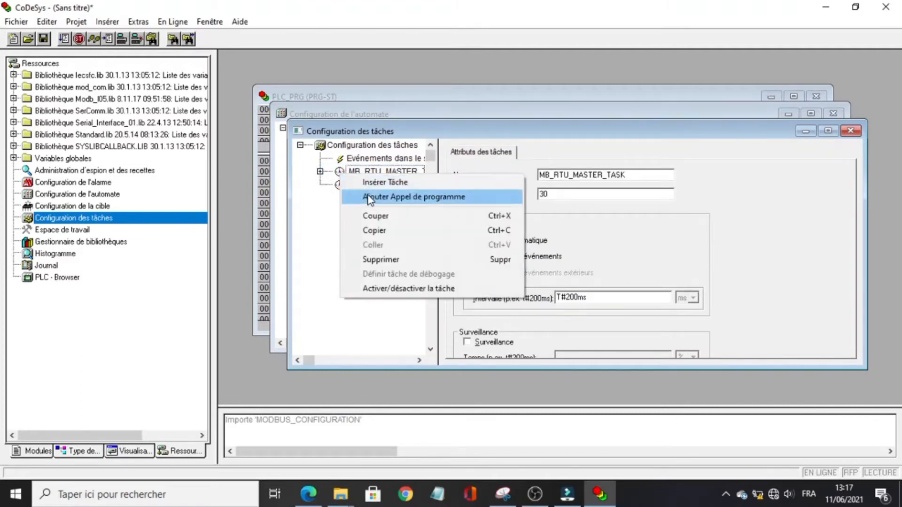
{"action": "left_click", "coordinate": [351, 197]}
{"action": "left_click", "coordinate": [656, 178]}
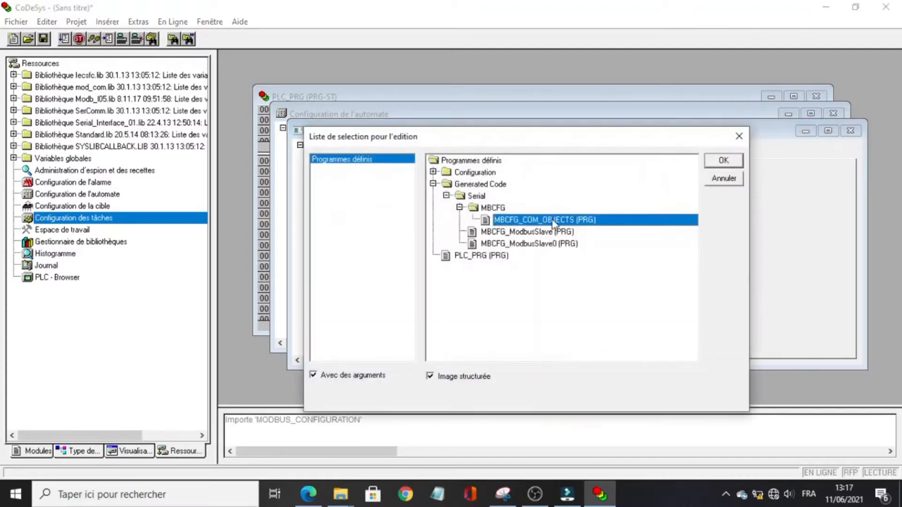
{"action": "double_click", "coordinate": [499, 257]}
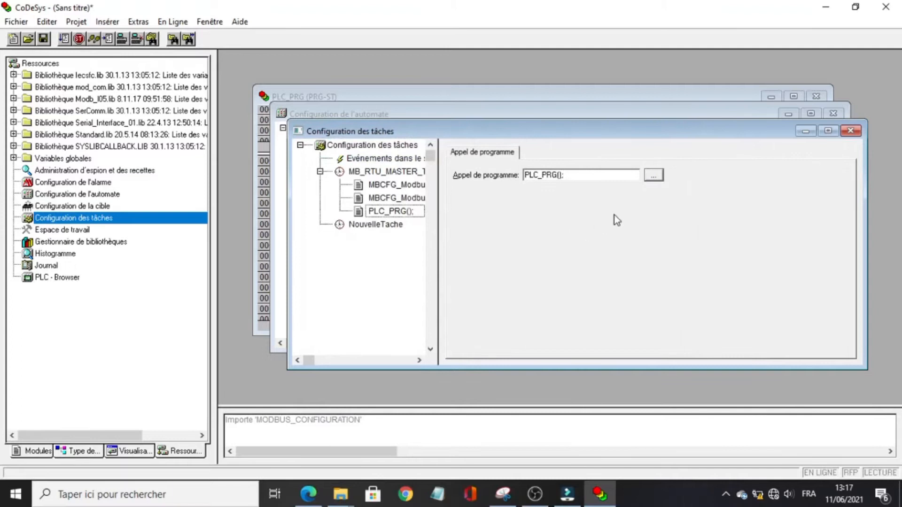
{"action": "left_click", "coordinate": [850, 130]}
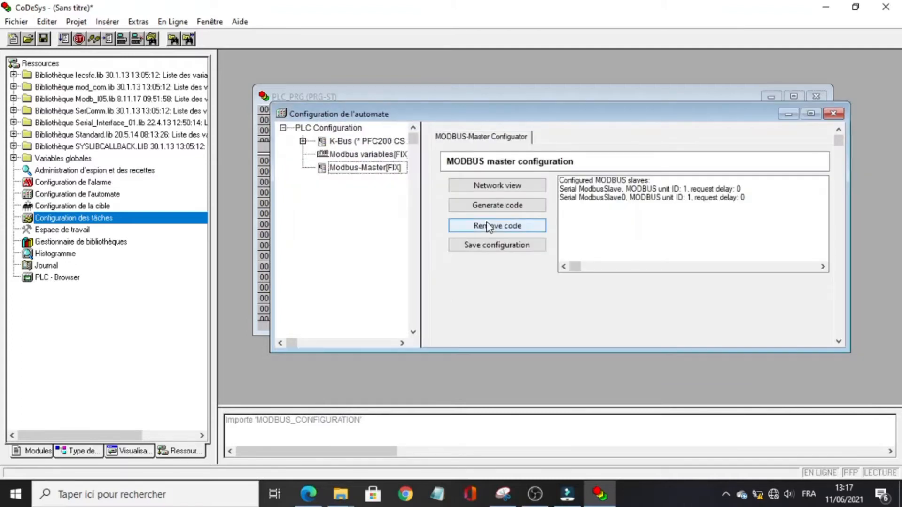
Step: Open the PLC_PRG program and declare the variable temperature AT %MW0: REAL;
{"action": "left_click", "coordinate": [42, 451]}
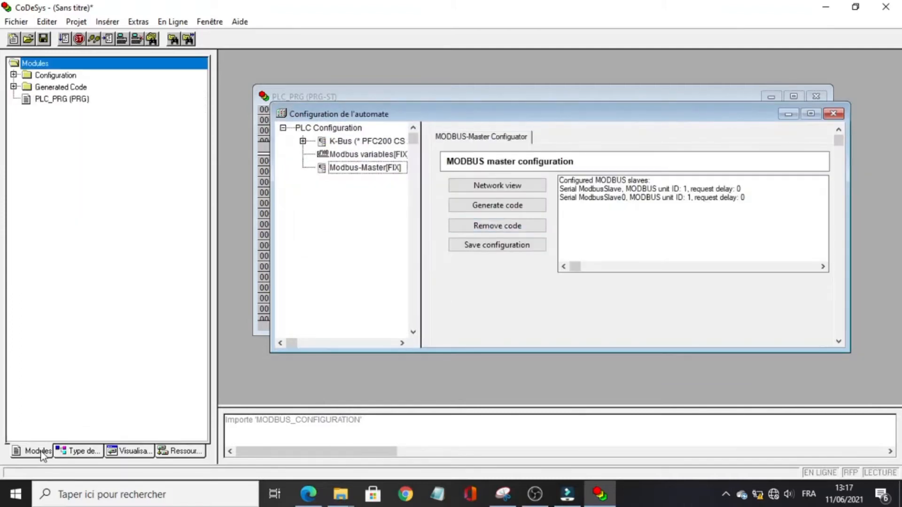
{"action": "double_click", "coordinate": [65, 100]}
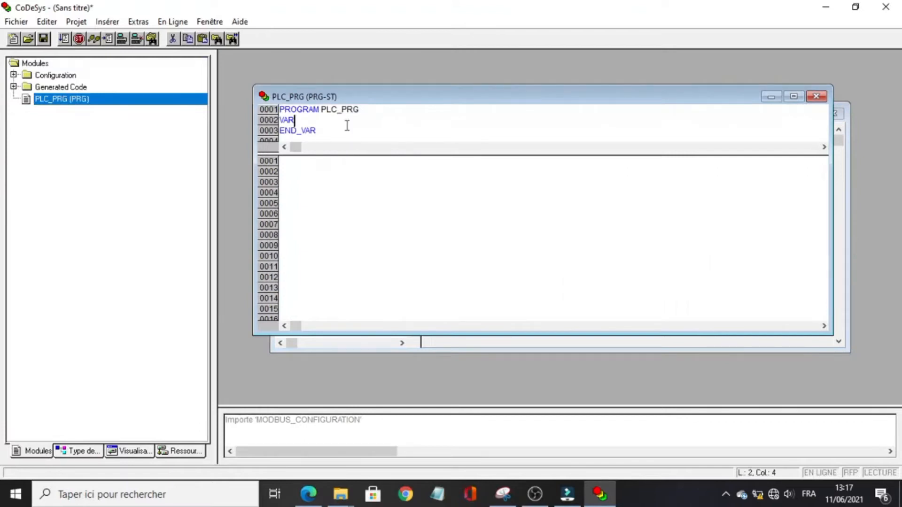
{"action": "key", "text": "Return"}
{"action": "type", "text": "tempera"}
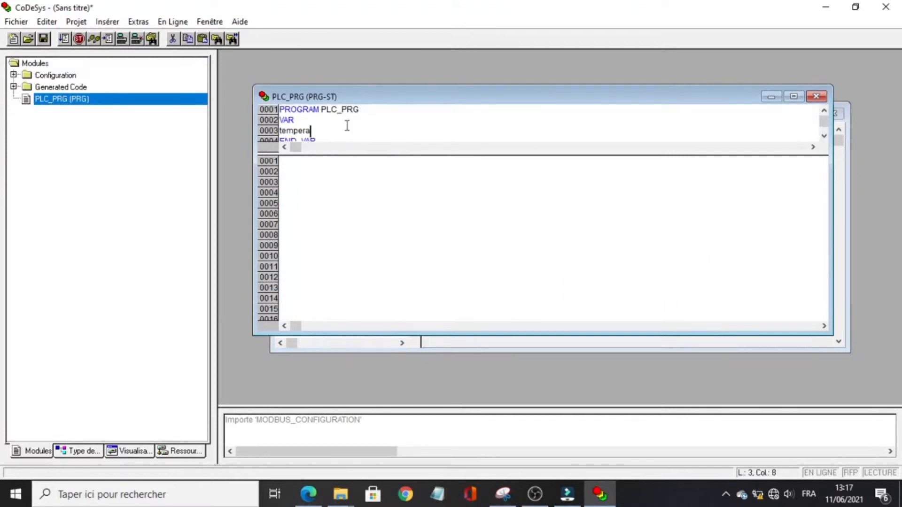
{"action": "type", "text": "ture AT %MW0: REAL;"}
{"action": "key", "text": "Return"}
Step: Declare the variable COO2 AT %MW6: REAL; below temperature in PLC_PRG
{"action": "type", "text": "COO"}
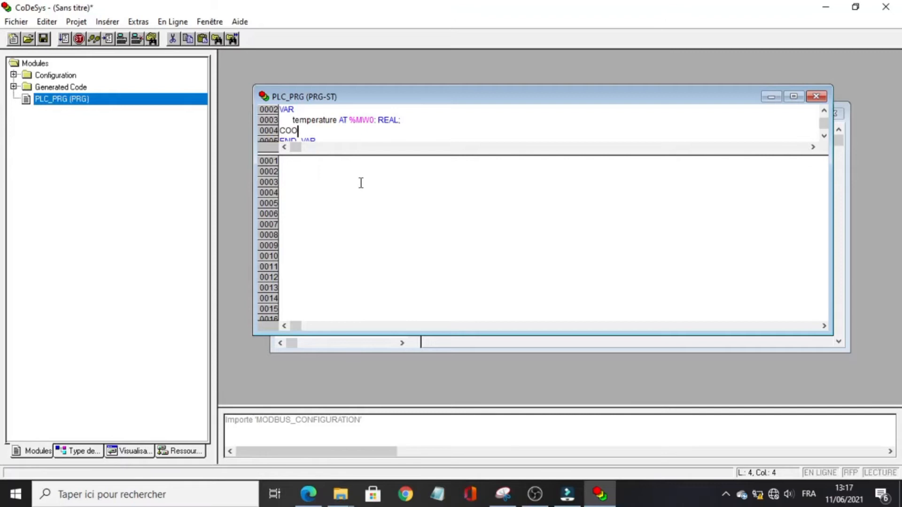
{"action": "type", "text": "2 AT% MW6: REA"}
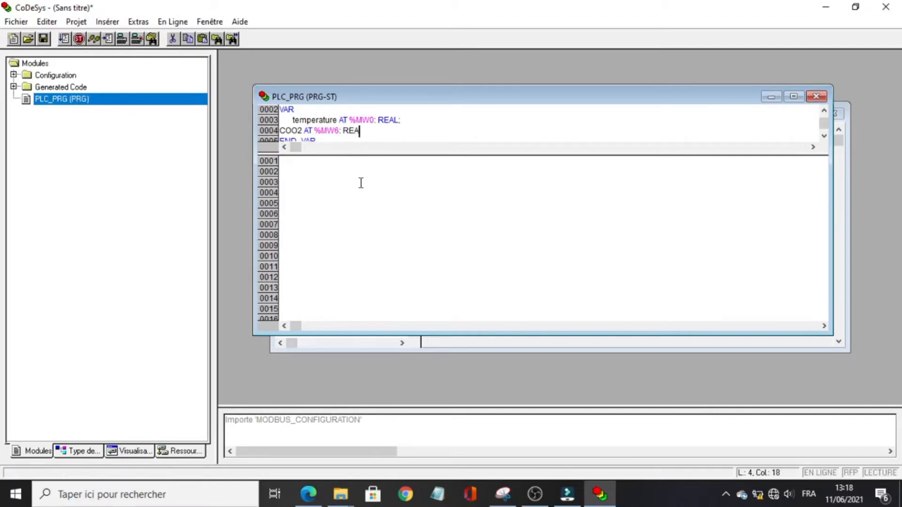
{"action": "type", "text": "L;"}
{"action": "key", "text": "Return"}
Step: Write an assignment of MBCFG_ModbusSlave.temp to temperature in the PLC_PRG code, checking the generated serial program's name in the module tree
{"action": "left_click", "coordinate": [361, 182]}
{"action": "type", "text": "tempa"}
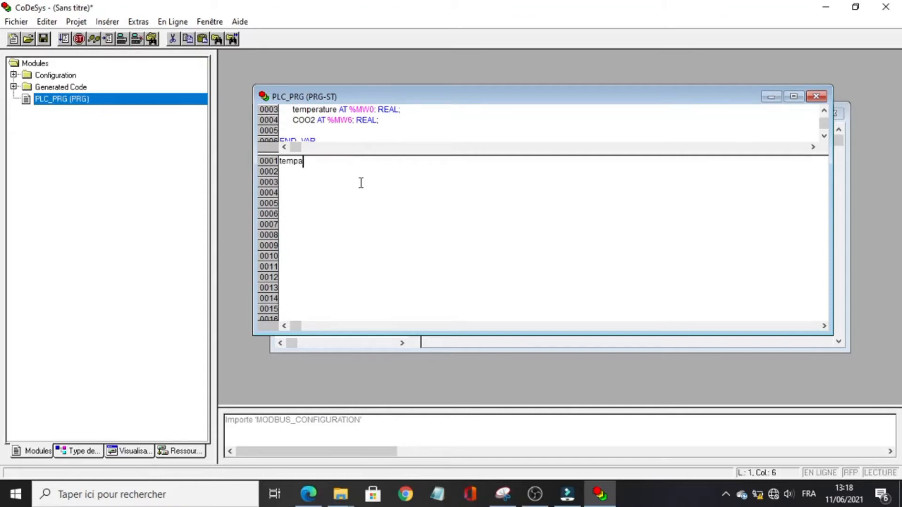
{"action": "key", "text": "BackSpace"}
{"action": "type", "text": "erature"}
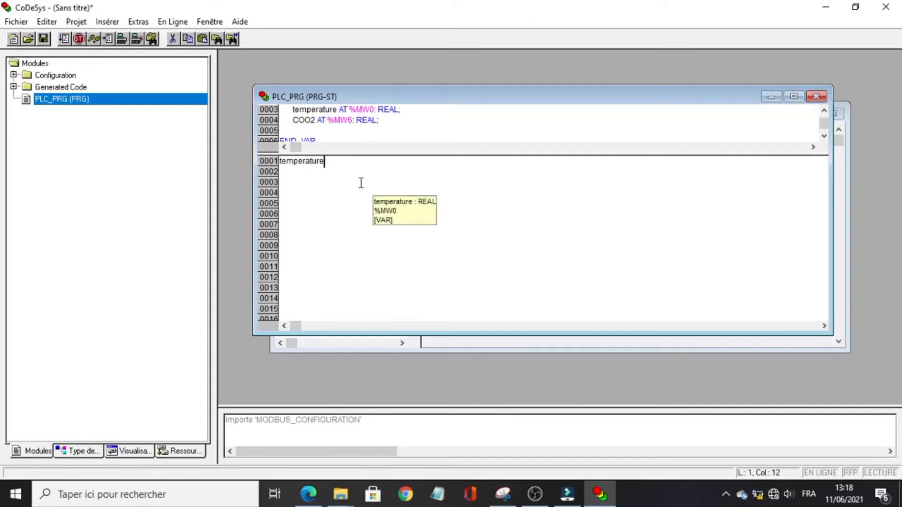
{"action": "type", "text": ":="}
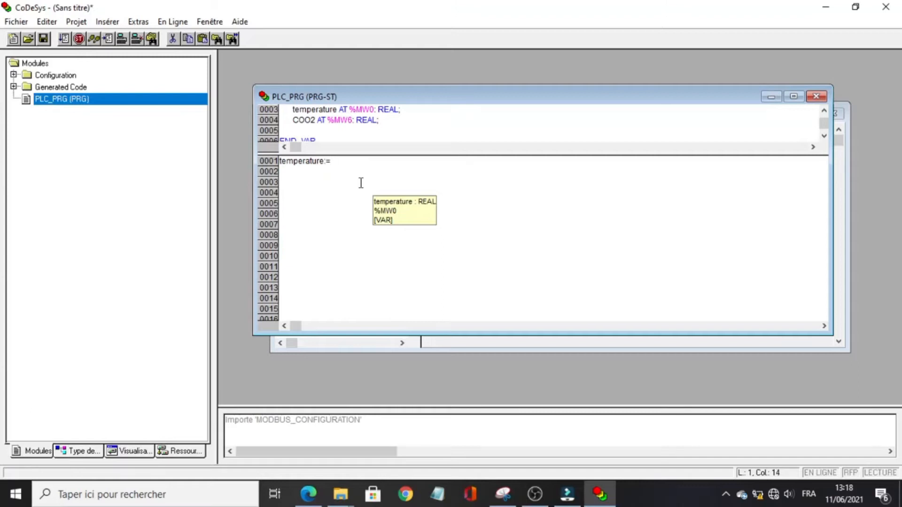
{"action": "left_click", "coordinate": [13, 87]}
{"action": "left_click", "coordinate": [26, 99]}
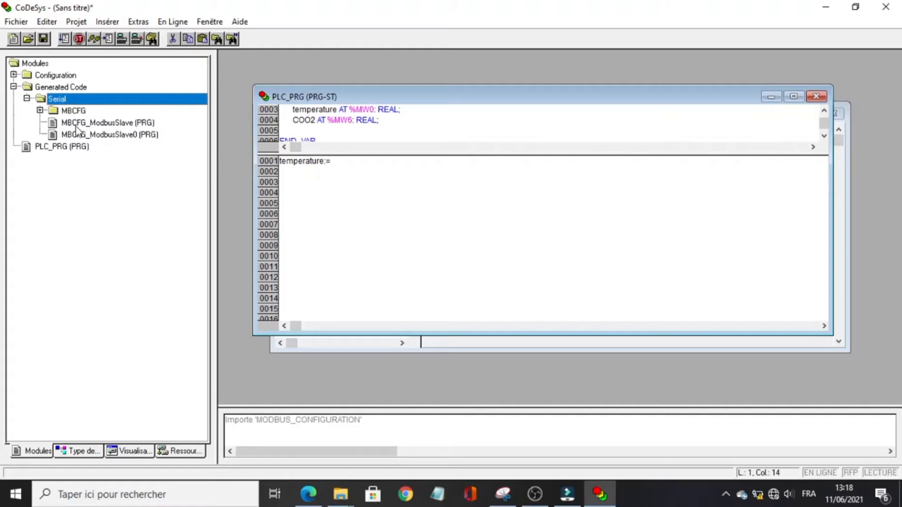
{"action": "type", "text": "MBCFG"}
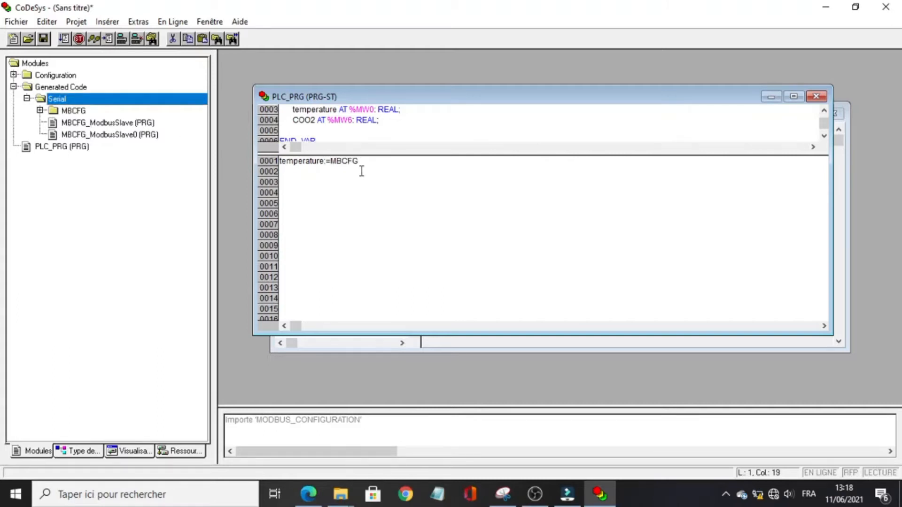
{"action": "type", "text": "_ModbusSlave."}
{"action": "scroll", "coordinate": [472, 205], "scroll_direction": "down", "scroll_amount": 1}
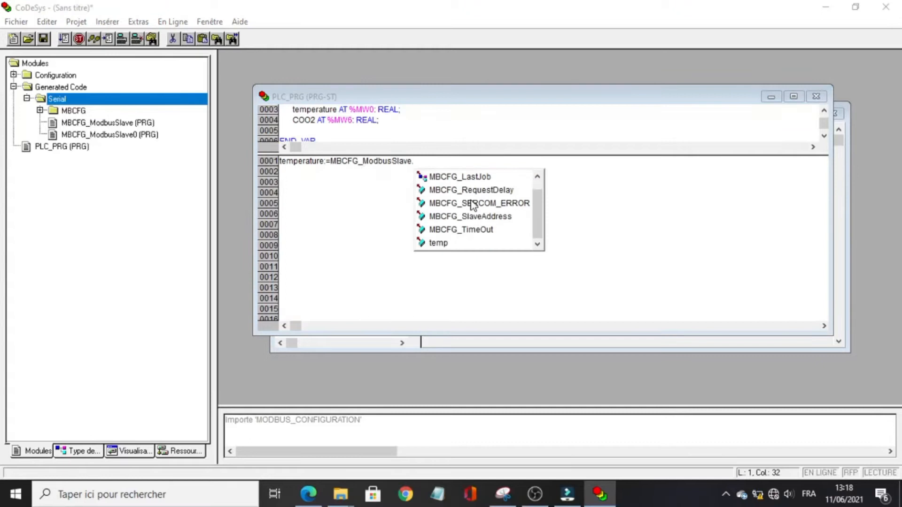
{"action": "double_click", "coordinate": [438, 243]}
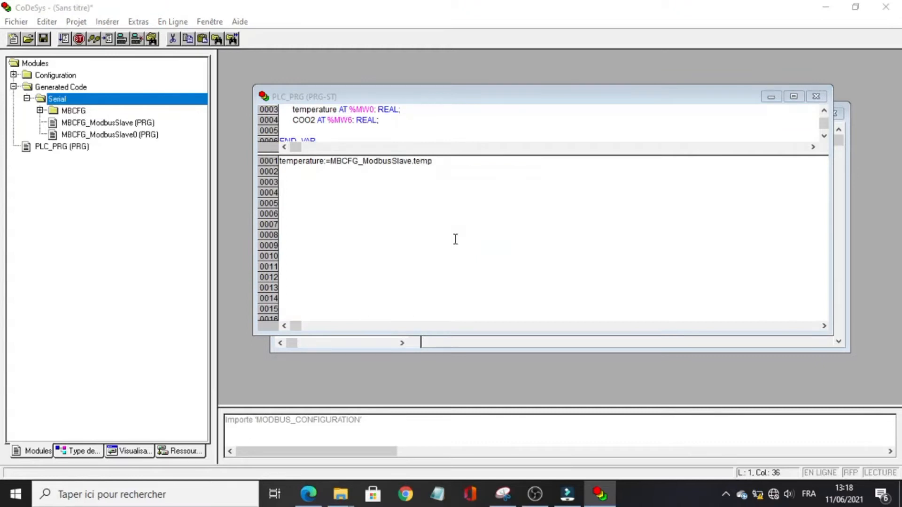
Step: Divide the assigned temp value by 10.0 and end the statement with a semicolon
{"action": "type", "text": "/"}
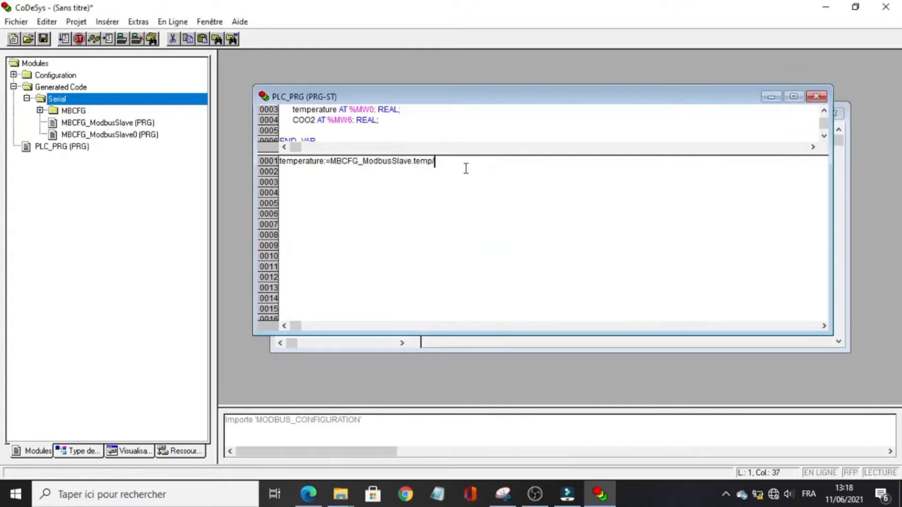
{"action": "type", "text": "10.0;"}
{"action": "key", "text": "Return"}
Step: Add the statement COO2:=MBCFG_ModbusSlave0.CO2; as the second code line of PLC_PRG
{"action": "type", "text": "COO2:="}
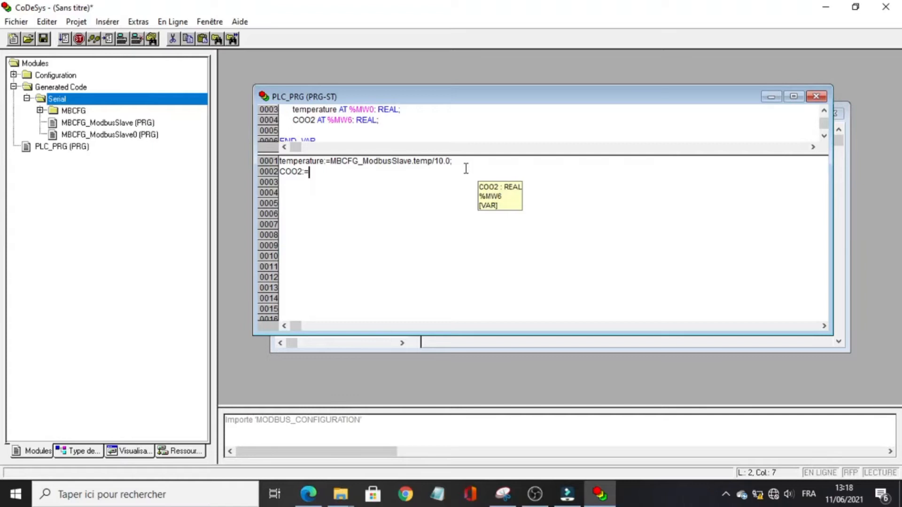
{"action": "left_click_drag", "start_coordinate": [413, 162], "coordinate": [332, 162]}
{"action": "key", "text": "ctrl+c"}
{"action": "left_click", "coordinate": [330, 173]}
{"action": "key", "text": "ctrl+v"}
{"action": "type", "text": "0"}
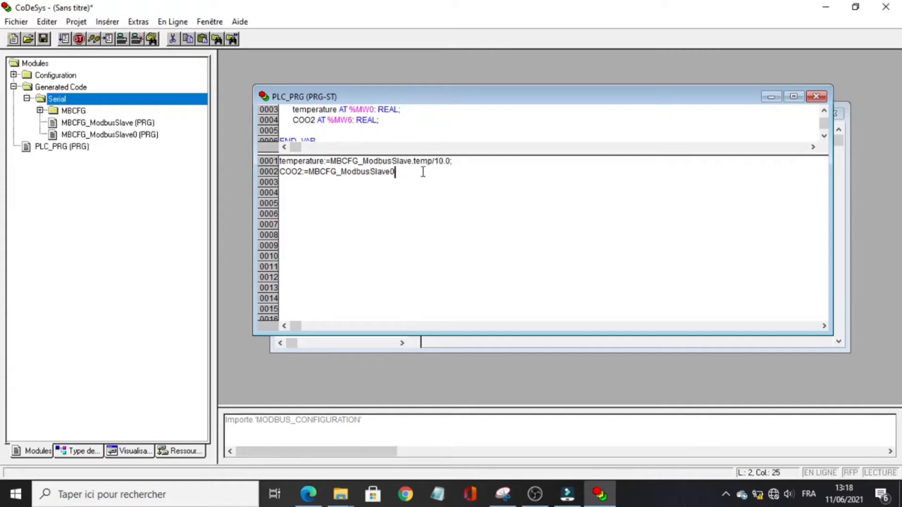
{"action": "type", "text": "."}
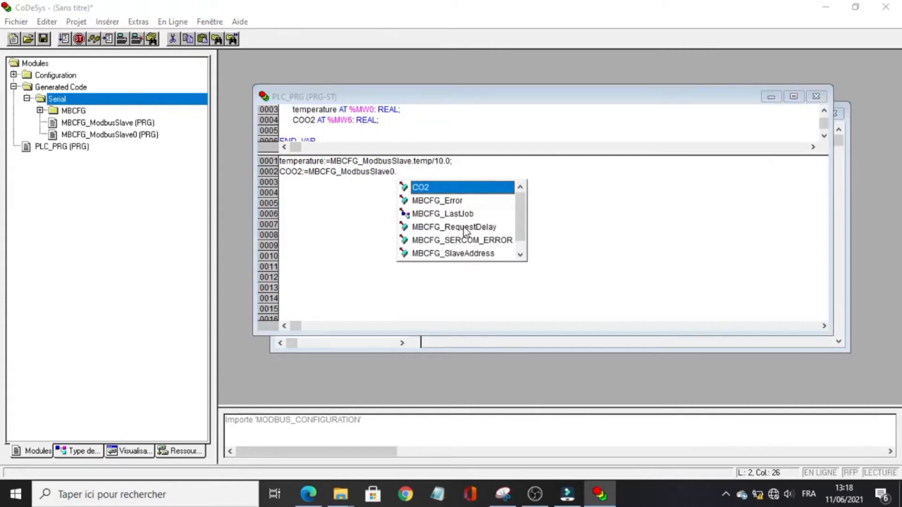
{"action": "double_click", "coordinate": [434, 190]}
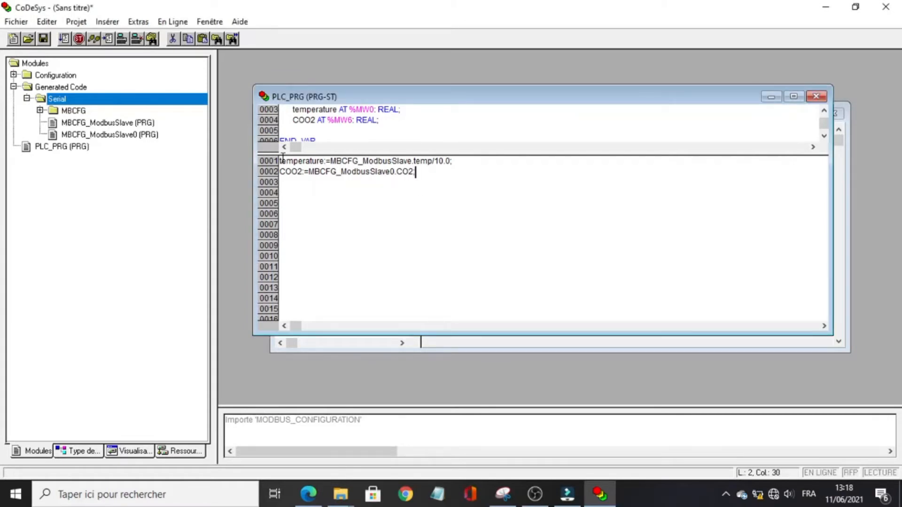
Step: Compile the project, enlarge the message area and select the task configuration error about NouvelleTache
{"action": "left_click", "coordinate": [76, 21]}
{"action": "left_click", "coordinate": [97, 51]}
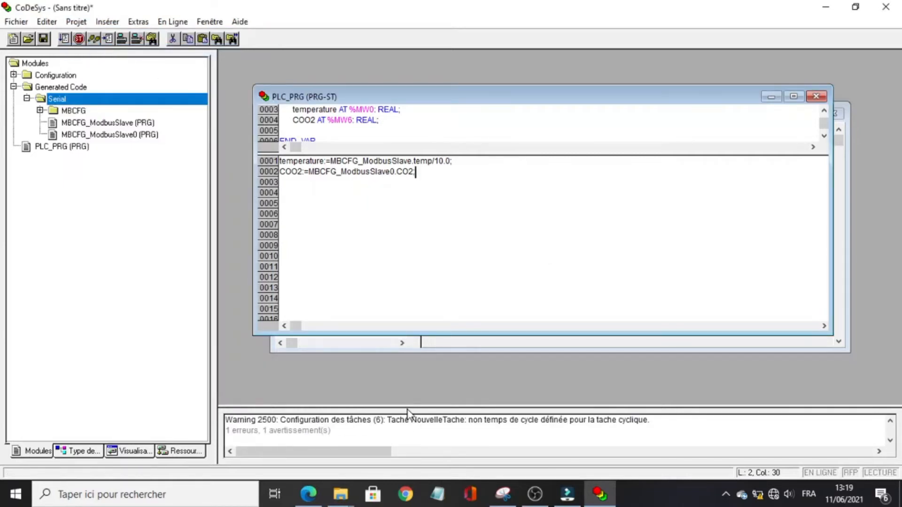
{"action": "left_click_drag", "start_coordinate": [408, 407], "coordinate": [411, 325]}
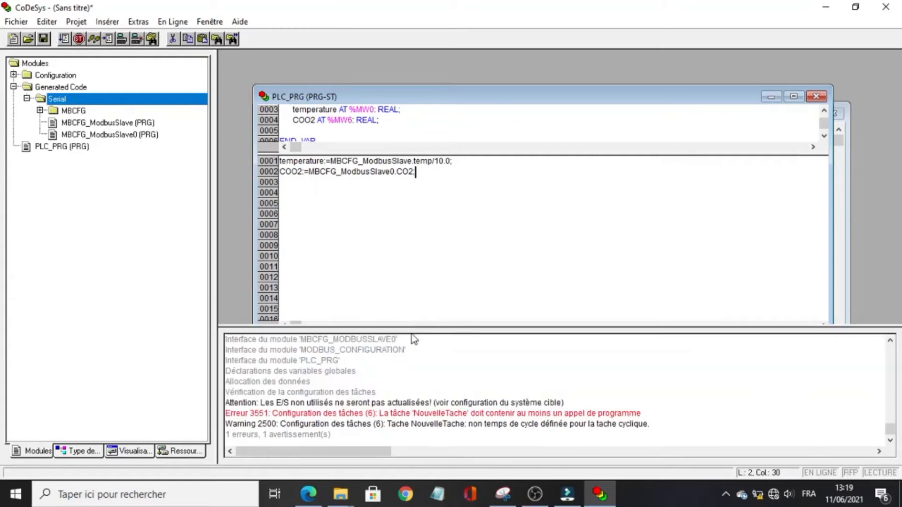
{"action": "left_click", "coordinate": [413, 418]}
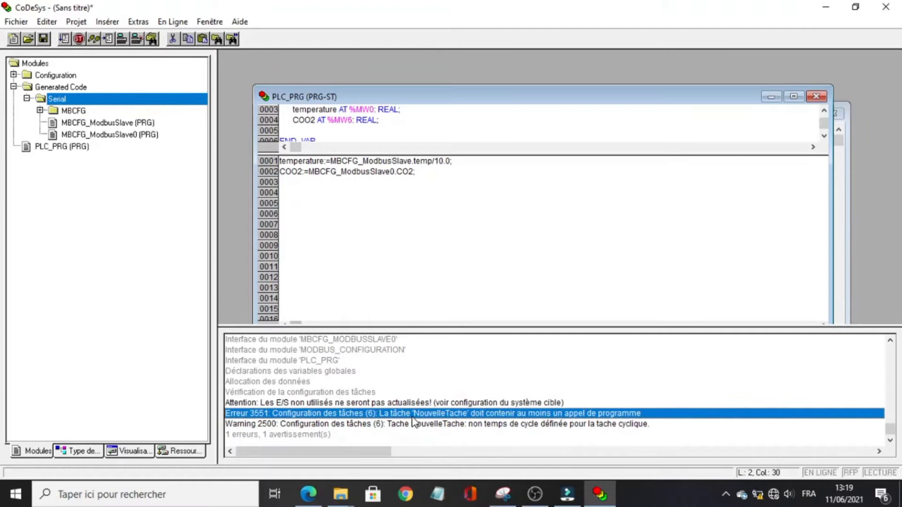
Step: Add a program call to PLC_PRG under NouvelleTache in the task configuration and close its window
{"action": "left_click", "coordinate": [184, 452]}
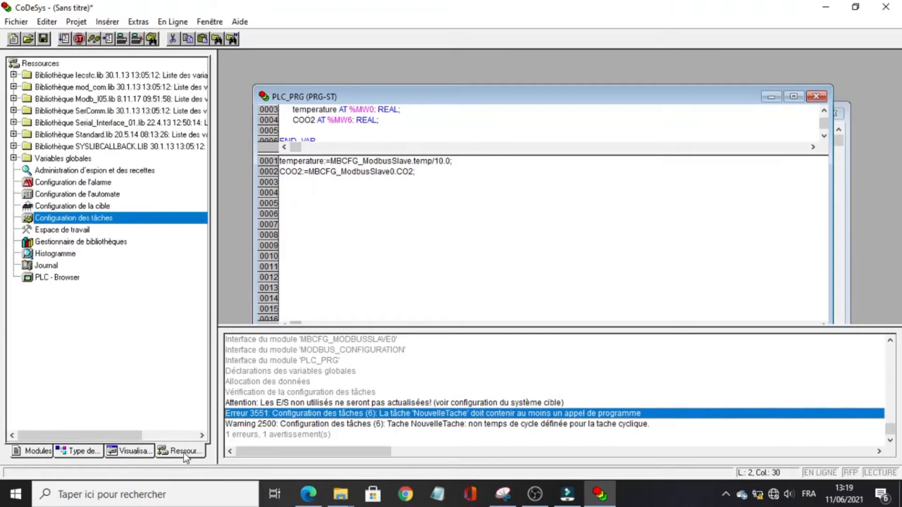
{"action": "double_click", "coordinate": [112, 217]}
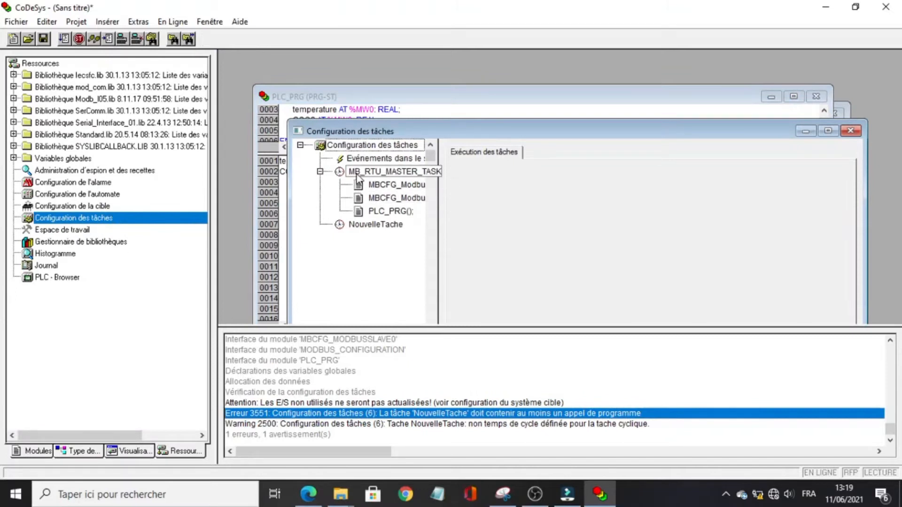
{"action": "left_click", "coordinate": [352, 225]}
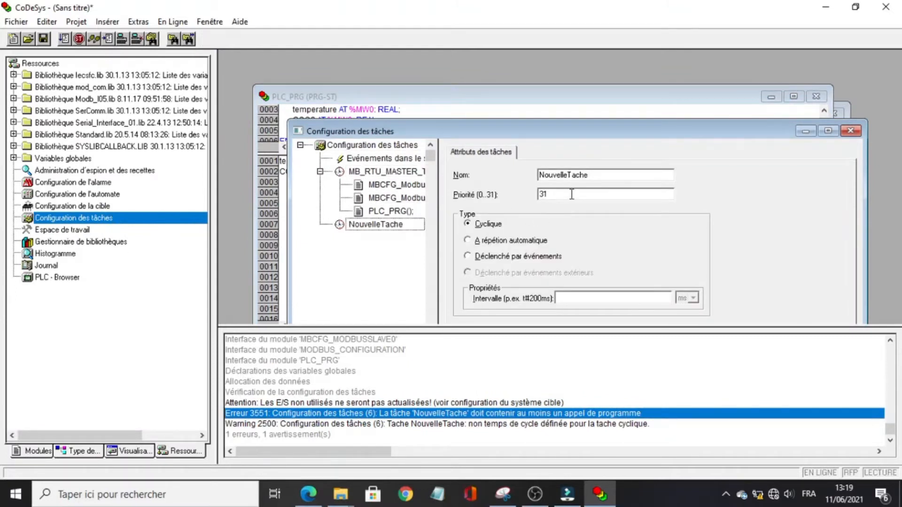
{"action": "left_click", "coordinate": [384, 224]}
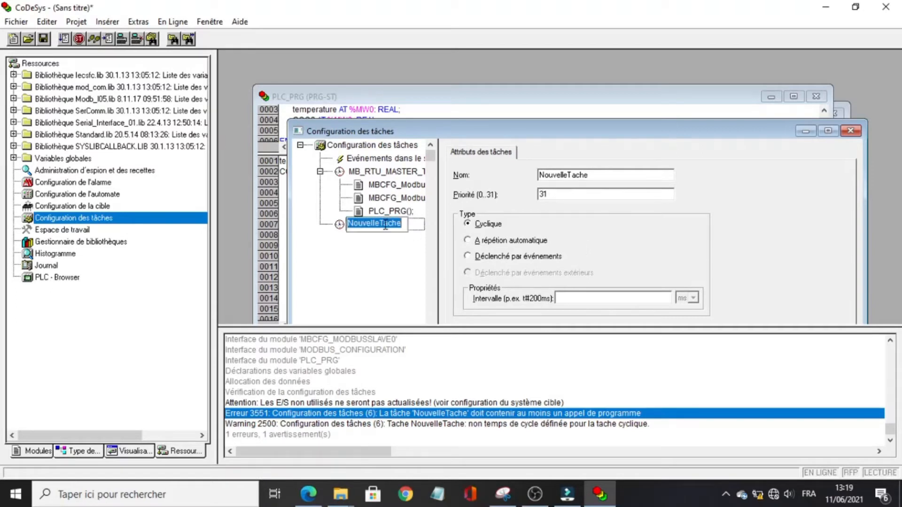
{"action": "left_click", "coordinate": [363, 245]}
{"action": "right_click", "coordinate": [342, 227]}
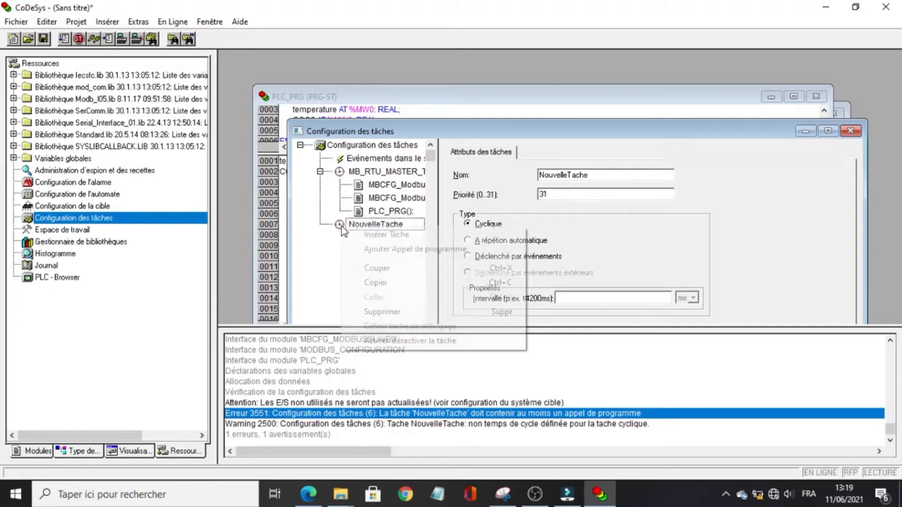
{"action": "left_click", "coordinate": [381, 248]}
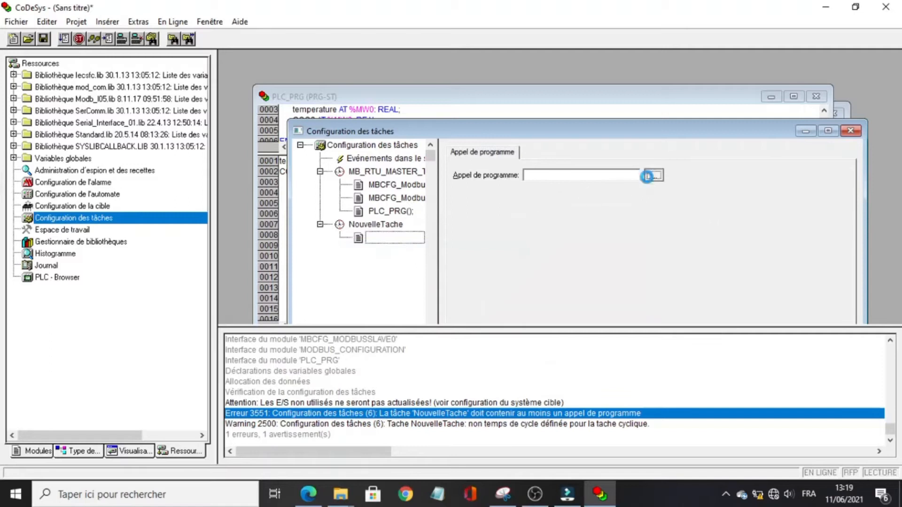
{"action": "left_click", "coordinate": [647, 176]}
{"action": "left_click", "coordinate": [718, 162]}
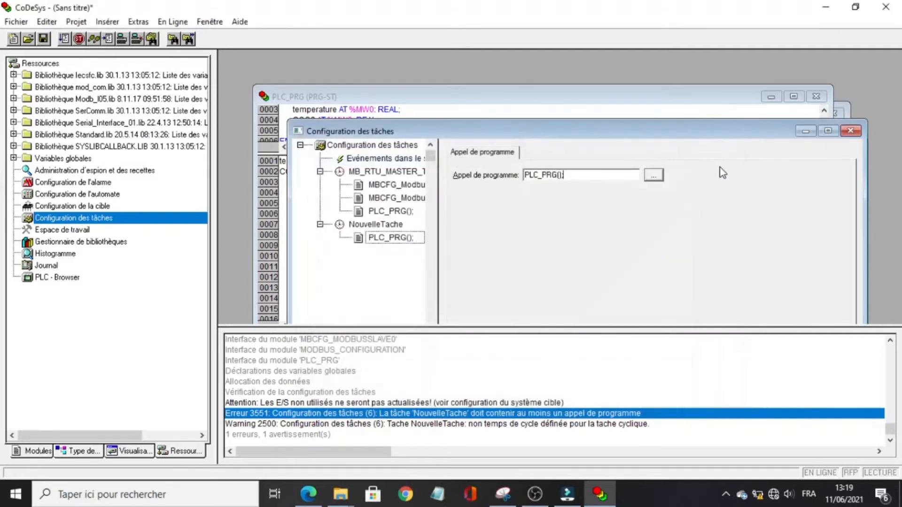
{"action": "left_click", "coordinate": [850, 131]}
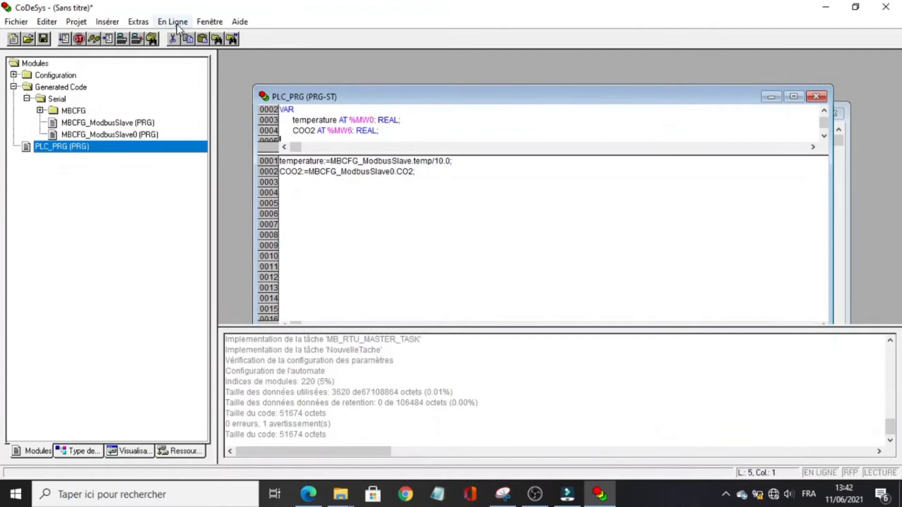
Step: Connect online to the PLC and start the program
{"action": "left_click", "coordinate": [173, 22]}
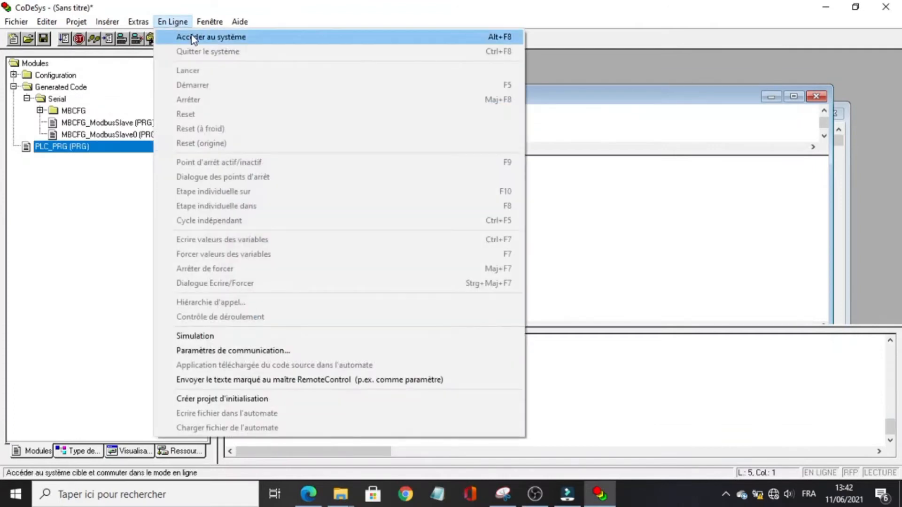
{"action": "left_click", "coordinate": [192, 38]}
{"action": "key", "text": "Return"}
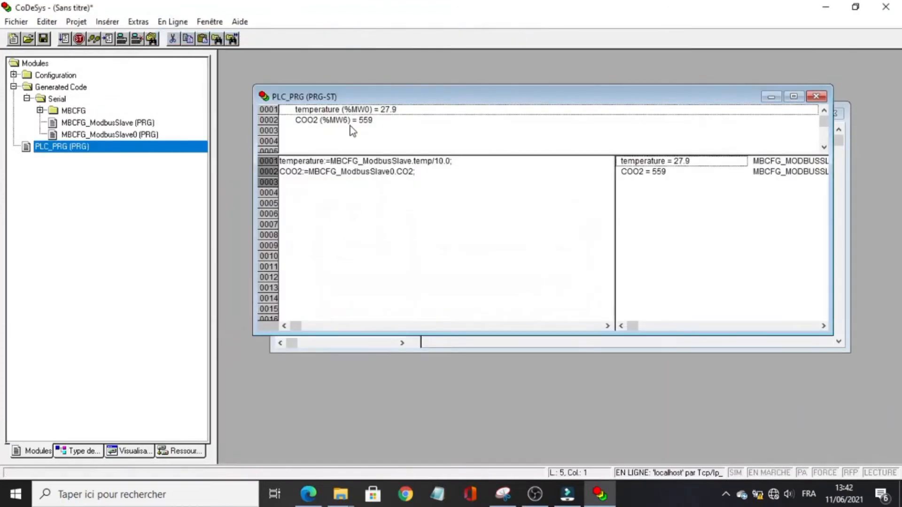
{"action": "left_click", "coordinate": [172, 22]}
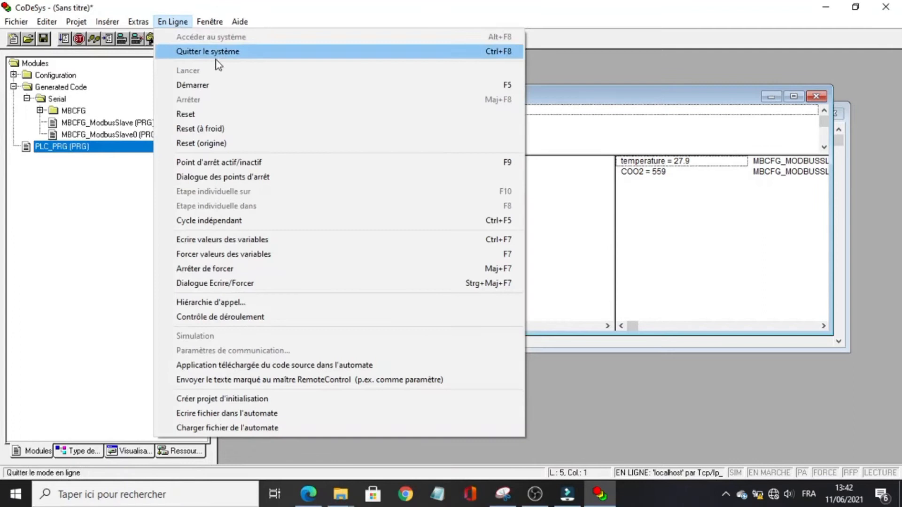
{"action": "left_click", "coordinate": [227, 83]}
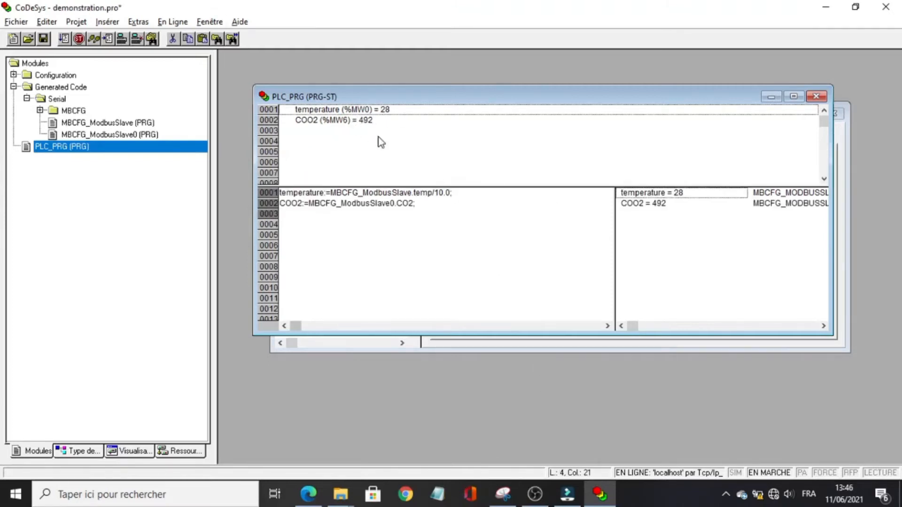
Step: Stop the running PLC program and log out of the system
{"action": "left_click", "coordinate": [173, 22]}
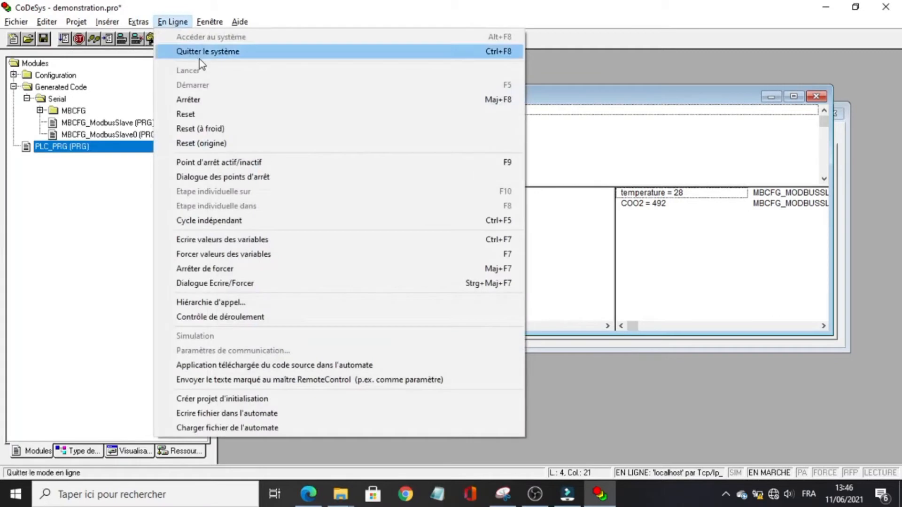
{"action": "left_click", "coordinate": [216, 95]}
{"action": "left_click", "coordinate": [173, 21]}
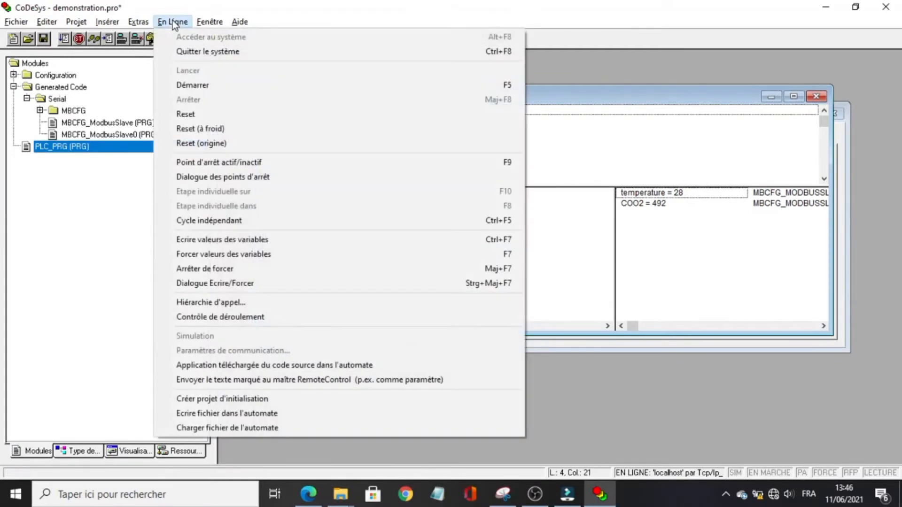
{"action": "left_click", "coordinate": [209, 53]}
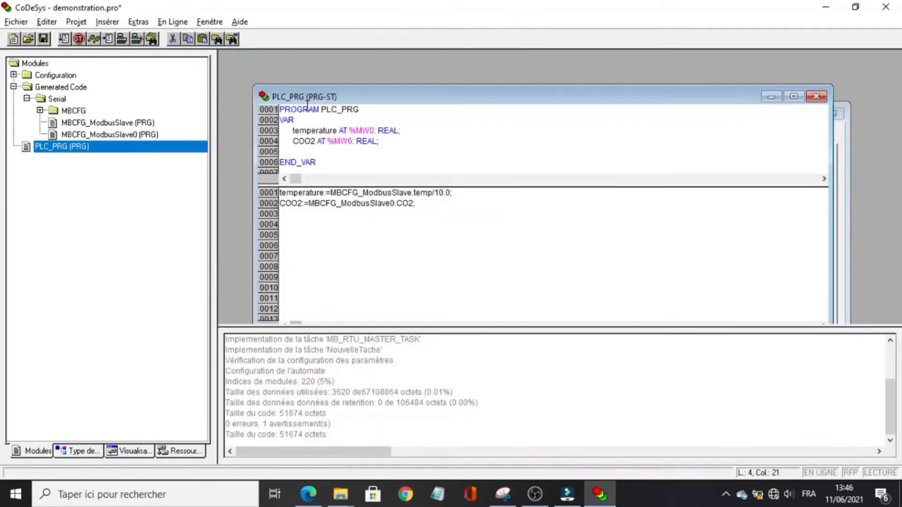
Step: Declare the variable Vanne_A AT %MW2: BOOL; below COO2 in PLC_PRG and recompile the project
{"action": "key", "text": "Return"}
{"action": "type", "text": "Vanne_A "}
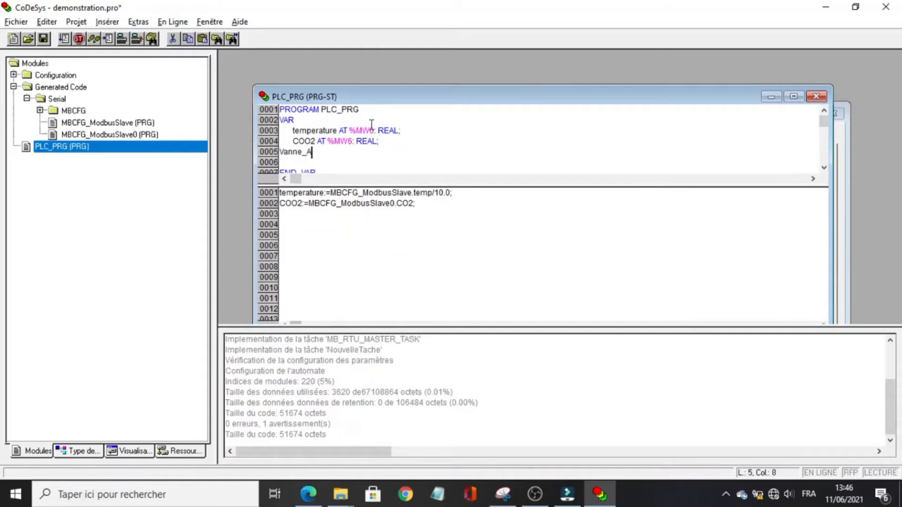
{"action": "type", "text": "AT %MW2: BOOL"}
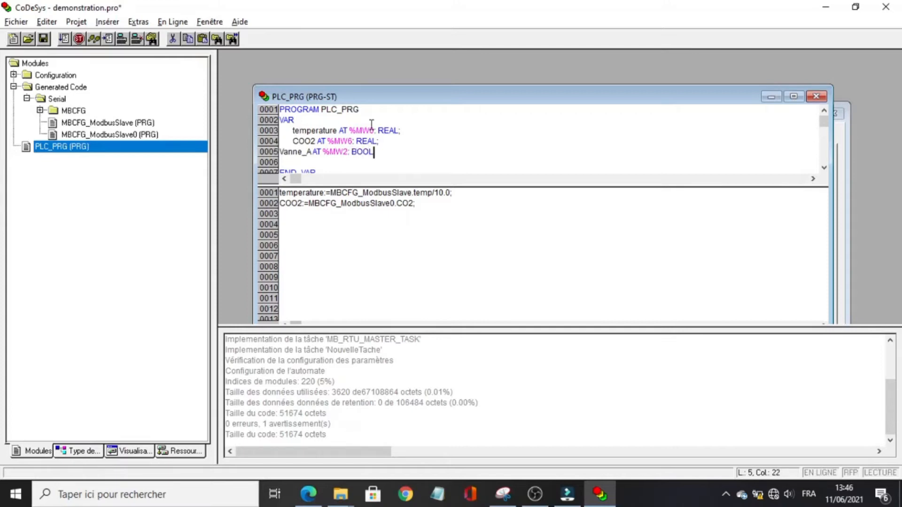
{"action": "type", "text": ";"}
{"action": "left_click", "coordinate": [79, 22]}
{"action": "left_click", "coordinate": [108, 52]}
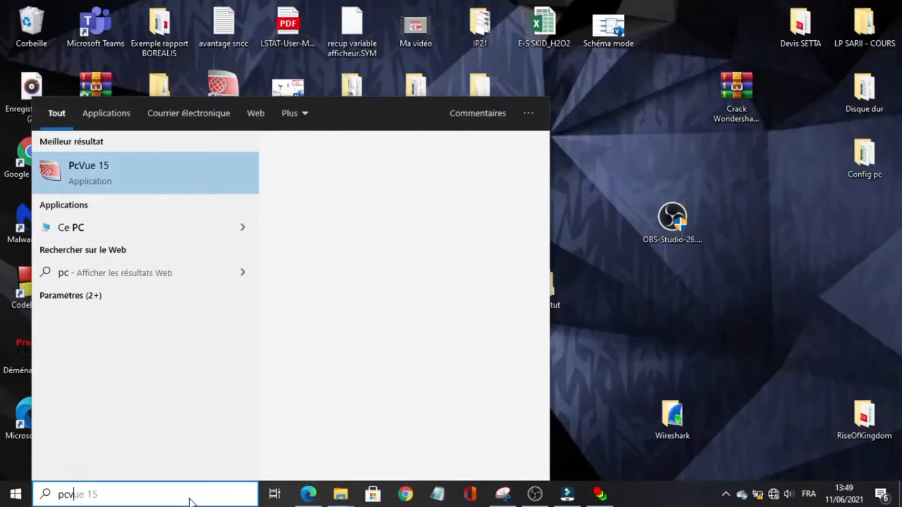
Step: Launch PcVue 15, then create and start a new project named TEEEEESST
{"action": "type", "text": "ue"}
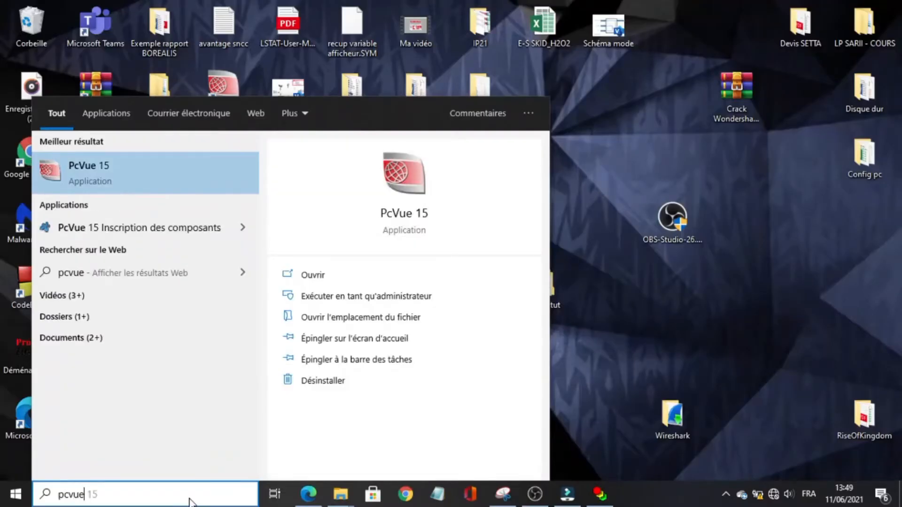
{"action": "key", "text": "Return"}
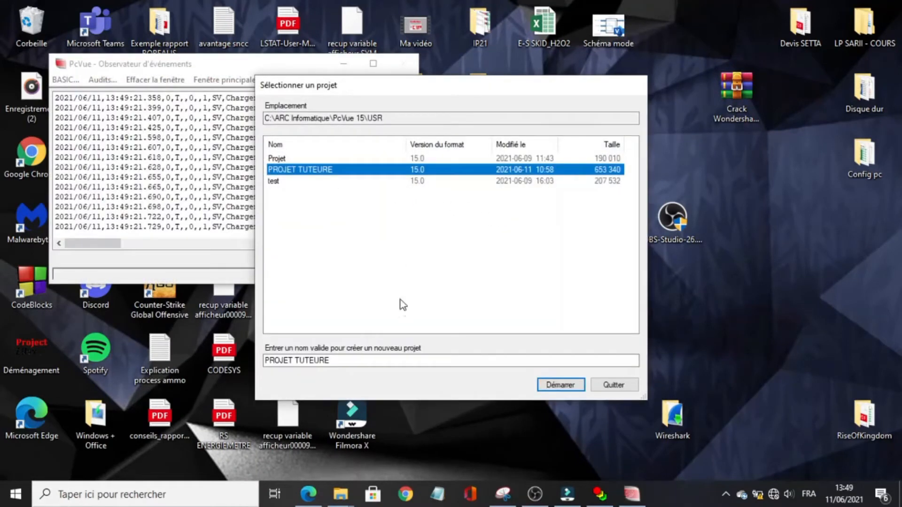
{"action": "left_click", "coordinate": [368, 358]}
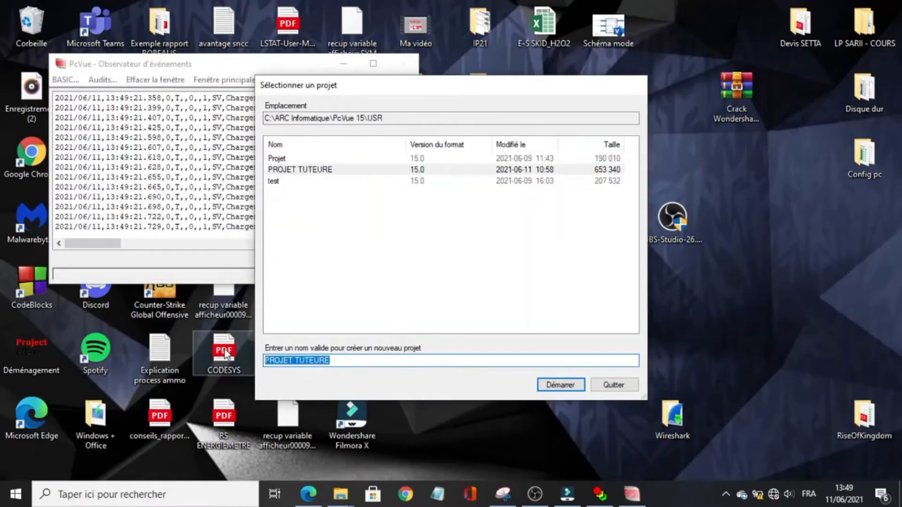
{"action": "type", "text": "TEEEEE"}
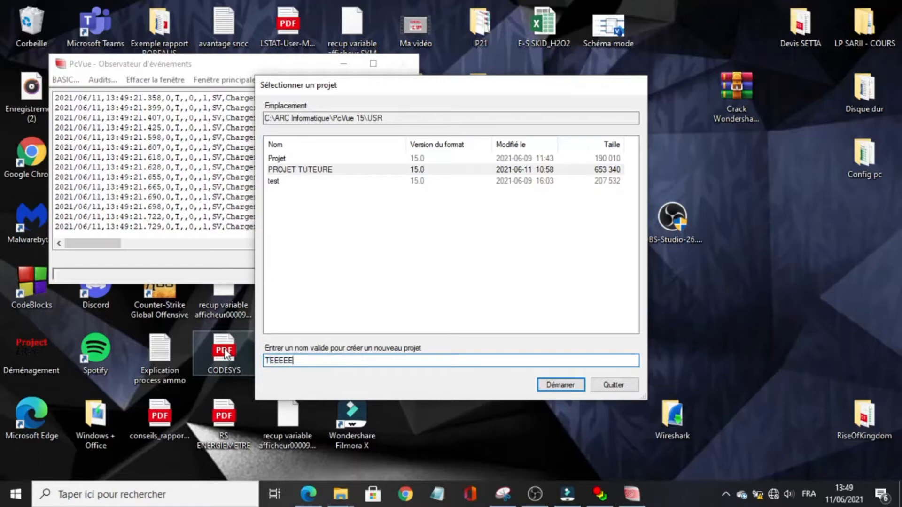
{"action": "type", "text": "SST"}
{"action": "left_click", "coordinate": [552, 387]}
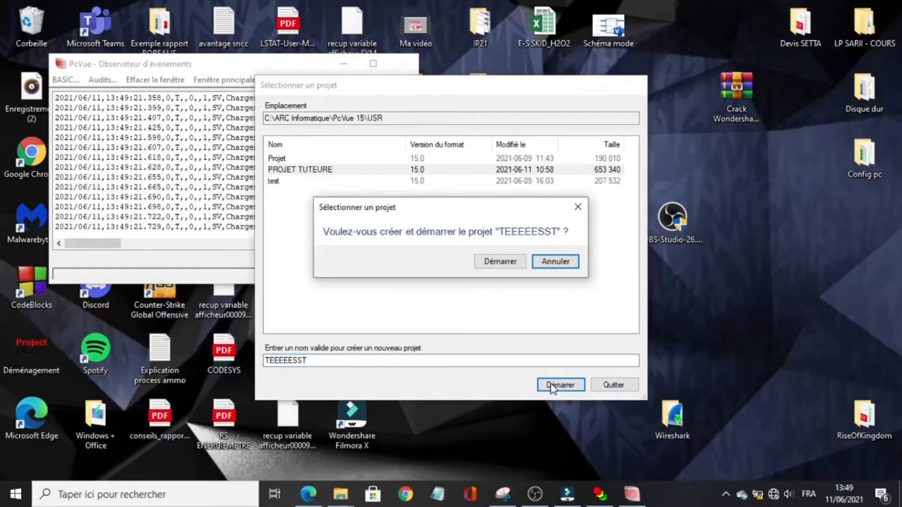
{"action": "left_click", "coordinate": [498, 263]}
{"action": "left_click", "coordinate": [359, 236]}
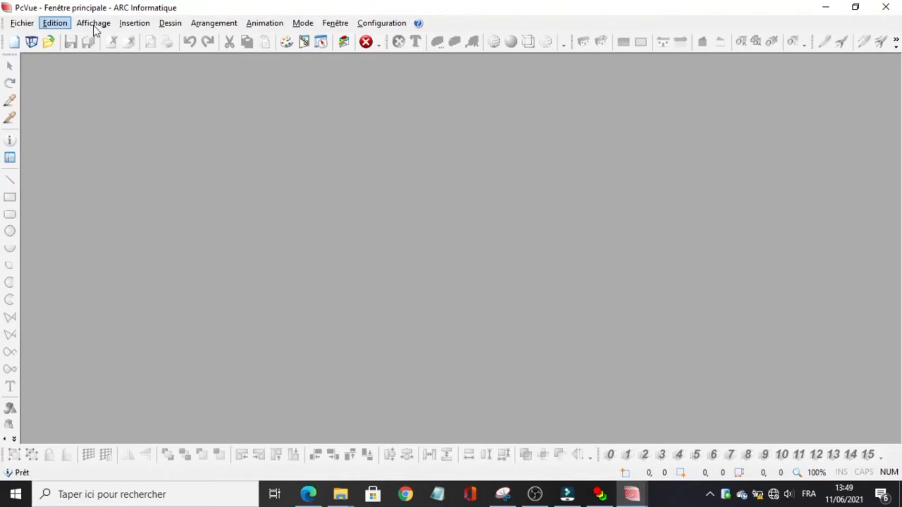
Step: Start creating a communication network for equipment with the MULTI PROTOCOL network card and the XBUS-IP-MASTER protocol
{"action": "left_click", "coordinate": [364, 23]}
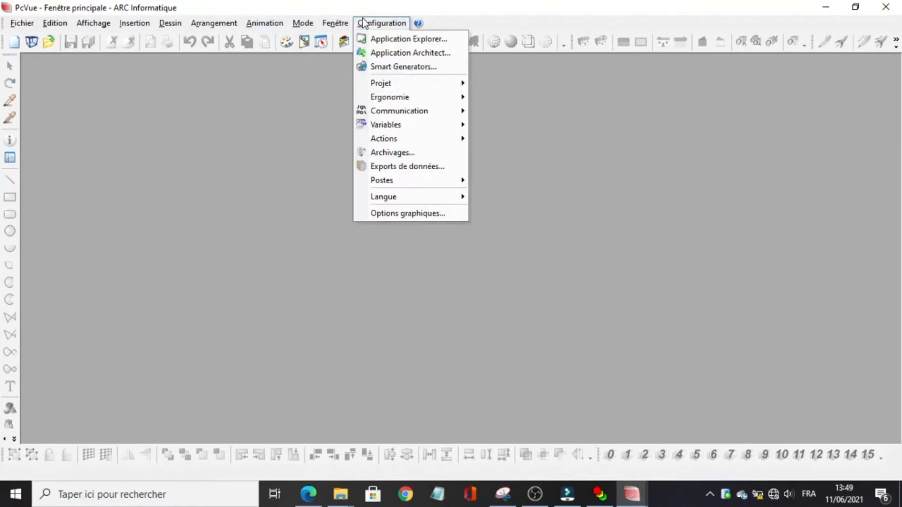
{"action": "mouse_move", "coordinate": [409, 111]}
{"action": "left_click", "coordinate": [499, 125]}
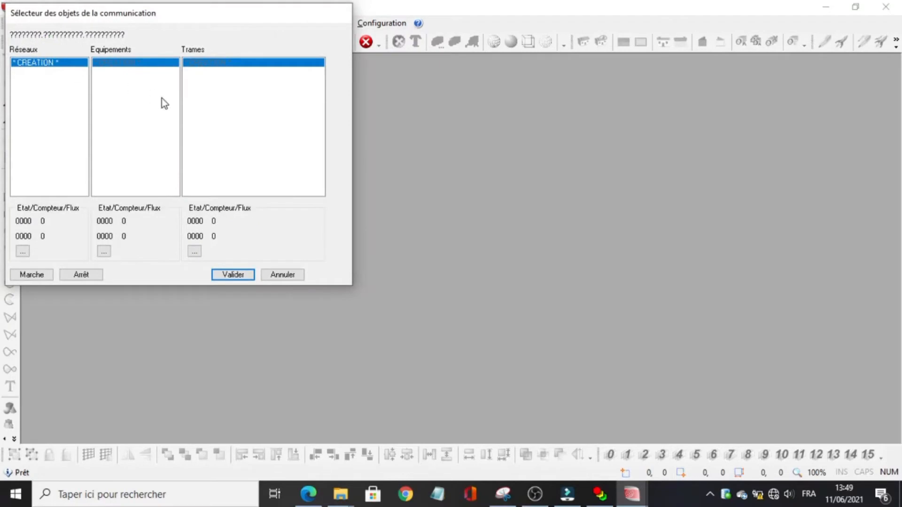
{"action": "double_click", "coordinate": [55, 62]}
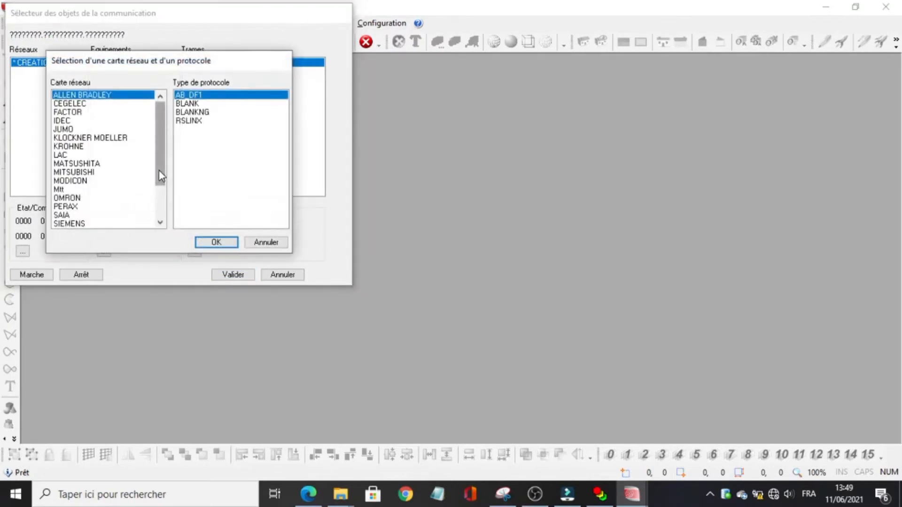
{"action": "left_click_drag", "start_coordinate": [158, 170], "coordinate": [161, 234]}
{"action": "left_click", "coordinate": [113, 224]}
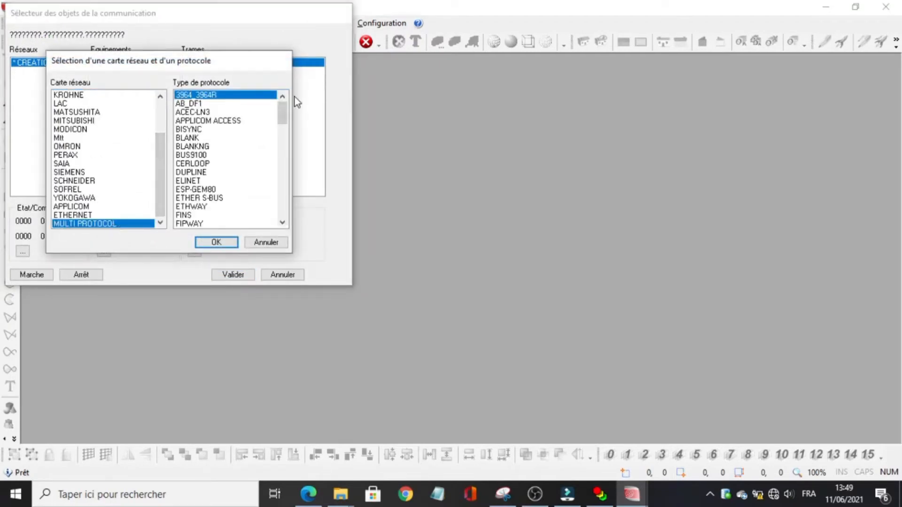
{"action": "left_click_drag", "start_coordinate": [286, 110], "coordinate": [279, 223]}
{"action": "double_click", "coordinate": [226, 199]}
Step: Name the network reseau, save its description and return to the communication object selector
{"action": "type", "text": "rese"}
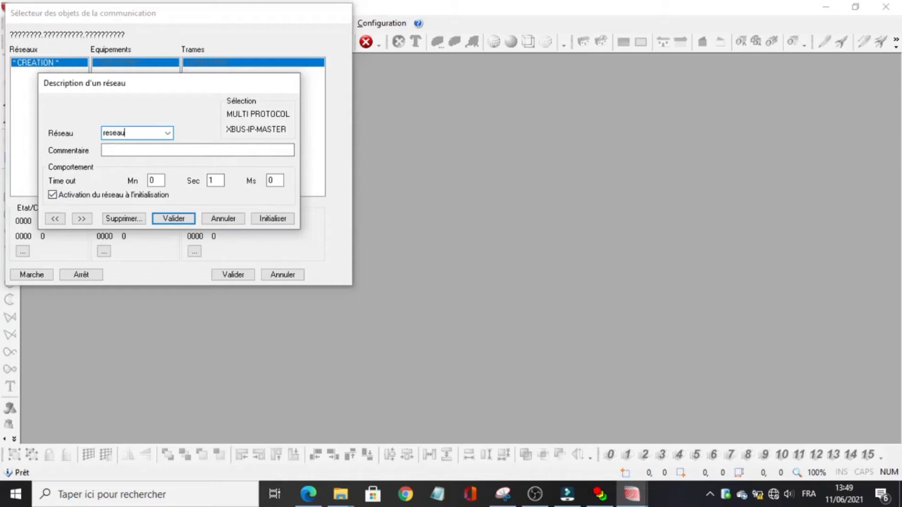
{"action": "type", "text": "au"}
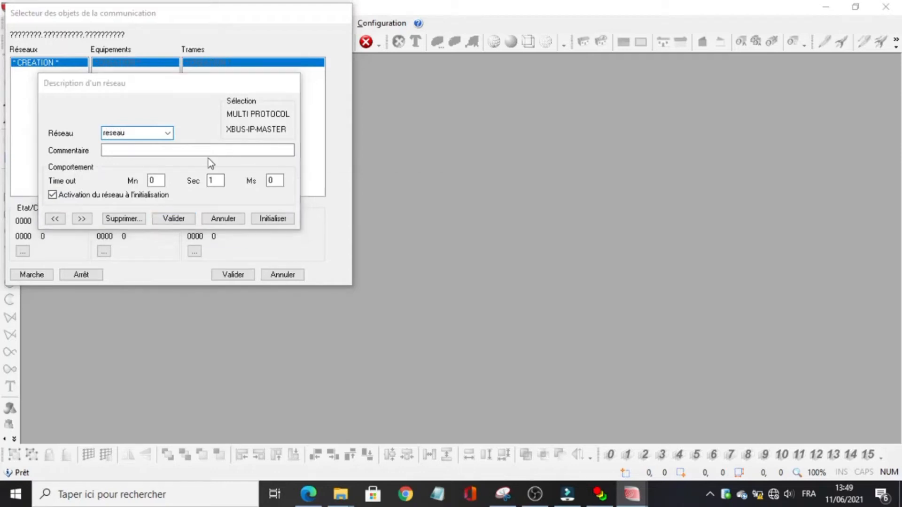
{"action": "key", "text": "Return"}
{"action": "key", "text": "Return"}
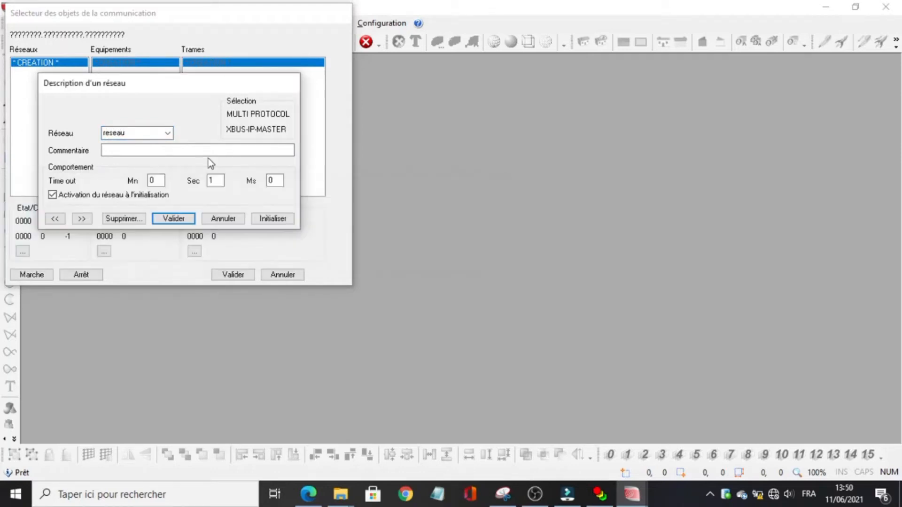
{"action": "left_click", "coordinate": [222, 217]}
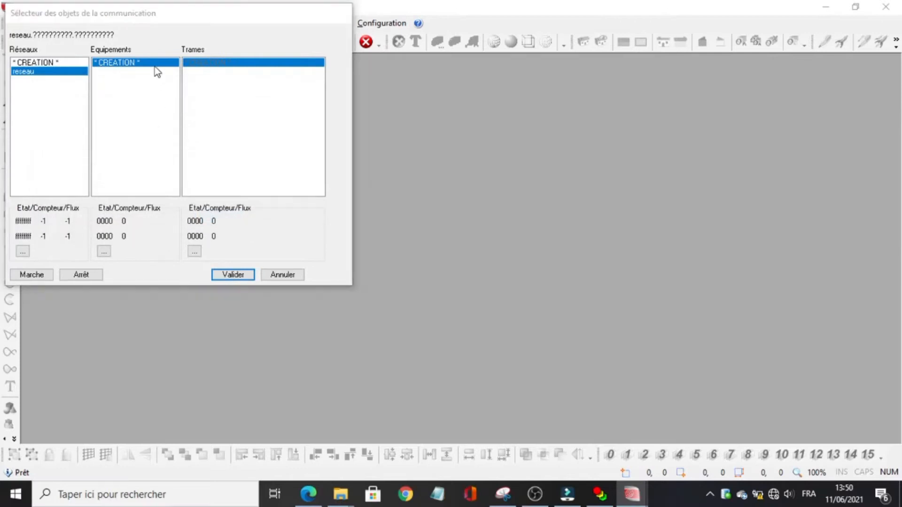
Step: Create an equipment named wago on the reseau network with the equipment type MODBUS_DEC
{"action": "double_click", "coordinate": [154, 67]}
{"action": "type", "text": "wagp"}
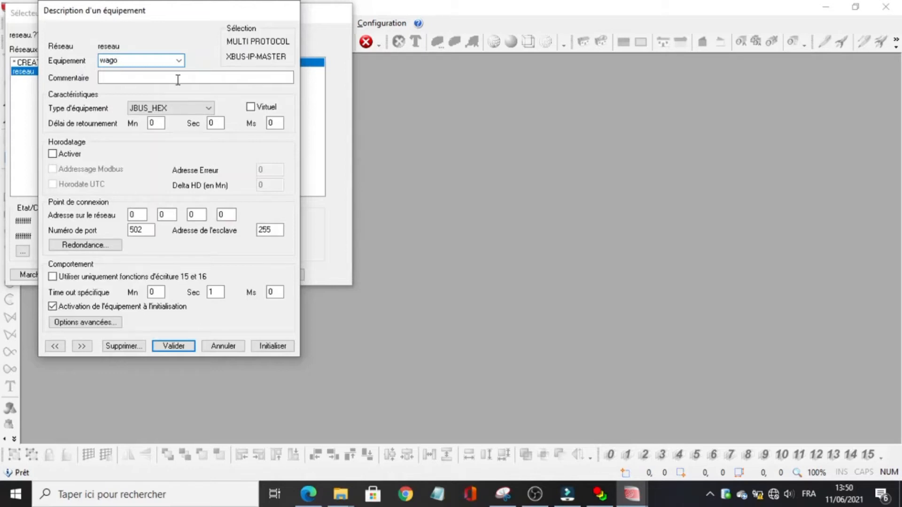
{"action": "left_click", "coordinate": [180, 108]}
{"action": "left_click", "coordinate": [185, 146]}
Step: Set the wago equipment's network address to 200.1.1.112 and slave address to 1, and save the equipment
{"action": "left_click", "coordinate": [138, 212]}
{"action": "key", "text": "BackSpace"}
{"action": "type", "text": "200"}
{"action": "key", "text": "Tab"}
{"action": "type", "text": "1"}
{"action": "key", "text": "Tab"}
{"action": "type", "text": "1"}
{"action": "key", "text": "Tab"}
{"action": "type", "text": "112"}
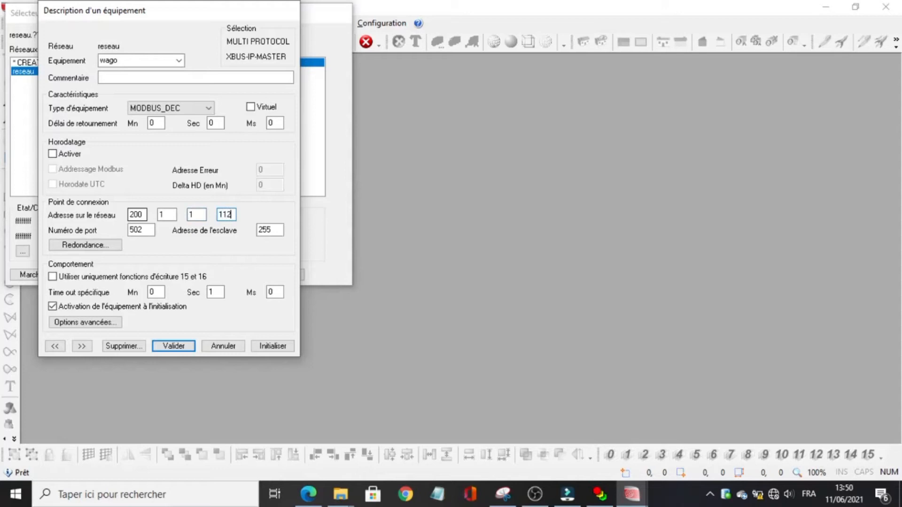
{"action": "key", "text": "Tab"}
{"action": "type", "text": "1"}
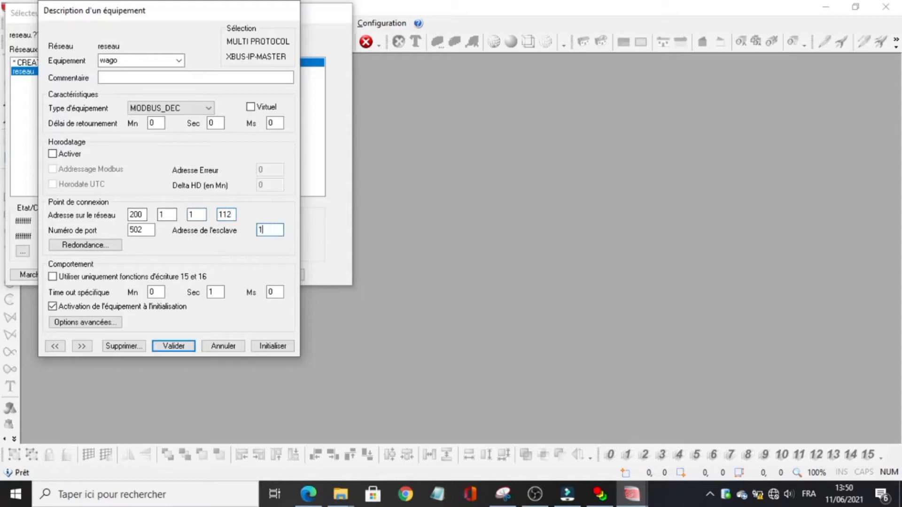
{"action": "left_click", "coordinate": [173, 347]}
{"action": "key", "text": "Return"}
{"action": "left_click", "coordinate": [207, 347]}
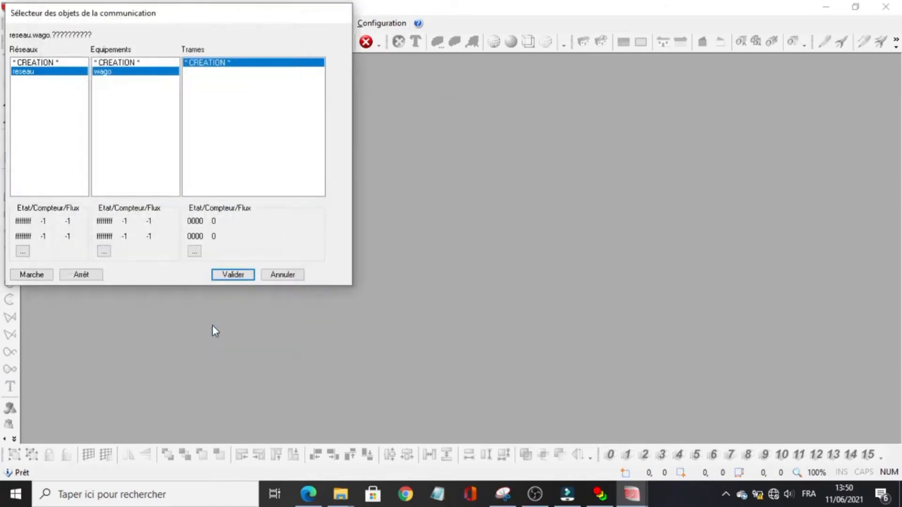
Step: Create and save the frame trame_ana for wago, covering 10 words of Word I/O starting at address 12289
{"action": "double_click", "coordinate": [208, 63]}
{"action": "type", "text": "trame_ana"}
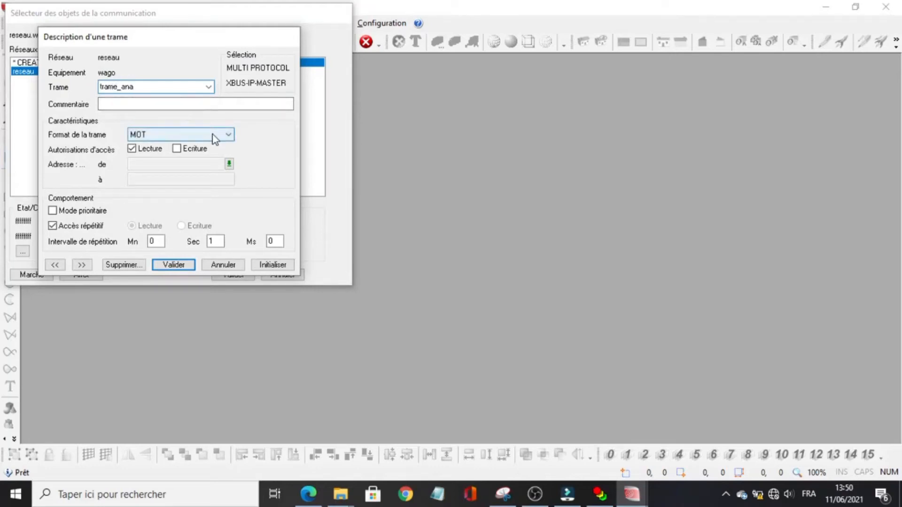
{"action": "left_click", "coordinate": [229, 164]}
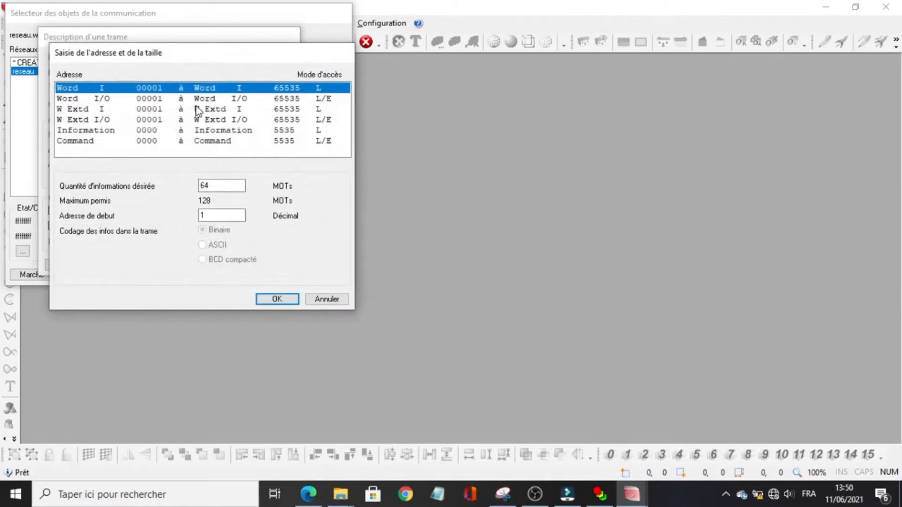
{"action": "left_click", "coordinate": [197, 109]}
{"action": "left_click", "coordinate": [197, 100]}
{"action": "left_click_drag", "start_coordinate": [242, 185], "coordinate": [173, 191]}
{"action": "type", "text": "10"}
{"action": "key", "text": "Tab"}
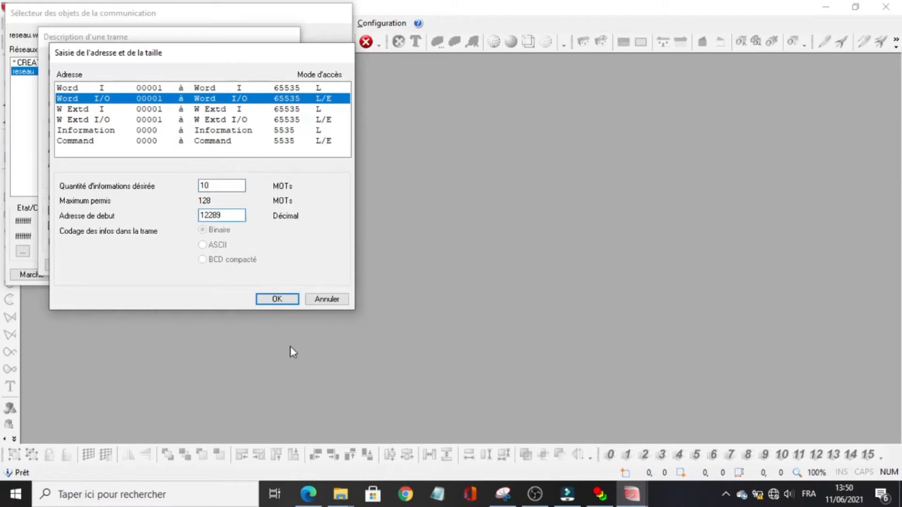
{"action": "left_click", "coordinate": [277, 299]}
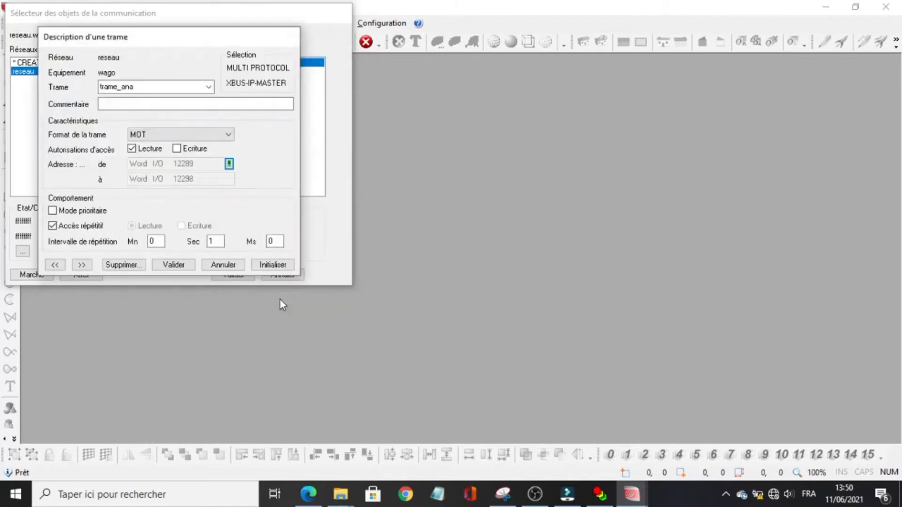
{"action": "left_click", "coordinate": [173, 265]}
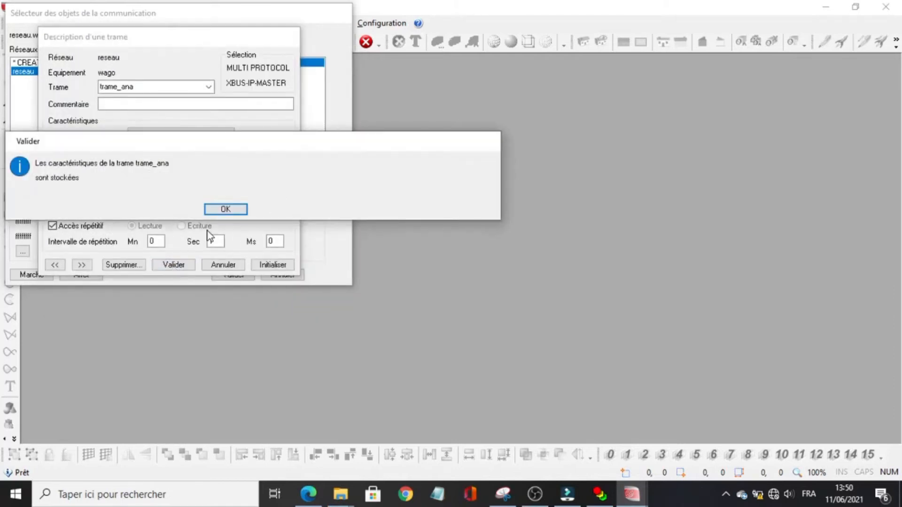
{"action": "key", "text": "Return"}
{"action": "left_click", "coordinate": [213, 266]}
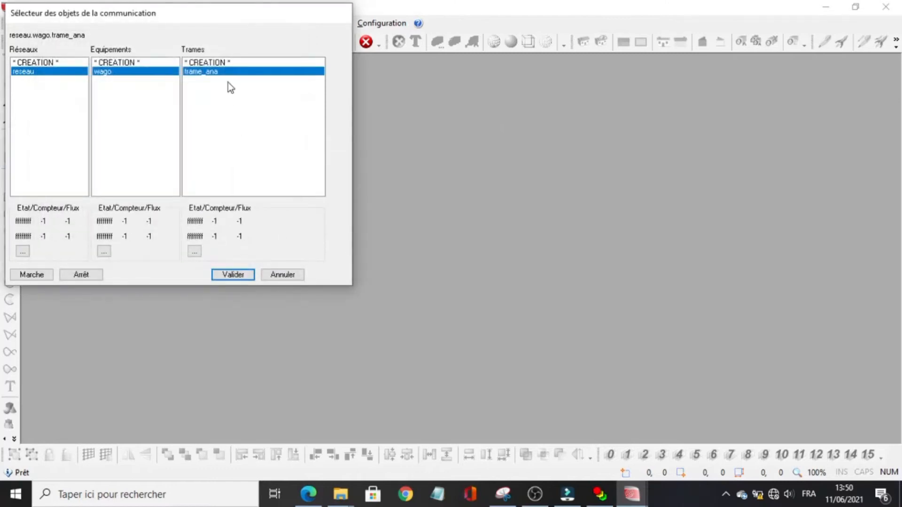
Step: Create and save a second wago frame, trame_tor, covering 10 words of Word I/O starting at address 12289
{"action": "double_click", "coordinate": [224, 63]}
{"action": "type", "text": "trame_tor"}
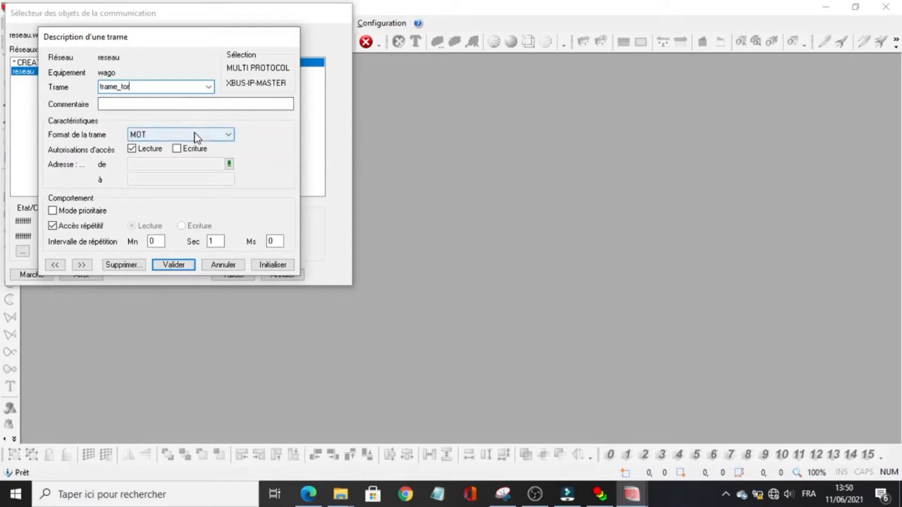
{"action": "left_click", "coordinate": [193, 150]}
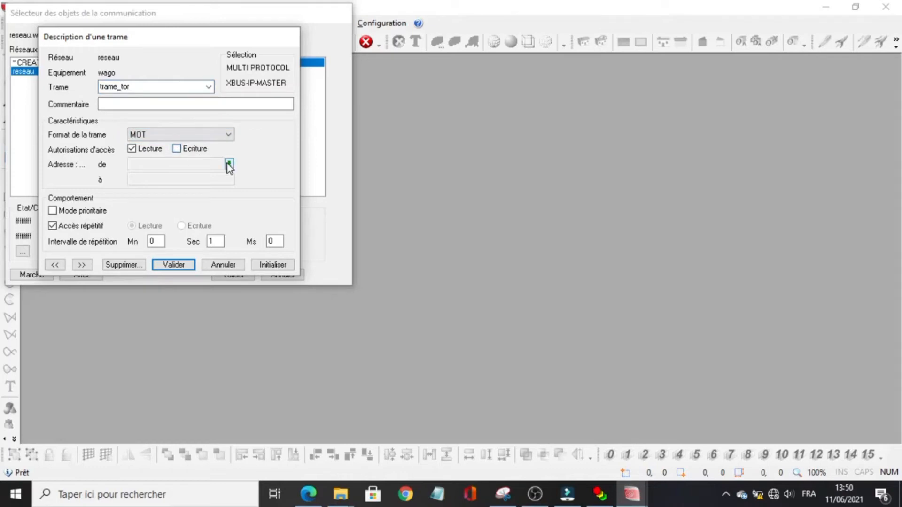
{"action": "left_click", "coordinate": [229, 164]}
{"action": "left_click", "coordinate": [215, 99]}
{"action": "left_click", "coordinate": [216, 188]}
{"action": "left_click_drag", "start_coordinate": [216, 188], "coordinate": [136, 197]}
{"action": "type", "text": "10"}
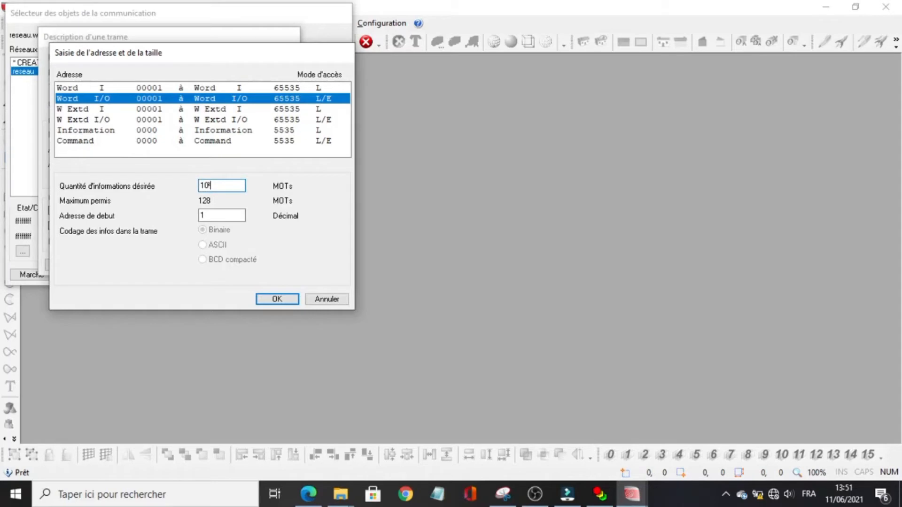
{"action": "key", "text": "Tab"}
{"action": "type", "text": "12289"}
{"action": "left_click", "coordinate": [286, 300]}
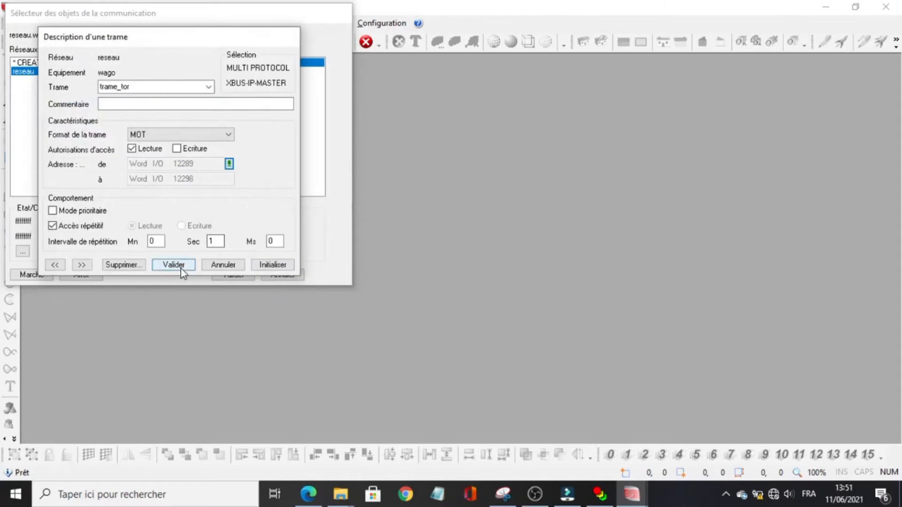
{"action": "left_click", "coordinate": [182, 265]}
{"action": "left_click", "coordinate": [237, 210]}
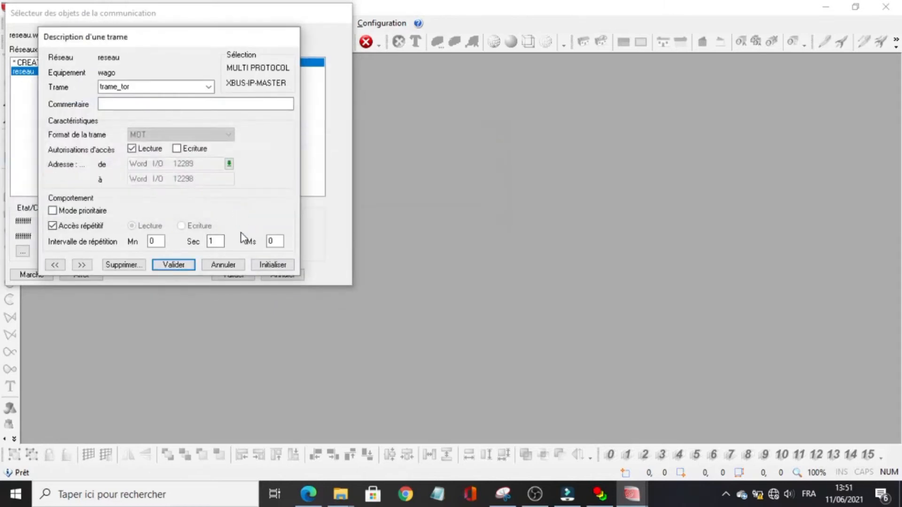
{"action": "left_click", "coordinate": [236, 264]}
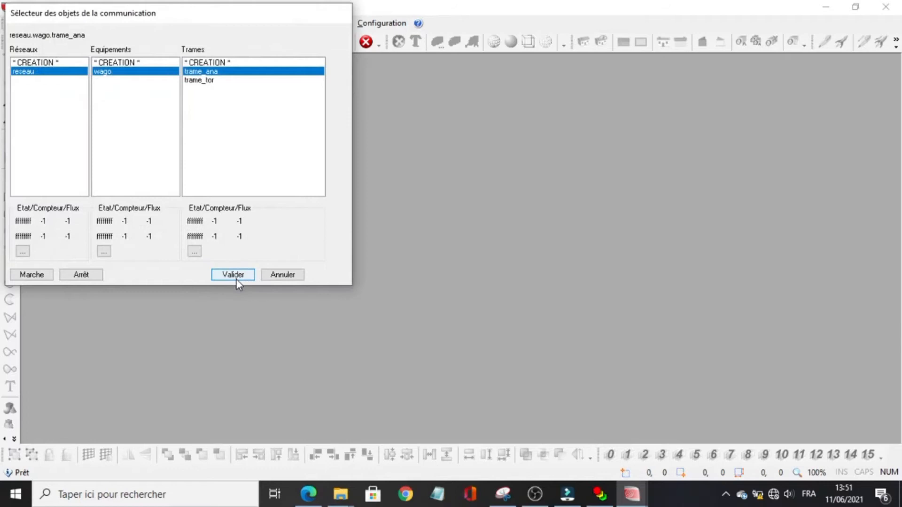
Step: Validate the communication configuration, start the communication and close the communication object selector
{"action": "left_click", "coordinate": [236, 279]}
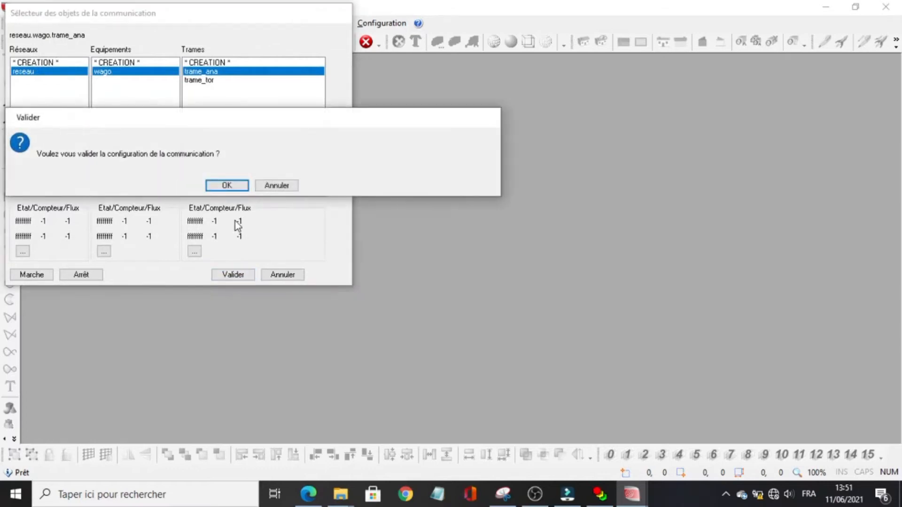
{"action": "left_click", "coordinate": [230, 189]}
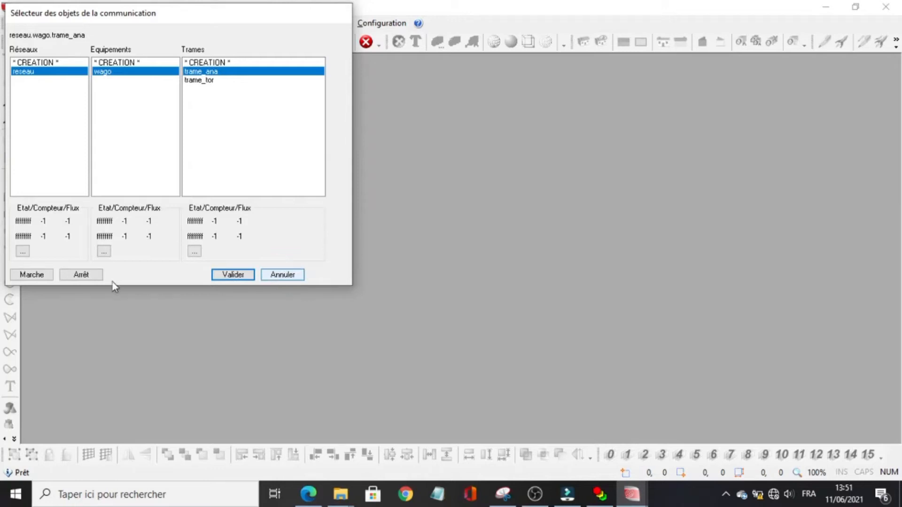
{"action": "left_click", "coordinate": [37, 275]}
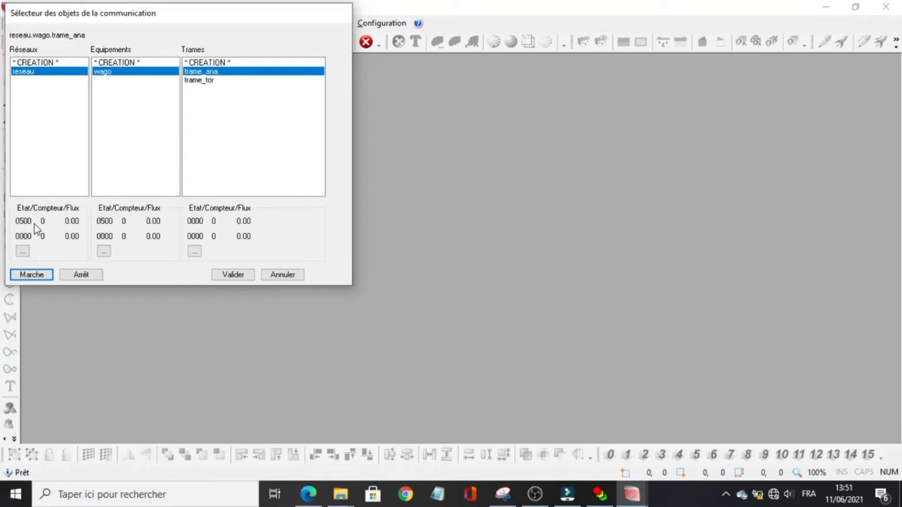
{"action": "left_click", "coordinate": [232, 276]}
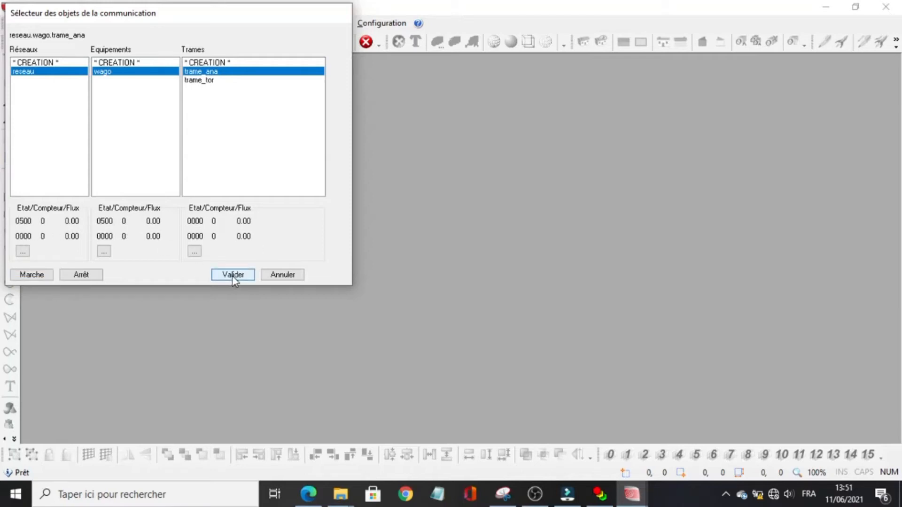
{"action": "left_click", "coordinate": [290, 278]}
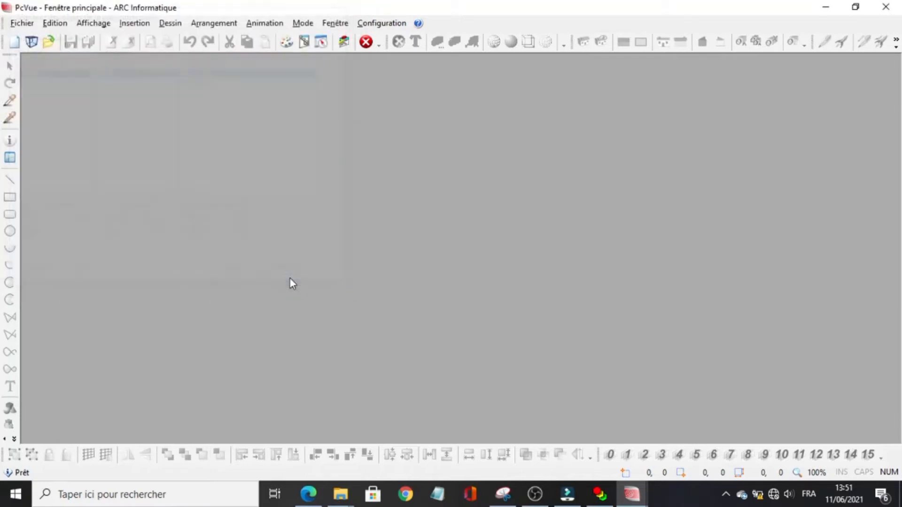
Step: Add a branch named teeeeeeeeest under System in the variables tree and expand System
{"action": "left_click", "coordinate": [366, 25]}
{"action": "mouse_move", "coordinate": [424, 112]}
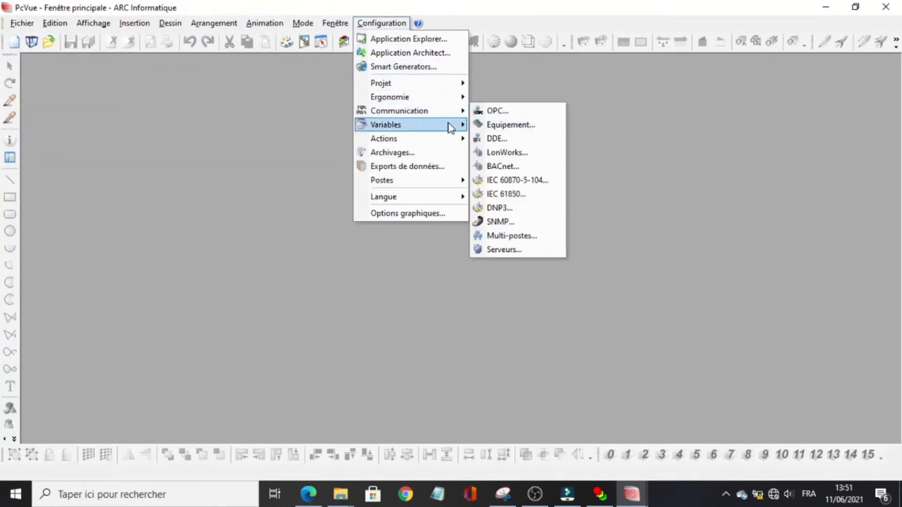
{"action": "mouse_move", "coordinate": [451, 125]}
{"action": "left_click", "coordinate": [496, 126]}
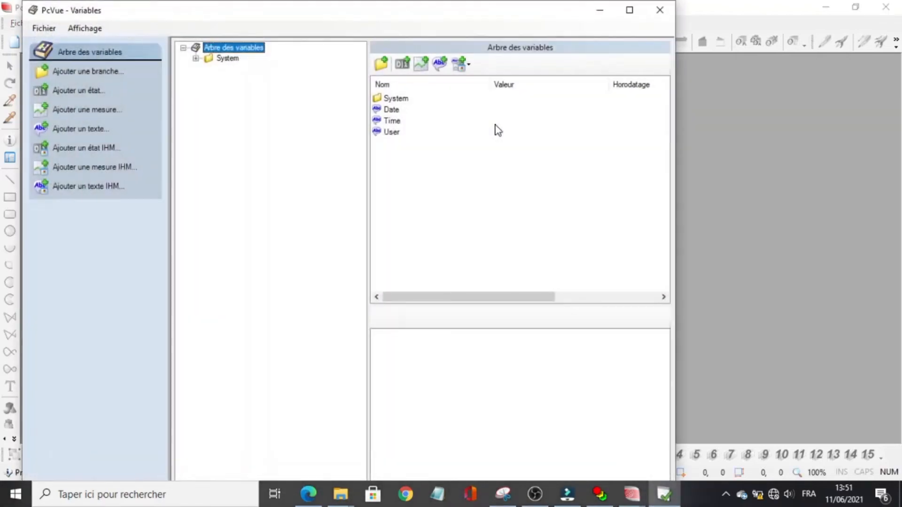
{"action": "left_click", "coordinate": [233, 60]}
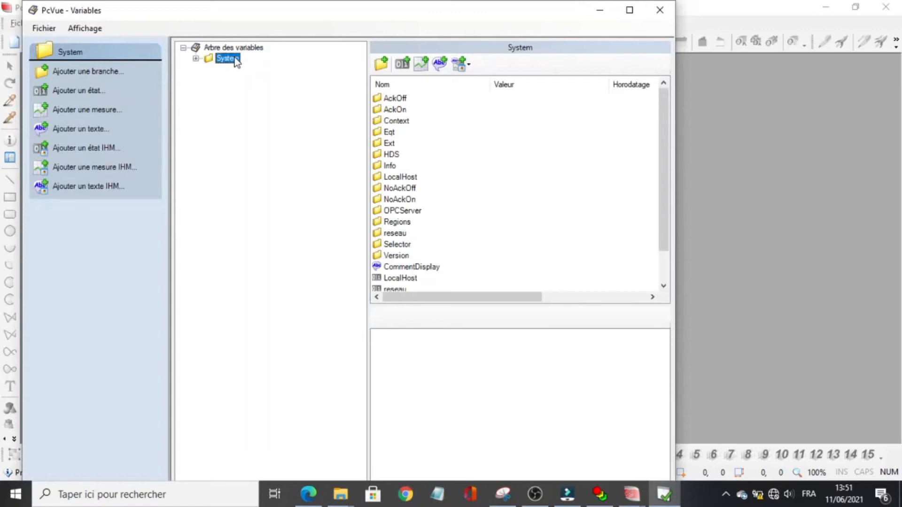
{"action": "left_click", "coordinate": [382, 62]}
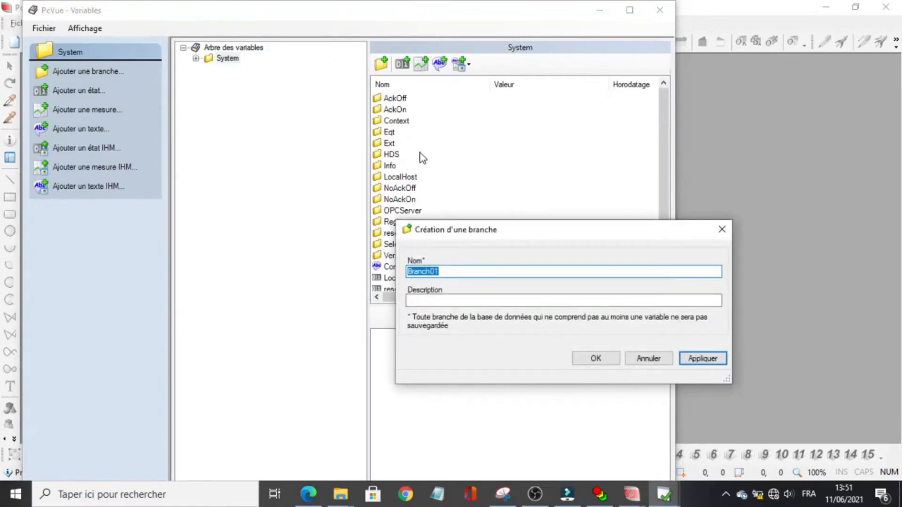
{"action": "type", "text": "teeeeeeeeest"}
{"action": "key", "text": "Return"}
{"action": "left_click", "coordinate": [588, 359]}
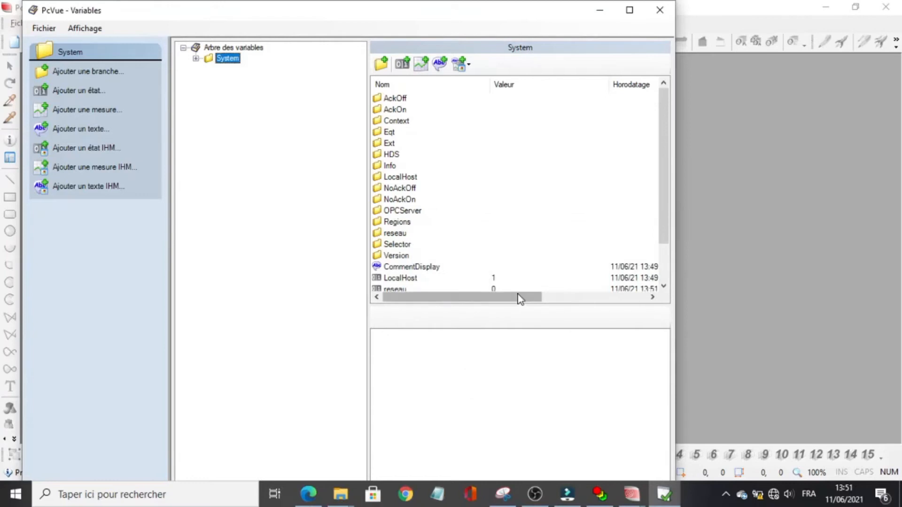
{"action": "left_click", "coordinate": [196, 59]}
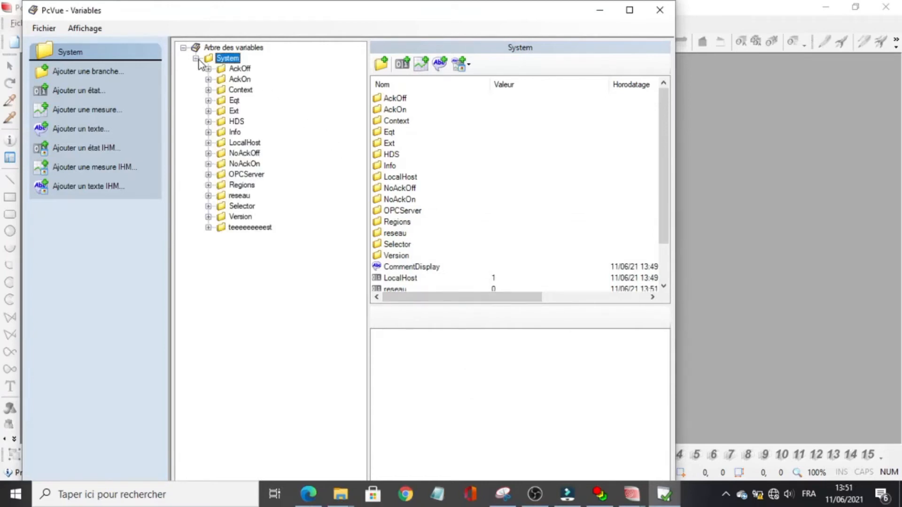
Step: Create a measure variable named temperature in the teeeeeeeeest branch, with unit °C, format ##,###u and maximum value 100
{"action": "left_click", "coordinate": [254, 228]}
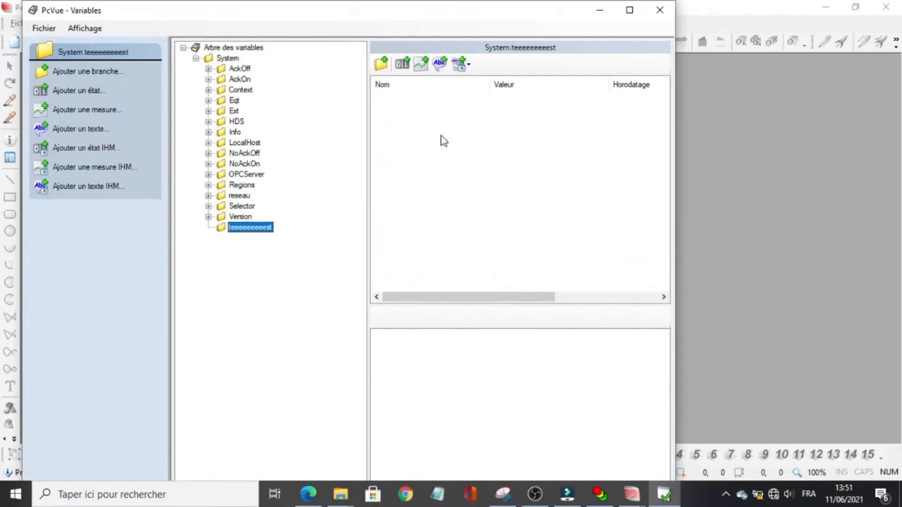
{"action": "left_click", "coordinate": [418, 66]}
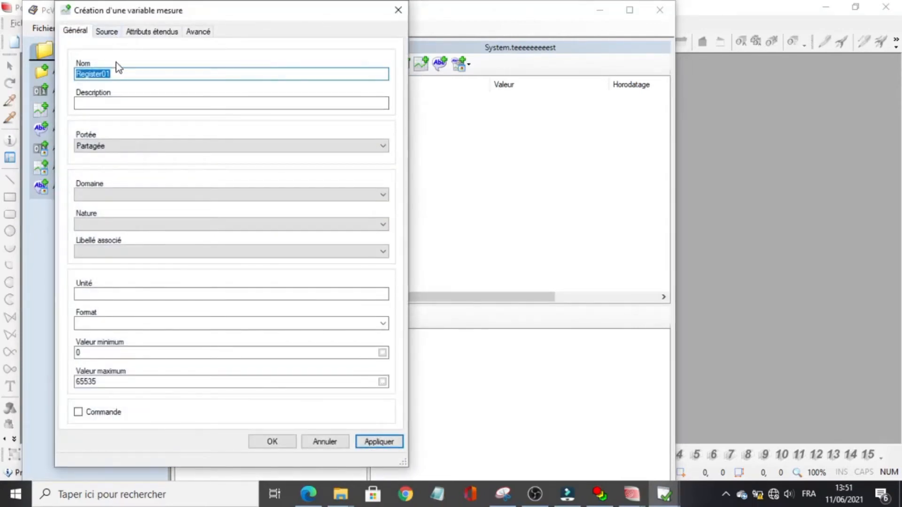
{"action": "type", "text": "temperature"}
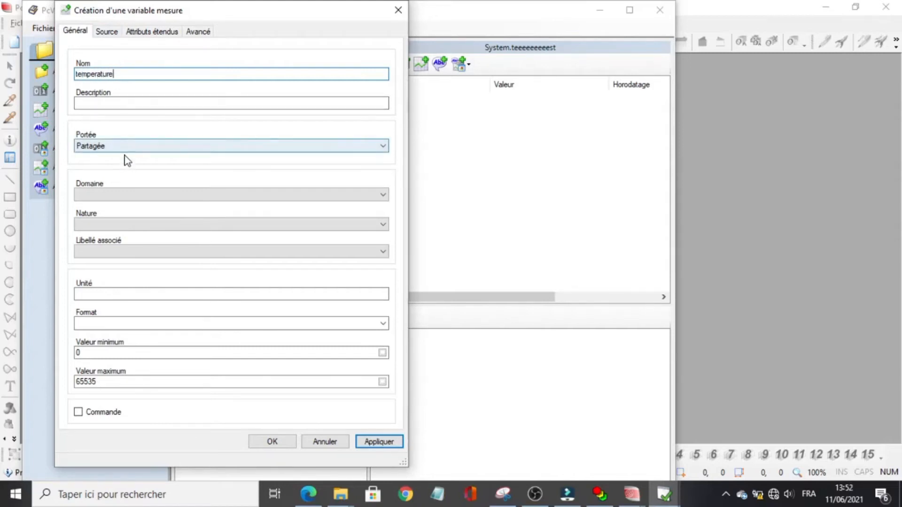
{"action": "left_click", "coordinate": [143, 289]}
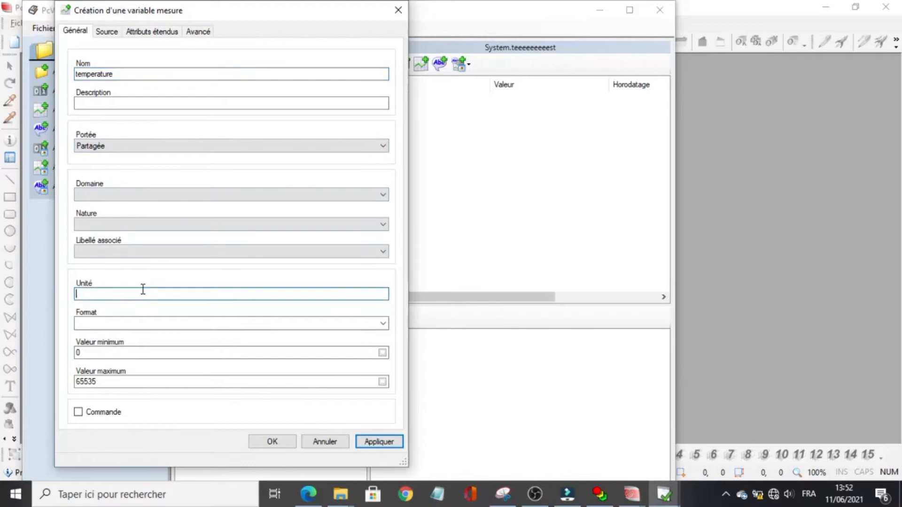
{"action": "type", "text": "°C"}
{"action": "left_click", "coordinate": [161, 329]}
{"action": "type", "text": "#"}
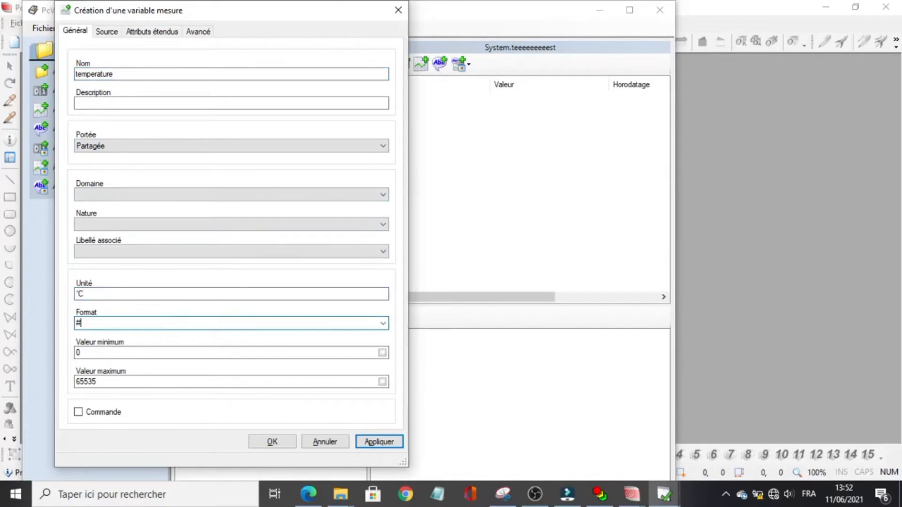
{"action": "type", "text": "#,###u"}
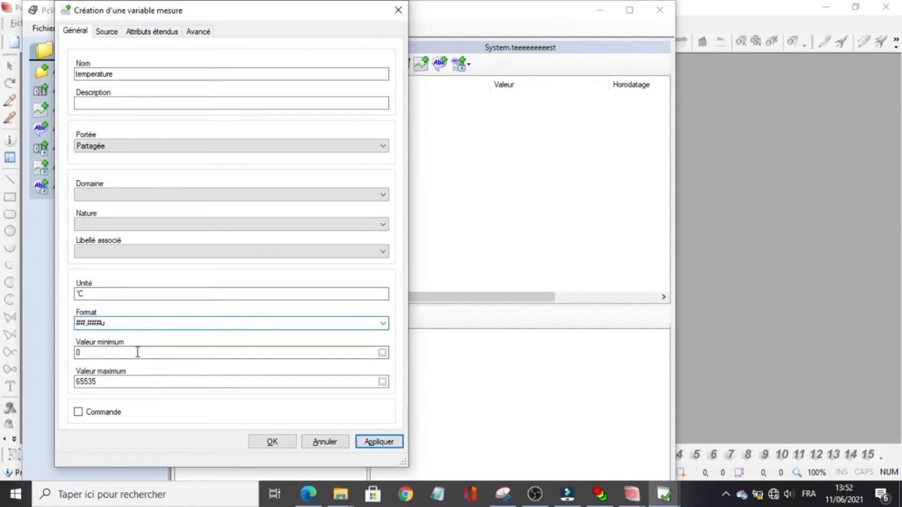
{"action": "left_click_drag", "start_coordinate": [100, 384], "coordinate": [30, 383]}
{"action": "type", "text": "100"}
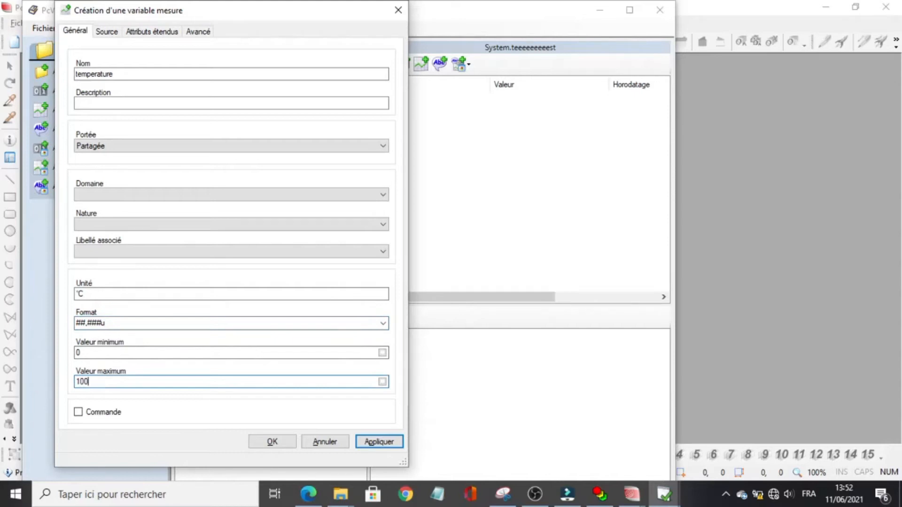
Step: Link the temperature variable to the reseau source, node wago and frame trame_ana, and apply its creation
{"action": "left_click", "coordinate": [106, 32]}
{"action": "left_click", "coordinate": [129, 77]}
{"action": "left_click", "coordinate": [131, 100]}
{"action": "left_click", "coordinate": [137, 119]}
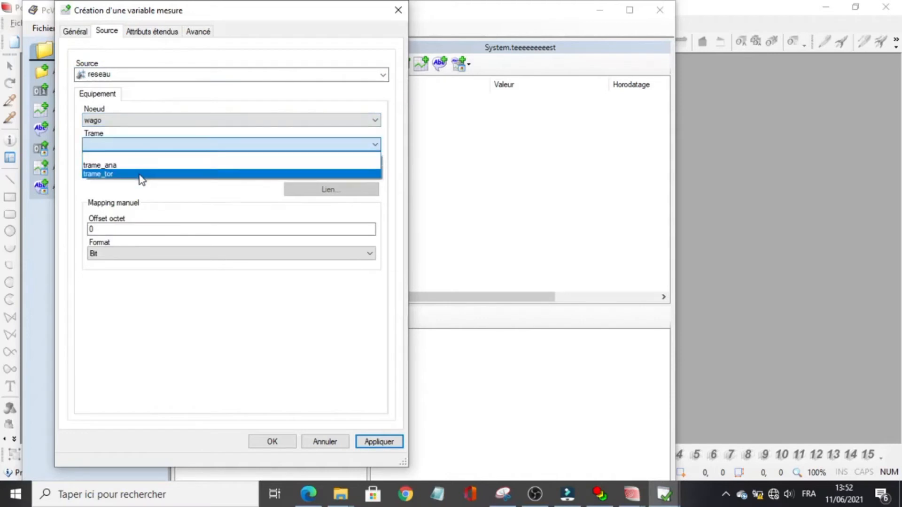
{"action": "left_click", "coordinate": [141, 165]}
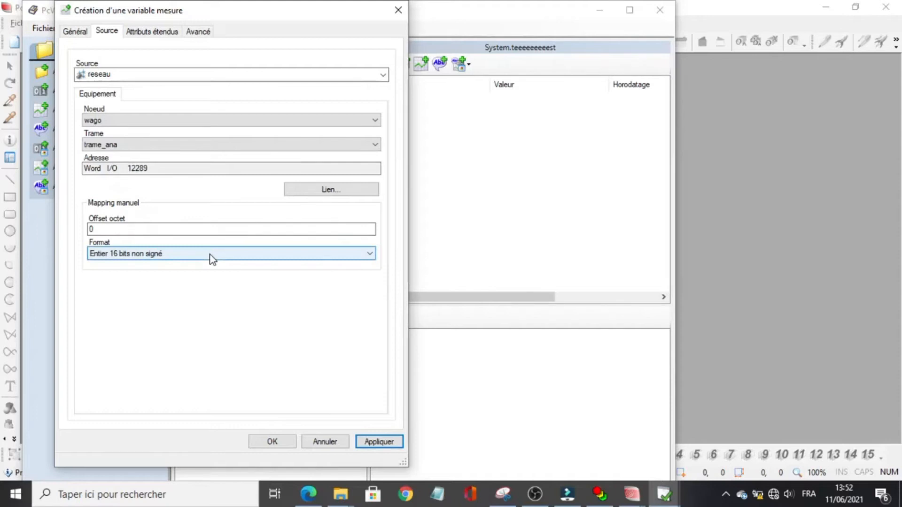
{"action": "left_click", "coordinate": [384, 441]}
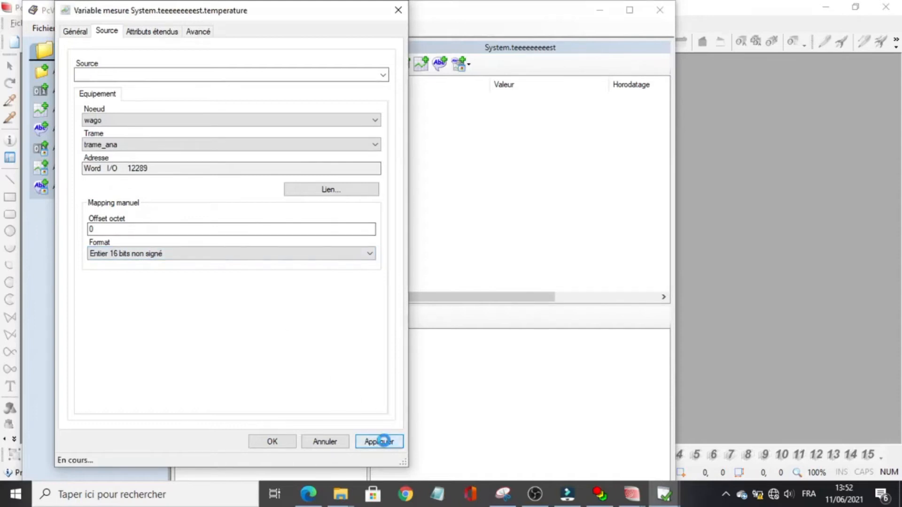
Step: Set the temperature variable's mapping format to Flottant 32 bits signé, then apply and close its properties
{"action": "left_click", "coordinate": [340, 255]}
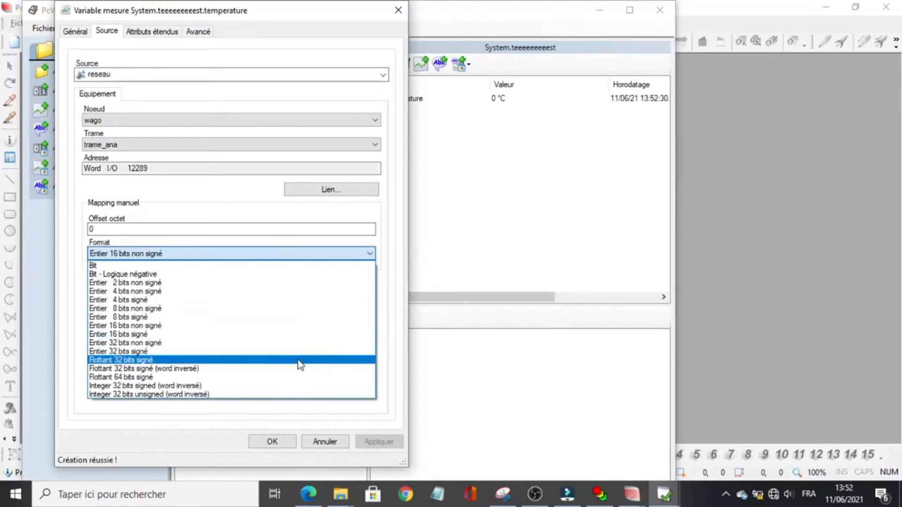
{"action": "left_click", "coordinate": [298, 361]}
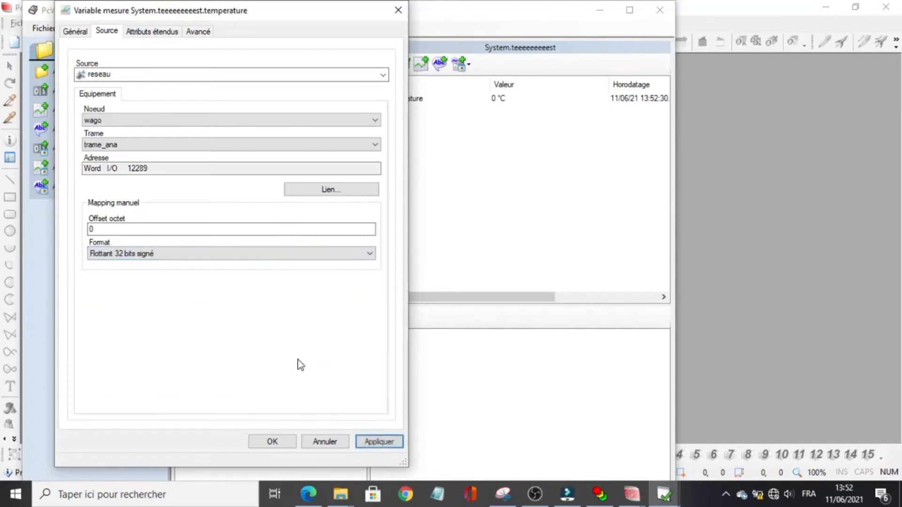
{"action": "left_click", "coordinate": [377, 443]}
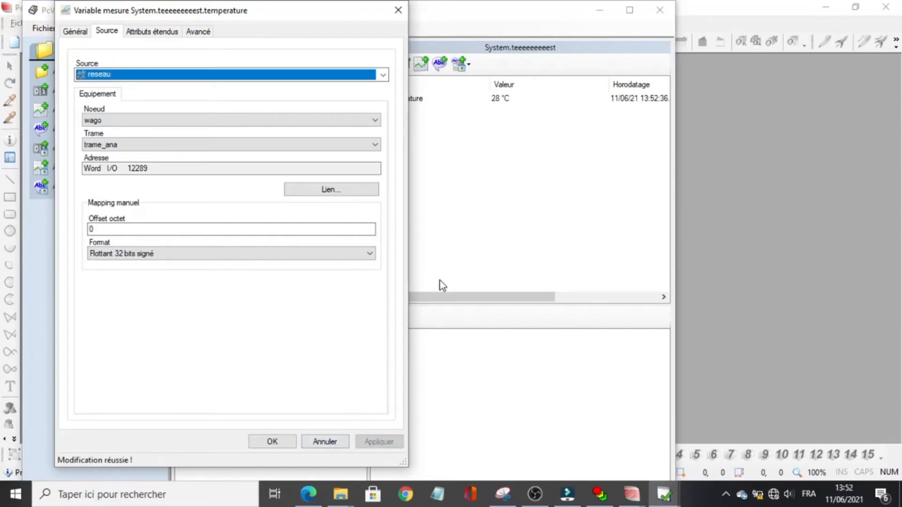
{"action": "left_click", "coordinate": [280, 441]}
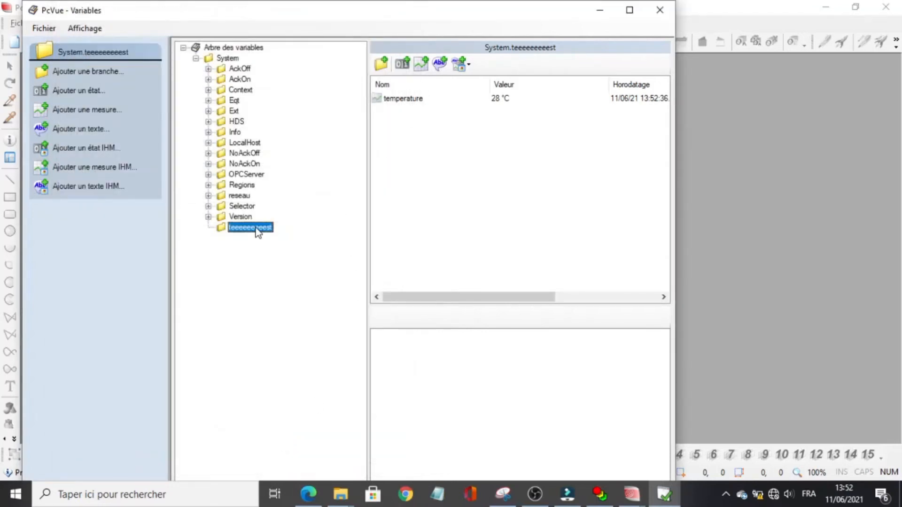
Step: Start a second measure variable named co2 in the same branch, with format ##,###u and maximum value 2000
{"action": "left_click", "coordinate": [421, 64]}
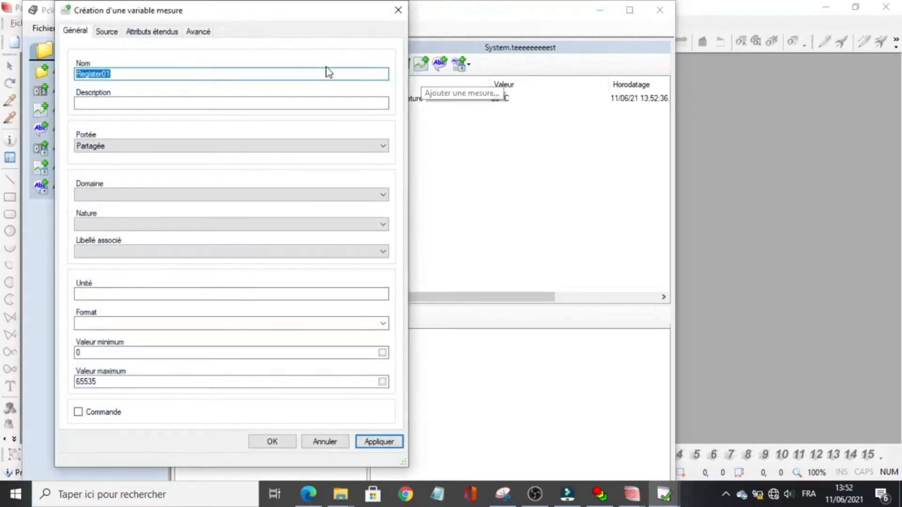
{"action": "type", "text": "co2"}
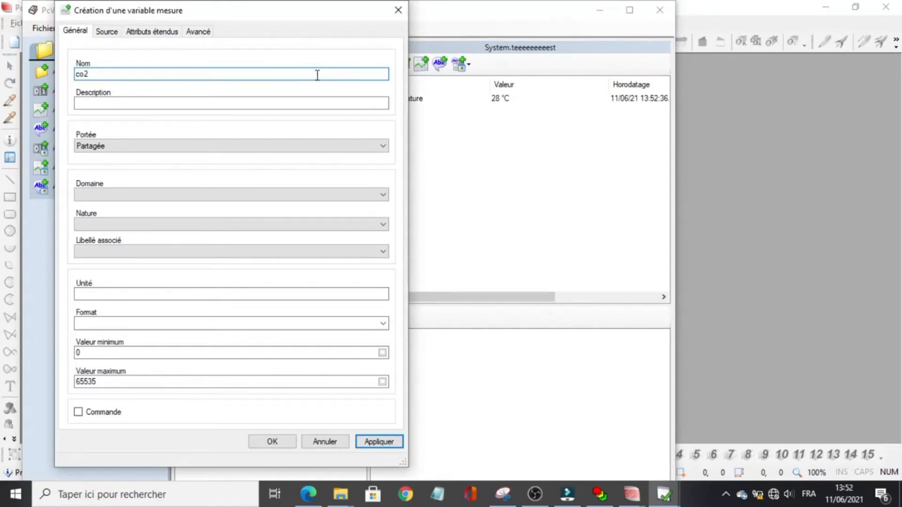
{"action": "left_click", "coordinate": [252, 294]}
{"action": "left_click", "coordinate": [212, 324]}
{"action": "key", "text": "alt"}
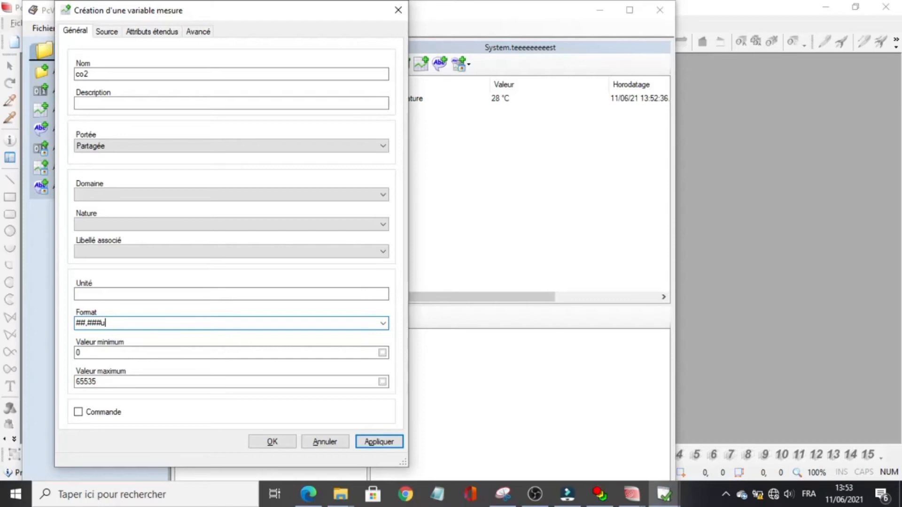
{"action": "left_click_drag", "start_coordinate": [215, 381], "coordinate": [75, 386]}
{"action": "type", "text": "2"}
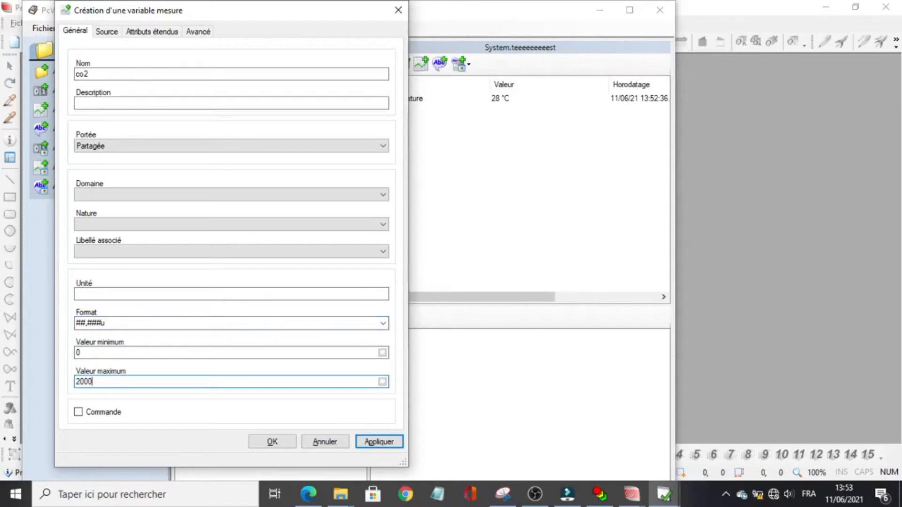
{"action": "type", "text": "000"}
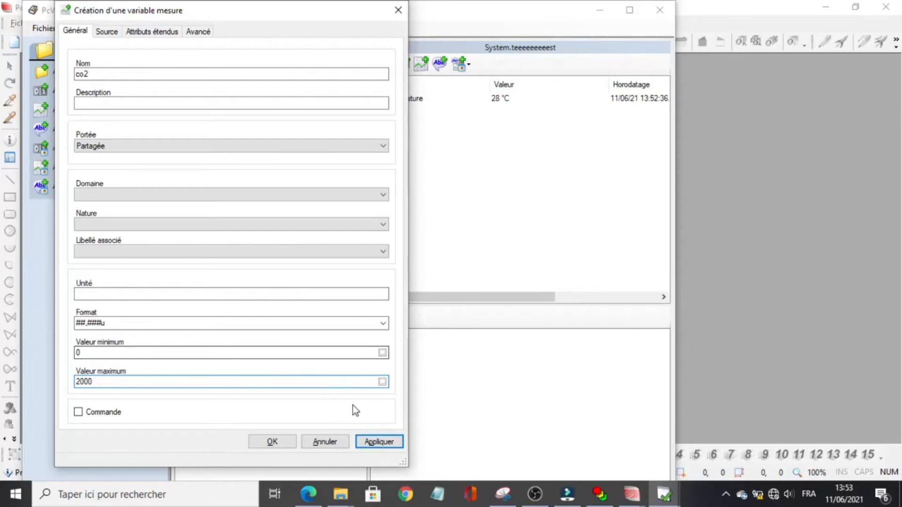
Step: Link the co2 variable to the reseau source, node wago and frame trame_ana
{"action": "left_click", "coordinate": [107, 31]}
{"action": "left_click", "coordinate": [123, 74]}
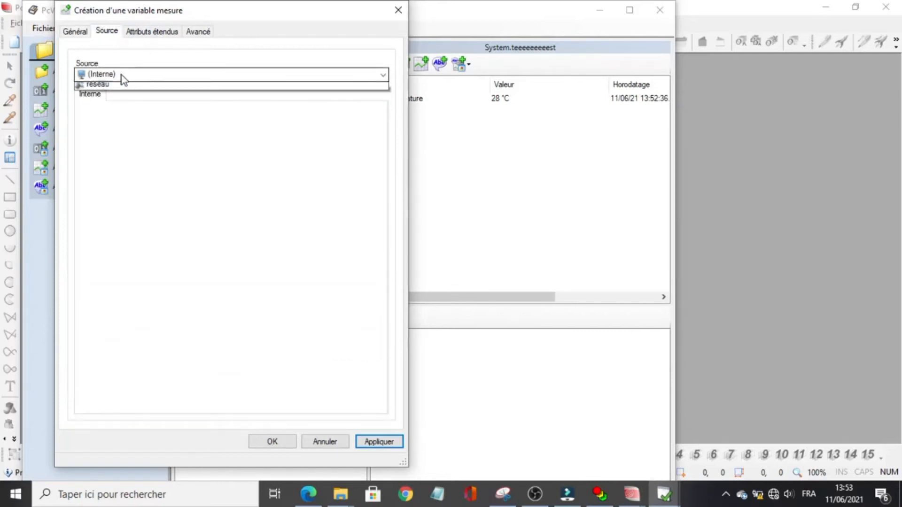
{"action": "left_click", "coordinate": [116, 97]}
{"action": "left_click", "coordinate": [117, 123]}
{"action": "left_click", "coordinate": [119, 143]}
{"action": "left_click", "coordinate": [119, 148]}
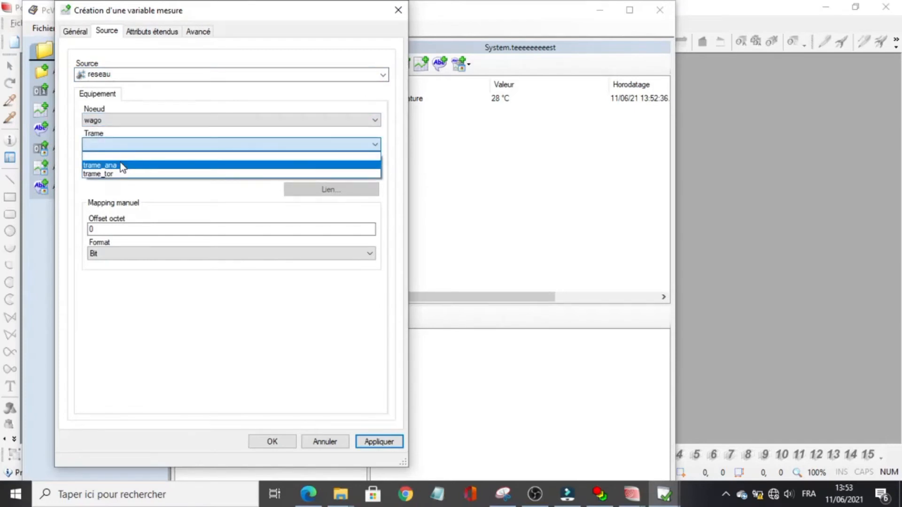
{"action": "left_click", "coordinate": [121, 165]}
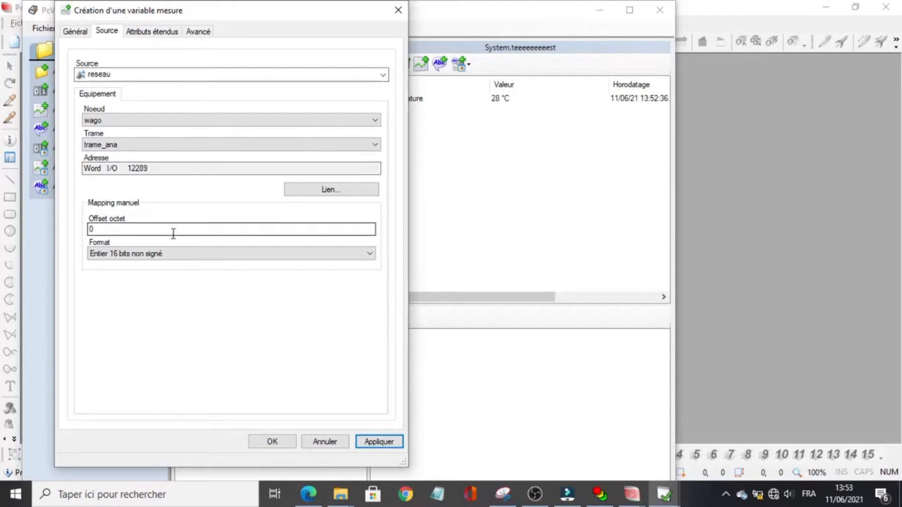
Step: Map co2 at byte offset 12 in Flottant 32 bits signé format, then apply and close its properties
{"action": "double_click", "coordinate": [187, 228]}
{"action": "type", "text": "12"}
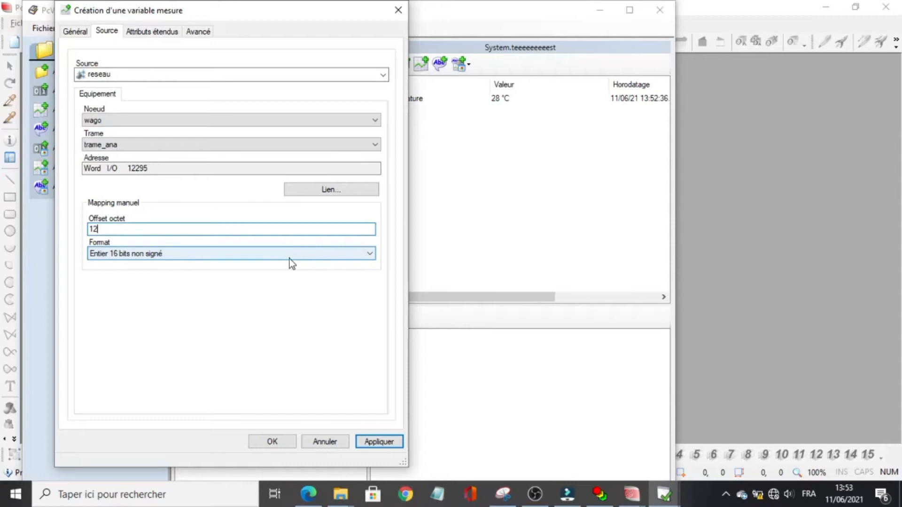
{"action": "left_click", "coordinate": [289, 255]}
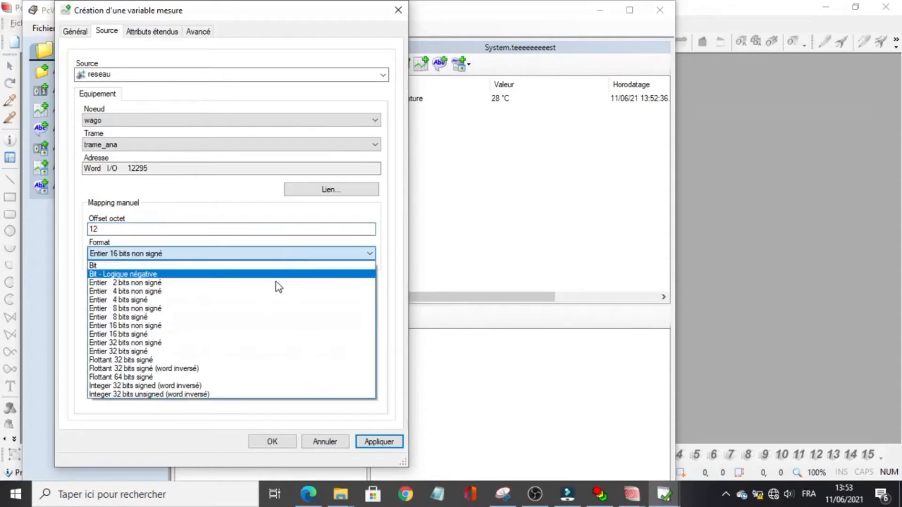
{"action": "left_click", "coordinate": [241, 362]}
{"action": "left_click", "coordinate": [364, 440]}
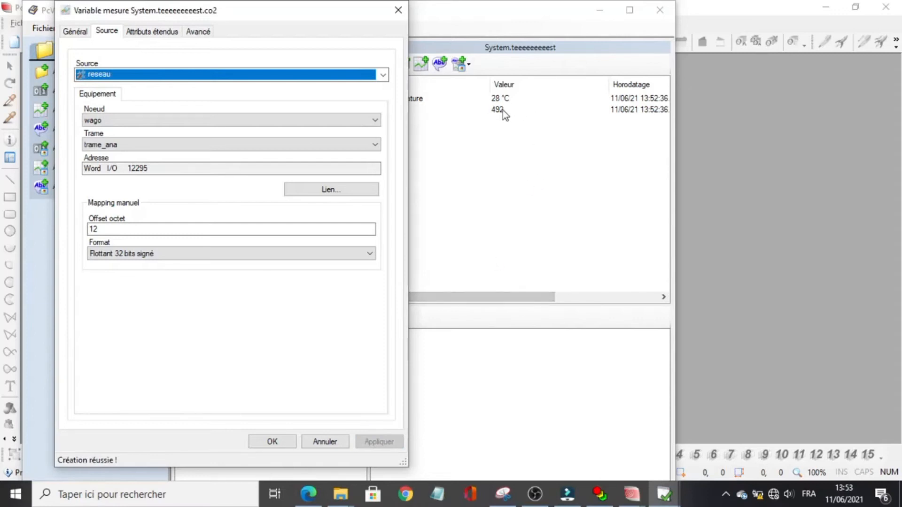
{"action": "left_click", "coordinate": [279, 445]}
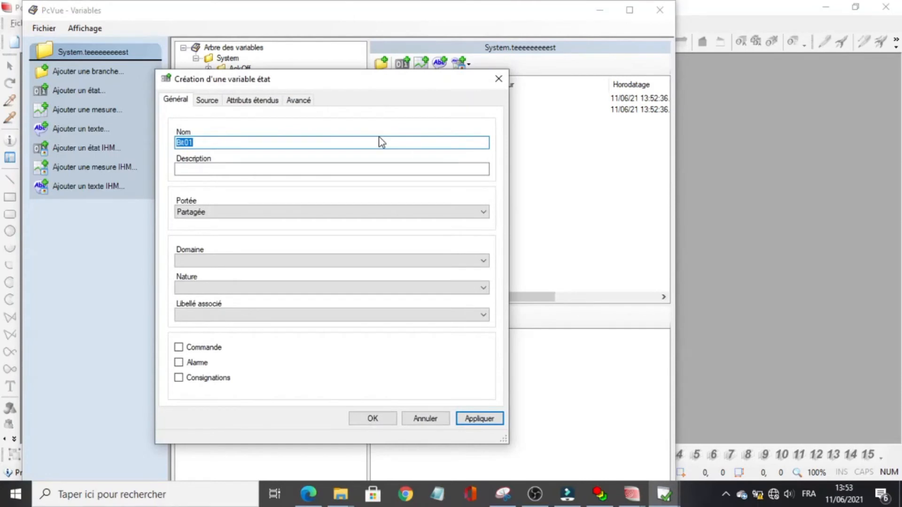
Step: Define a state variable named vanne_a with the Commande option, sourced from reseau, node wago and frame trame_tor
{"action": "type", "text": "vanne_a"}
{"action": "left_click", "coordinate": [203, 348]}
{"action": "left_click", "coordinate": [207, 99]}
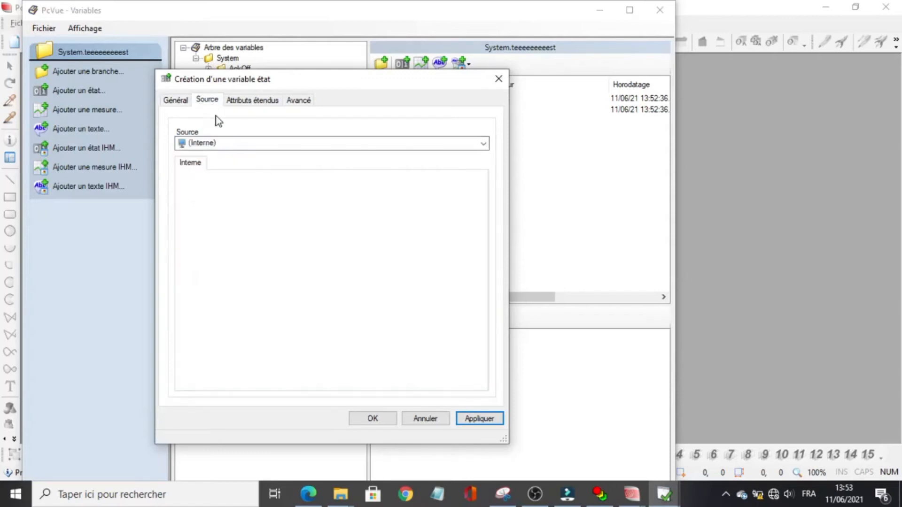
{"action": "left_click", "coordinate": [224, 143]}
{"action": "left_click", "coordinate": [227, 165]}
{"action": "left_click", "coordinate": [224, 188]}
{"action": "left_click", "coordinate": [228, 209]}
{"action": "left_click", "coordinate": [230, 213]}
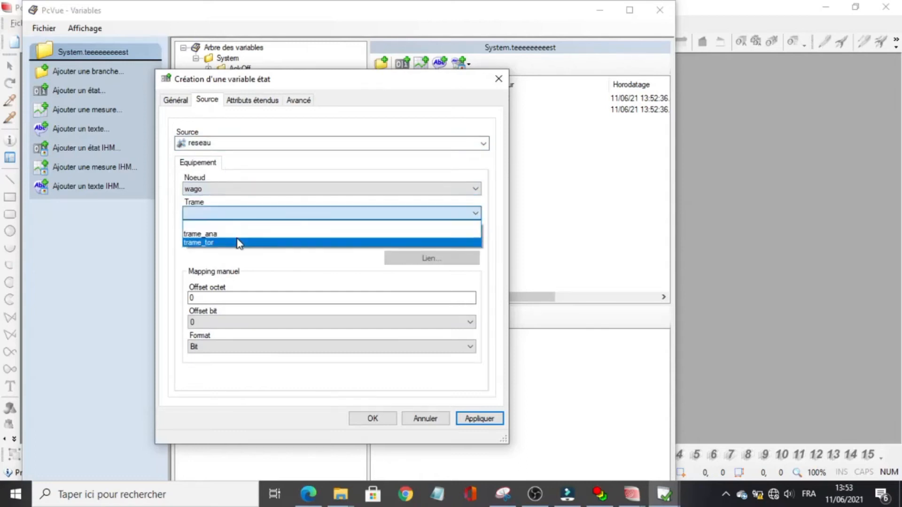
{"action": "left_click", "coordinate": [238, 242]}
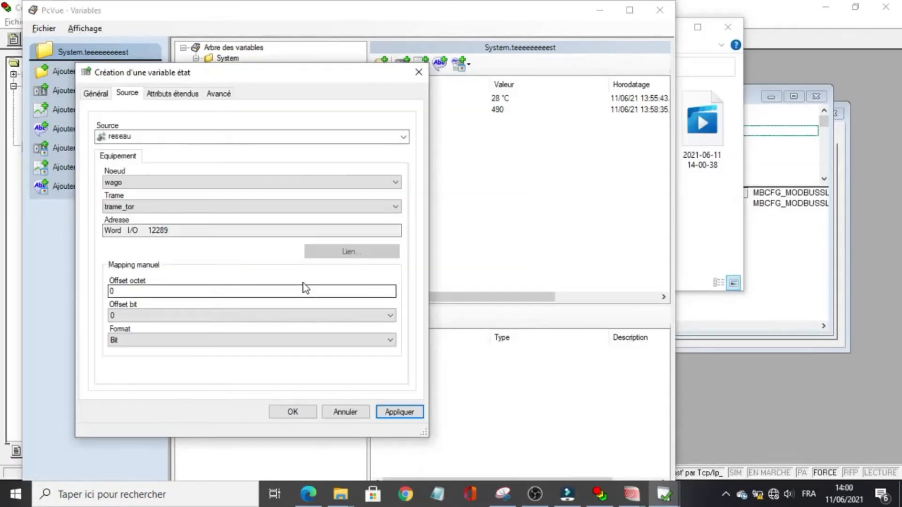
Step: Set vanne_a's byte offset to 4, apply the creation and close its properties
{"action": "left_click", "coordinate": [180, 287]}
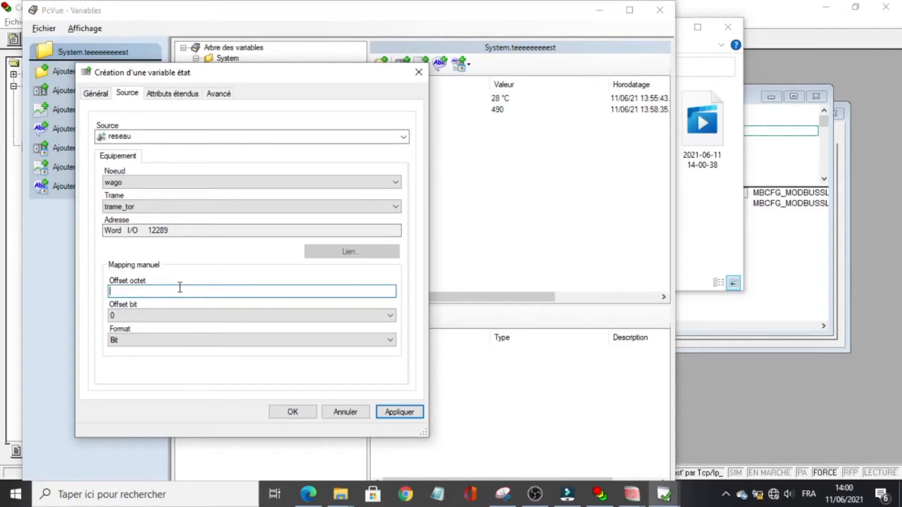
{"action": "type", "text": "4"}
{"action": "left_click", "coordinate": [388, 414]}
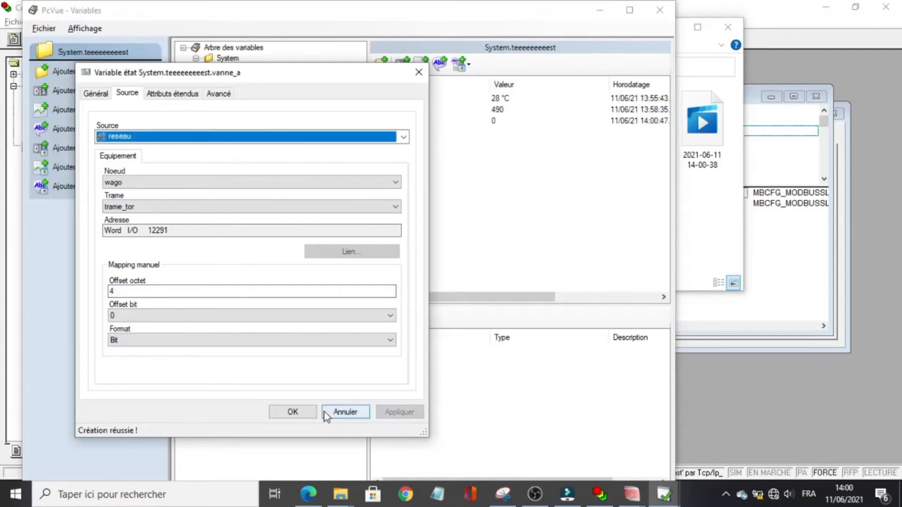
{"action": "left_click", "coordinate": [303, 412]}
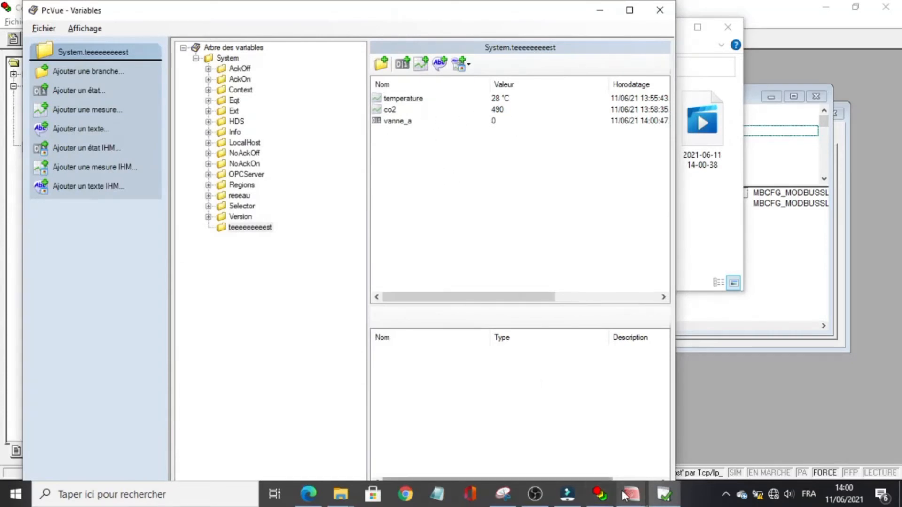
Step: Switch to CoDeSys, force Vanne_A to TRUE in PLC_PRG, then return to the PcVue variables to check vanne_a
{"action": "left_click", "coordinate": [594, 498]}
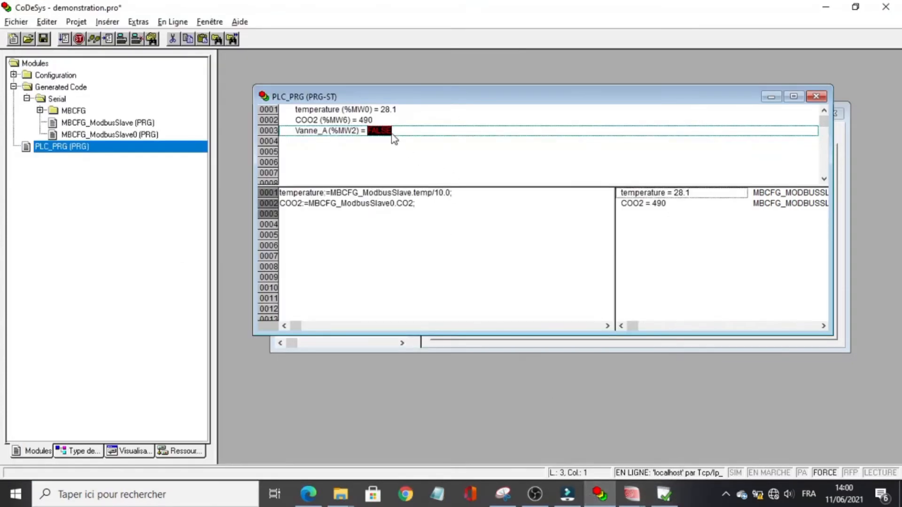
{"action": "double_click", "coordinate": [387, 134]}
{"action": "double_click", "coordinate": [387, 134]}
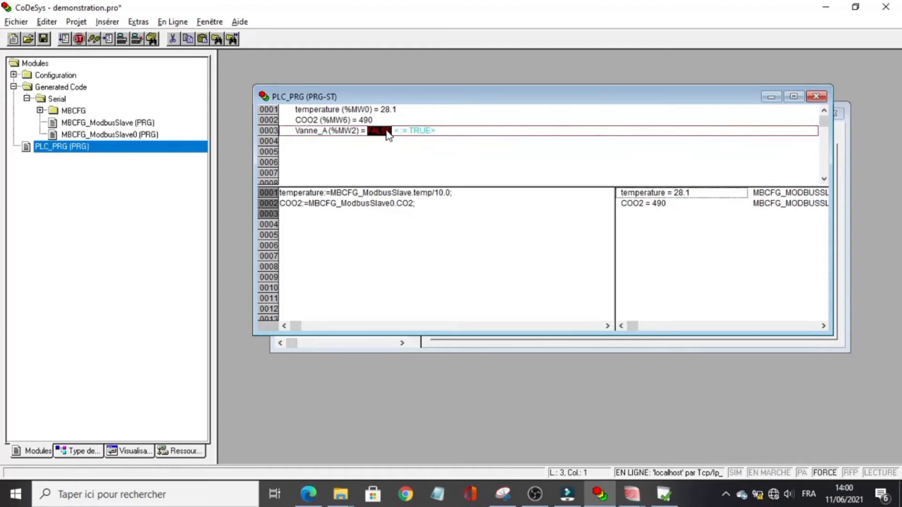
{"action": "left_click", "coordinate": [176, 24]}
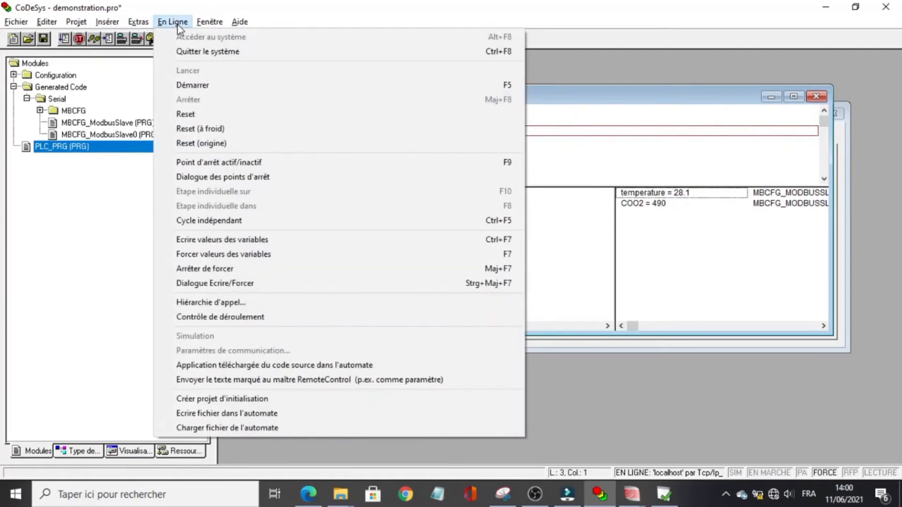
{"action": "left_click", "coordinate": [256, 255]}
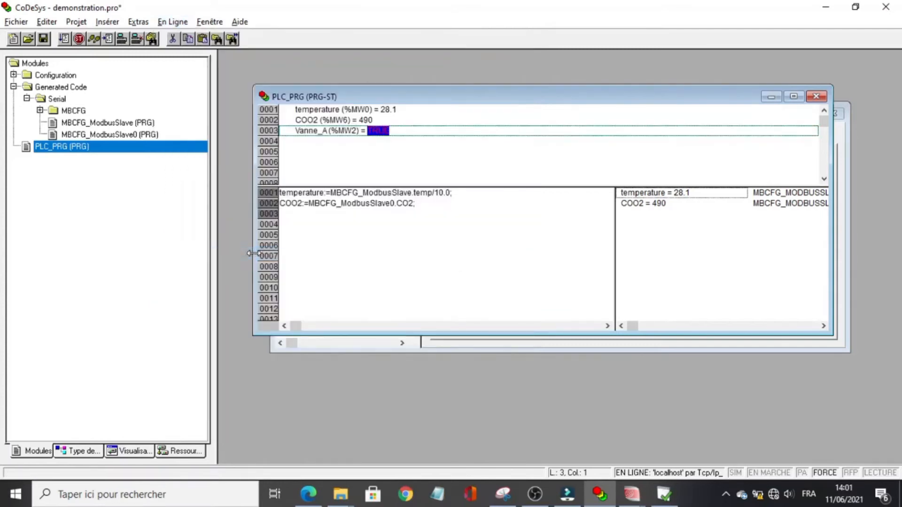
{"action": "left_click", "coordinate": [660, 495]}
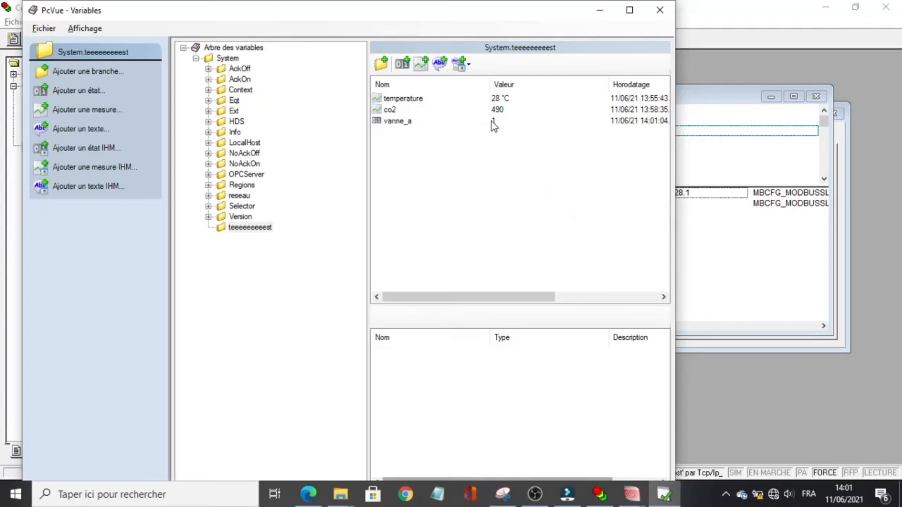
Step: Stop forcing Vanne_A in CoDeSys, then check the vanne_a value in the PcVue variables
{"action": "left_click", "coordinate": [691, 239]}
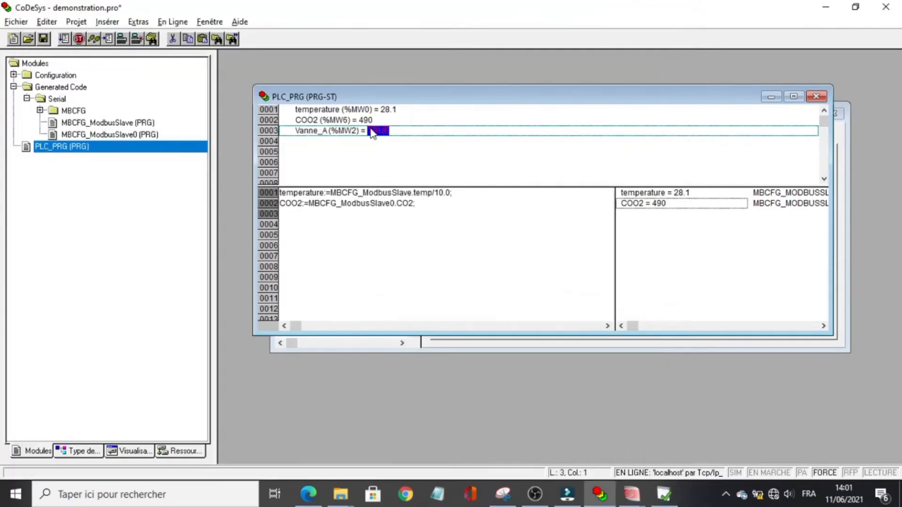
{"action": "double_click", "coordinate": [377, 132]}
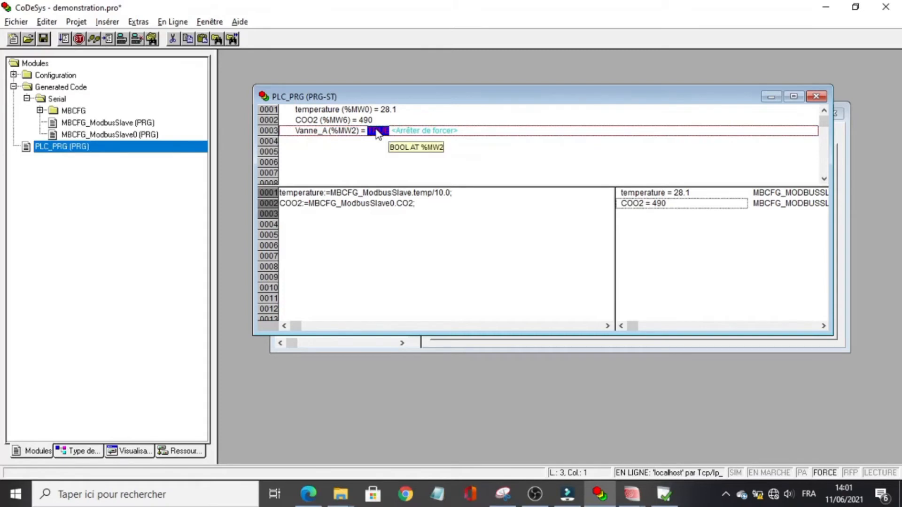
{"action": "key", "text": "F7"}
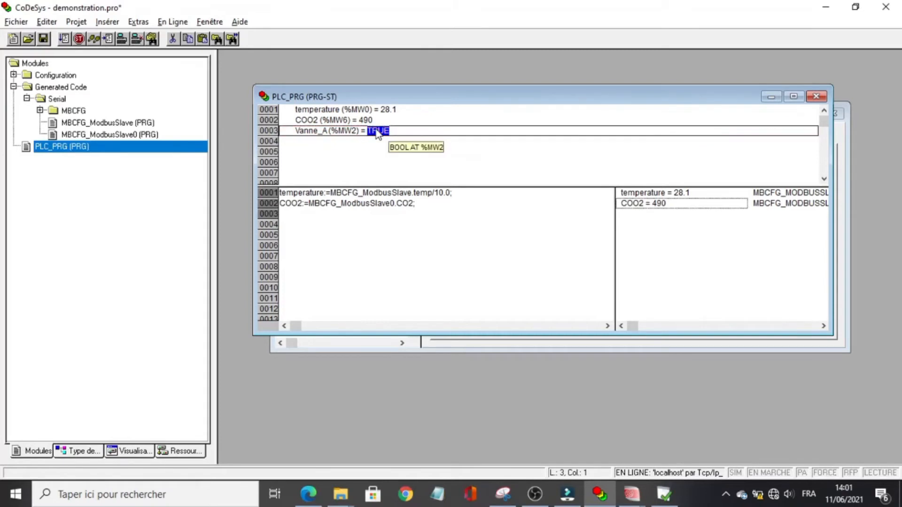
{"action": "left_click", "coordinate": [663, 494]}
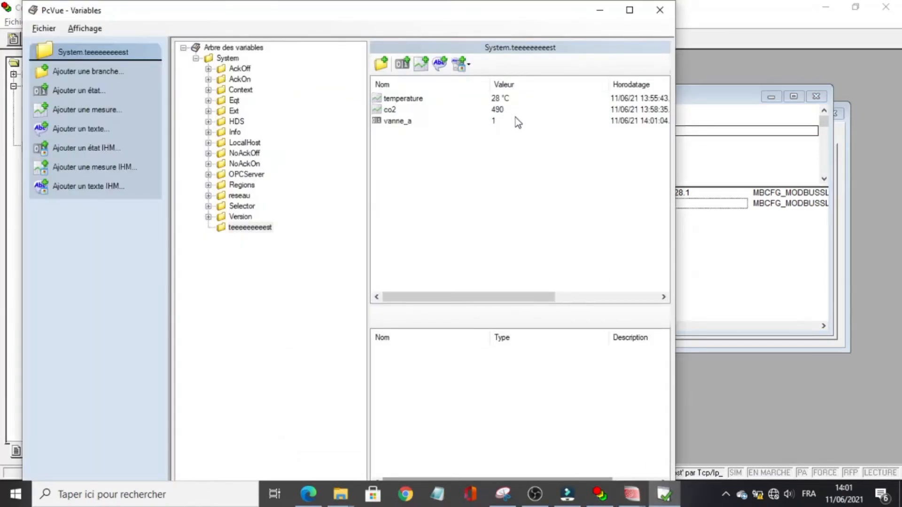
Step: Force Vanne_A to FALSE in the CoDeSys PLC_PRG program and switch back to PcVue
{"action": "left_click", "coordinate": [703, 239]}
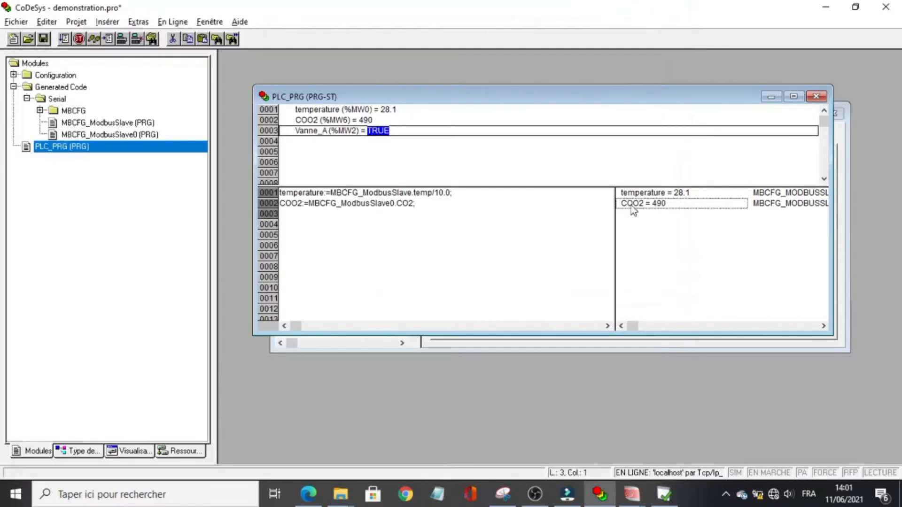
{"action": "double_click", "coordinate": [388, 132]}
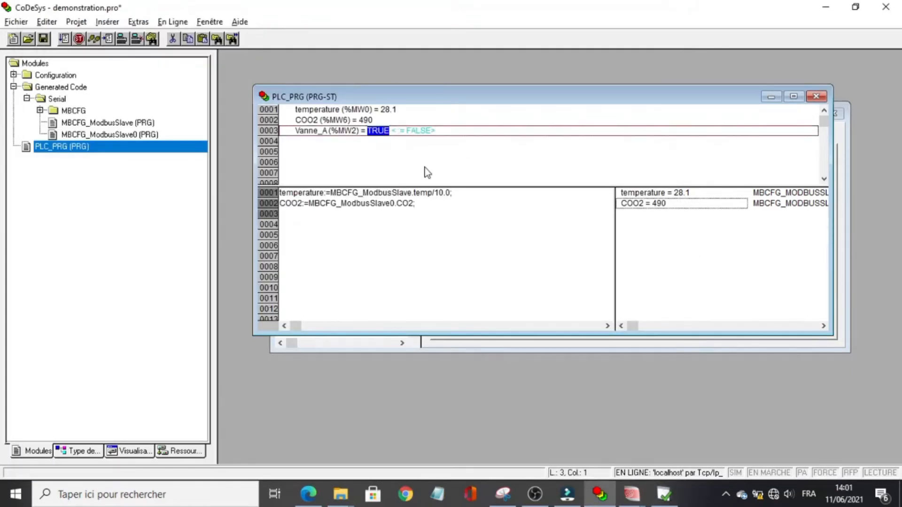
{"action": "key", "text": "F7"}
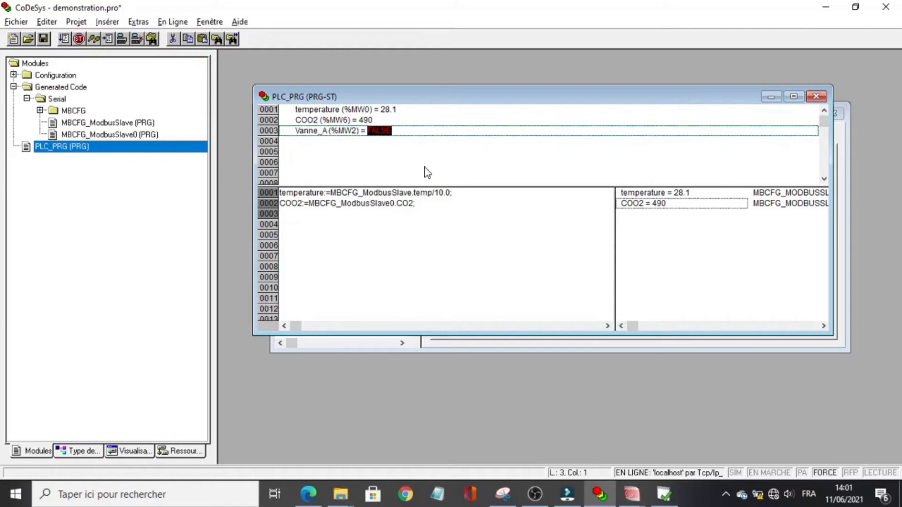
{"action": "left_click", "coordinate": [664, 494]}
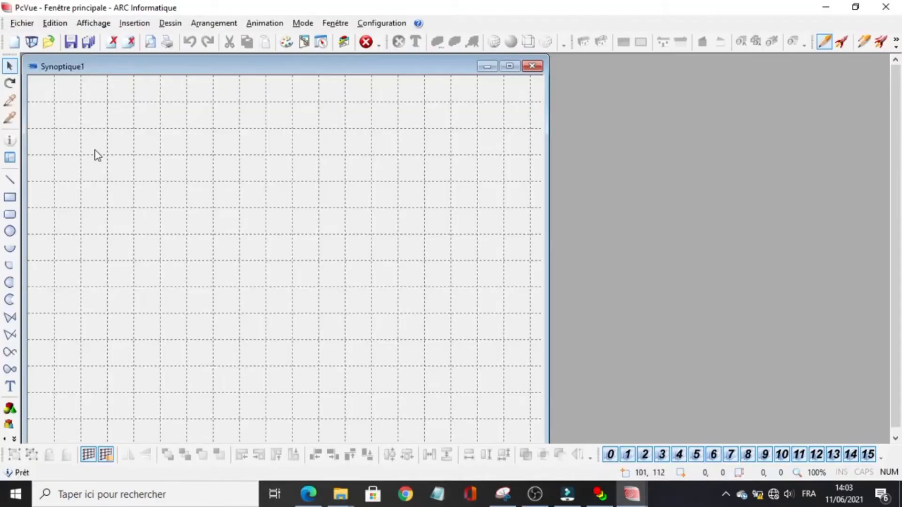
Step: Draw a title rectangle about 193 x 81 near the top of Synoptique1 and place the text "Bievenue a tous" inside it
{"action": "left_click", "coordinate": [12, 197]}
{"action": "left_click_drag", "start_coordinate": [170, 117], "coordinate": [298, 171]}
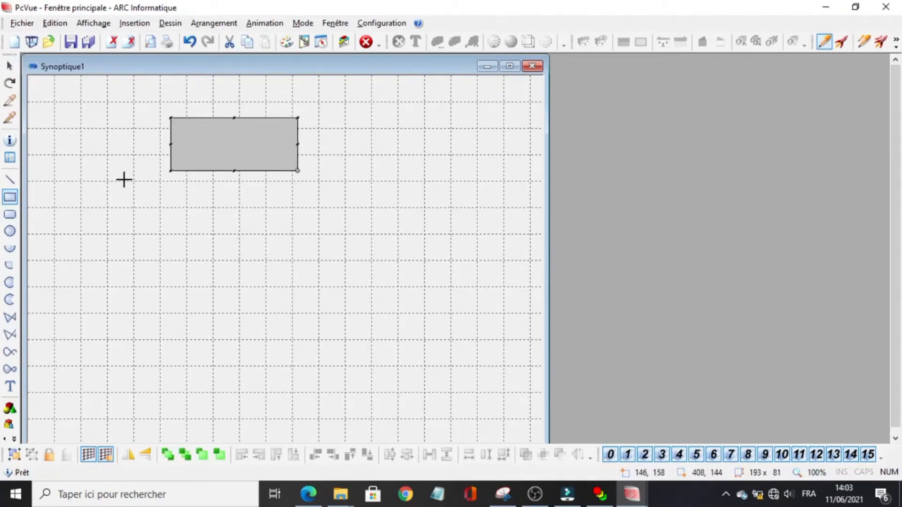
{"action": "left_click", "coordinate": [15, 381]}
{"action": "left_click", "coordinate": [220, 151]}
{"action": "type", "text": "Bievenue a tous"}
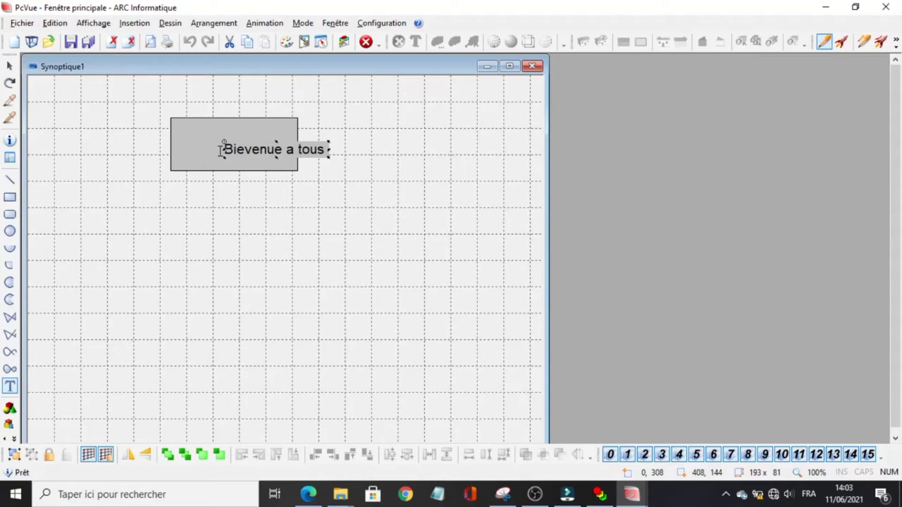
{"action": "key", "text": "Escape"}
{"action": "left_click_drag", "start_coordinate": [308, 155], "coordinate": [266, 147]}
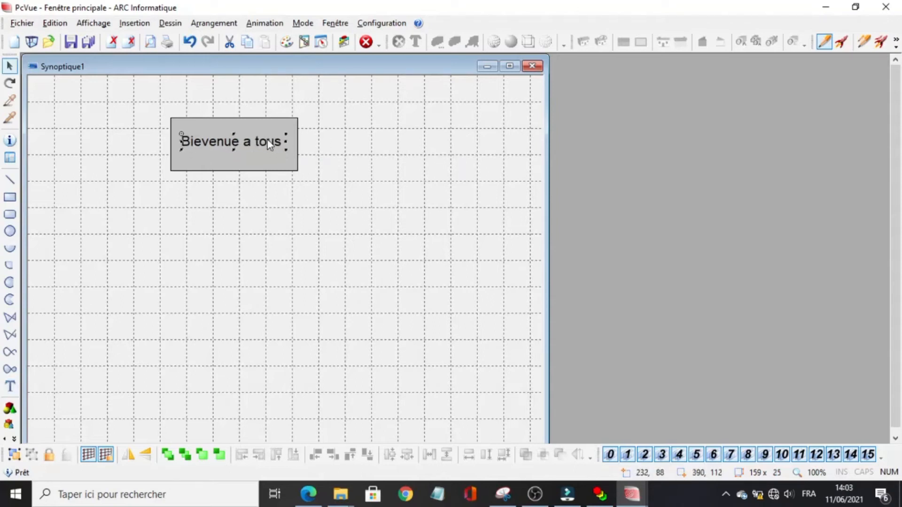
{"action": "left_click", "coordinate": [283, 210]}
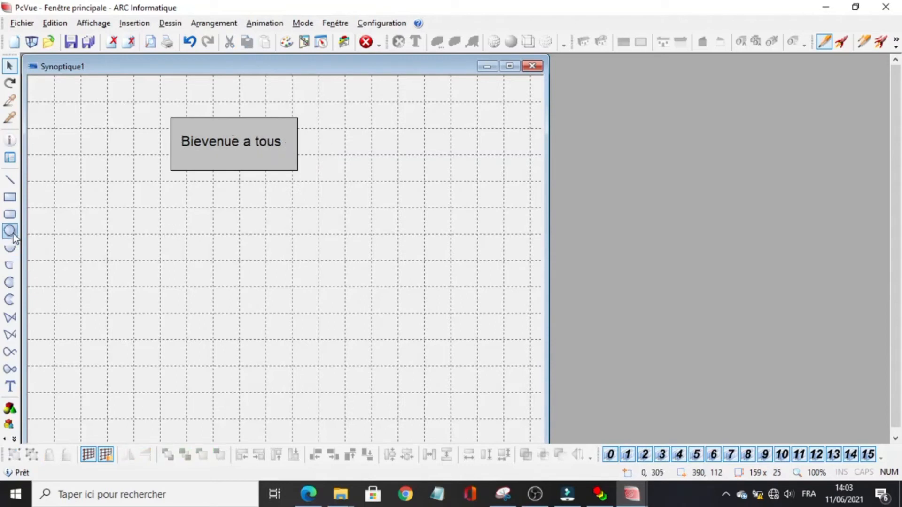
Step: Draw a rectangle about 161 x 57 below the title box and place the text "Vanne A" inside it
{"action": "left_click", "coordinate": [10, 197]}
{"action": "left_click_drag", "start_coordinate": [181, 213], "coordinate": [286, 250]}
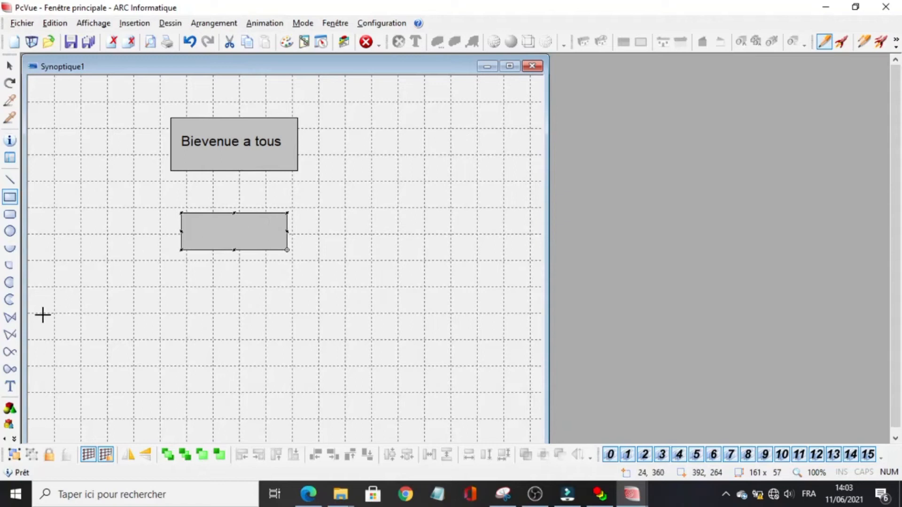
{"action": "left_click", "coordinate": [10, 386]}
{"action": "left_click", "coordinate": [210, 232]}
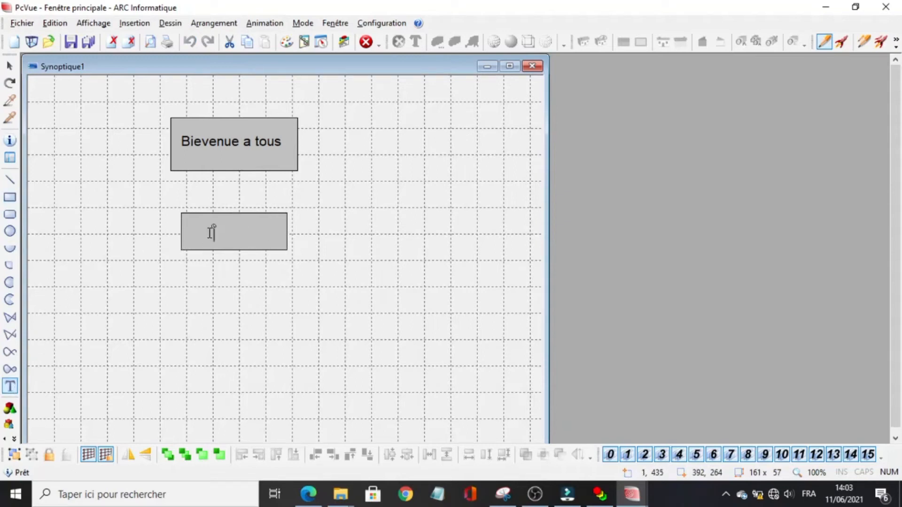
{"action": "type", "text": "Vanne A"}
{"action": "key", "text": "Escape"}
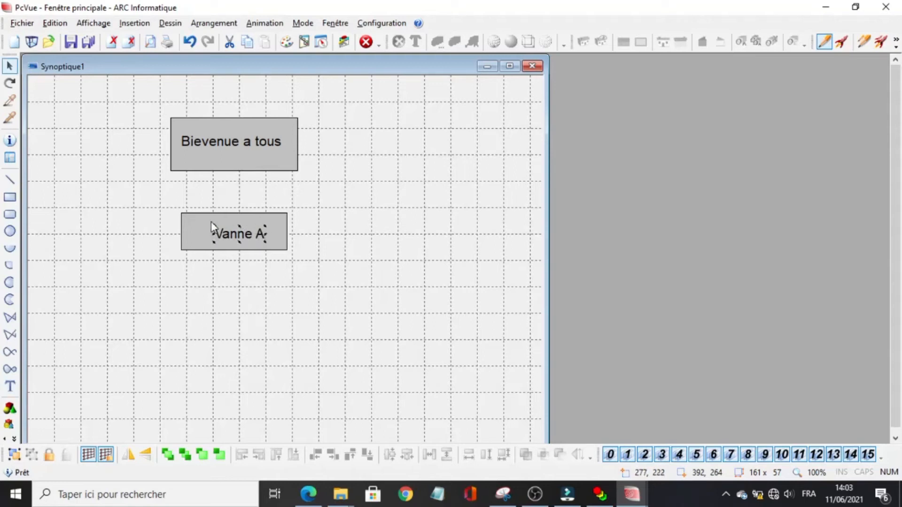
{"action": "left_click_drag", "start_coordinate": [229, 233], "coordinate": [223, 230]}
Step: Duplicate the Vanne A rectangle with its label directly below and change the copy's text to "CO²"
{"action": "left_click", "coordinate": [256, 249]}
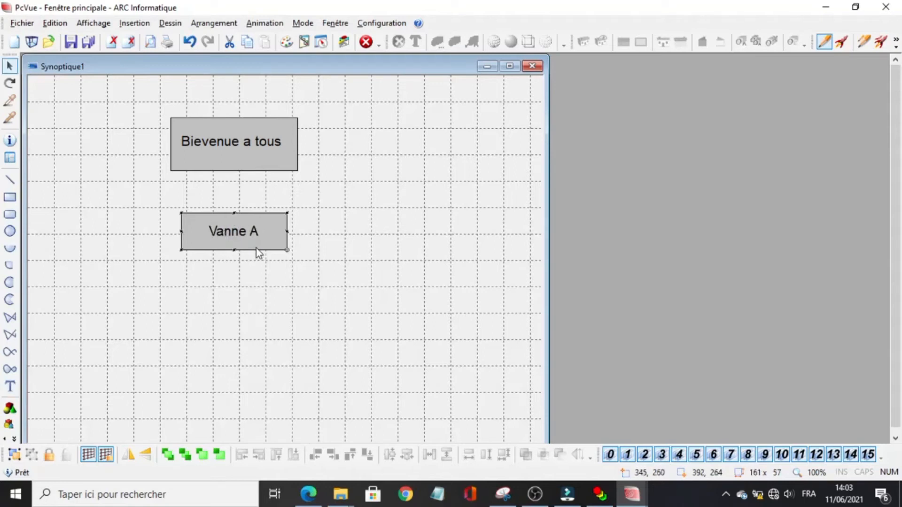
{"action": "left_click", "coordinate": [246, 237], "text": "shift"}
{"action": "key", "text": "ctrl+c"}
{"action": "key", "text": "ctrl+v"}
{"action": "left_click_drag", "start_coordinate": [246, 236], "coordinate": [246, 292]}
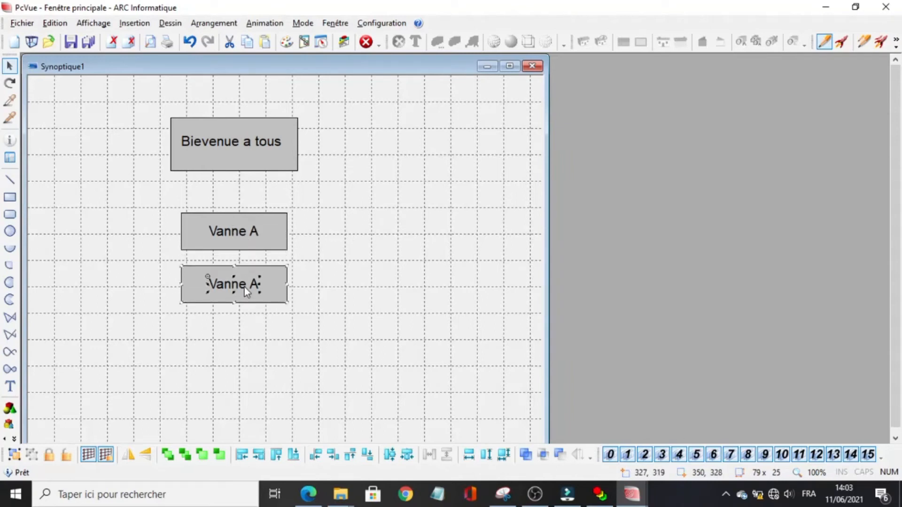
{"action": "left_click", "coordinate": [246, 306]}
{"action": "double_click", "coordinate": [243, 288]}
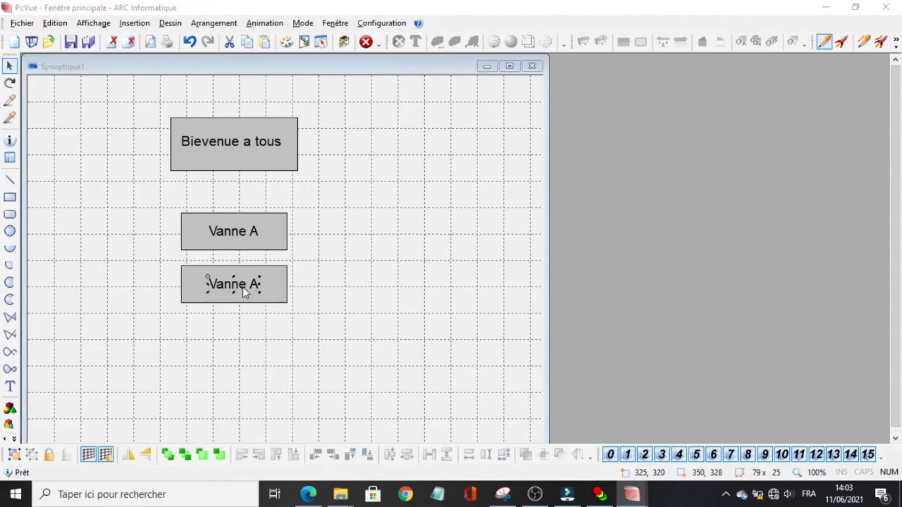
{"action": "key", "text": "BackSpace"}
{"action": "type", "text": "CO²"}
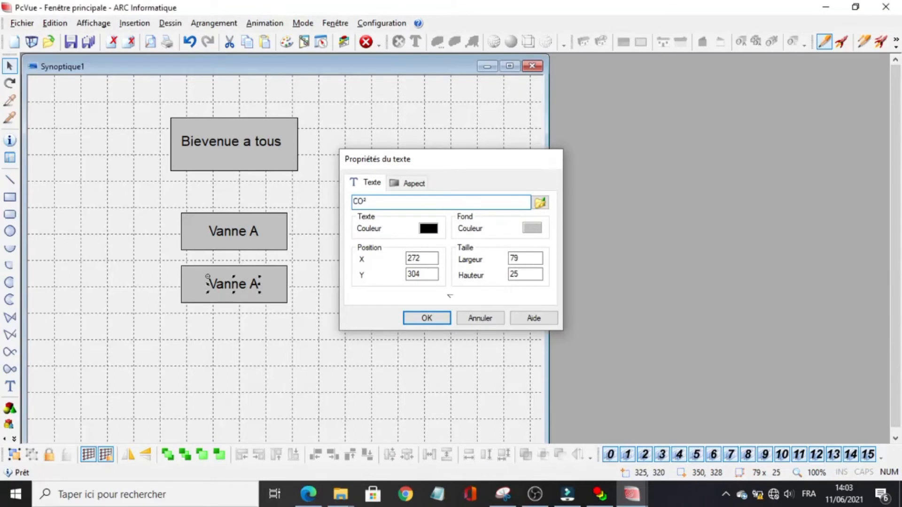
{"action": "key", "text": "Return"}
{"action": "left_click", "coordinate": [336, 338]}
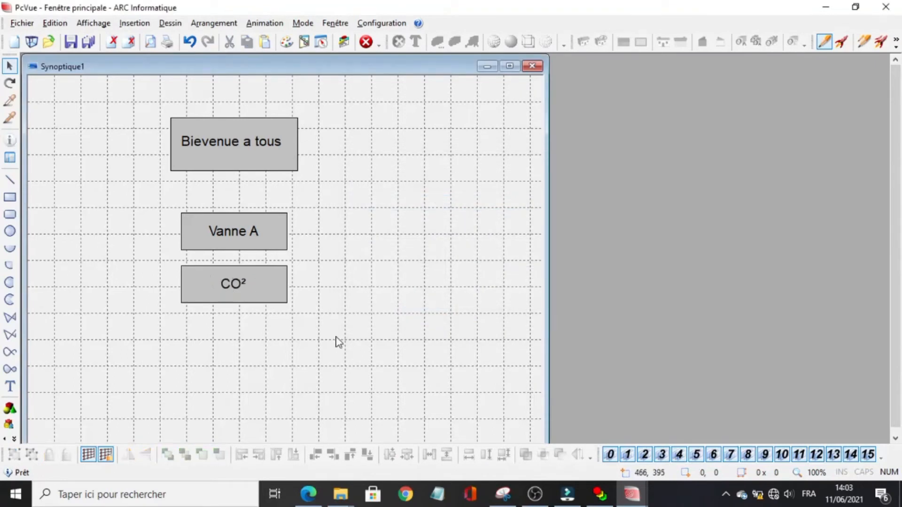
Step: Place another copy of the Vanne A box below CO², change its text to "Temperature" and shift the label within the box
{"action": "left_click", "coordinate": [233, 231]}
{"action": "left_click_drag", "start_coordinate": [233, 234], "coordinate": [236, 336]}
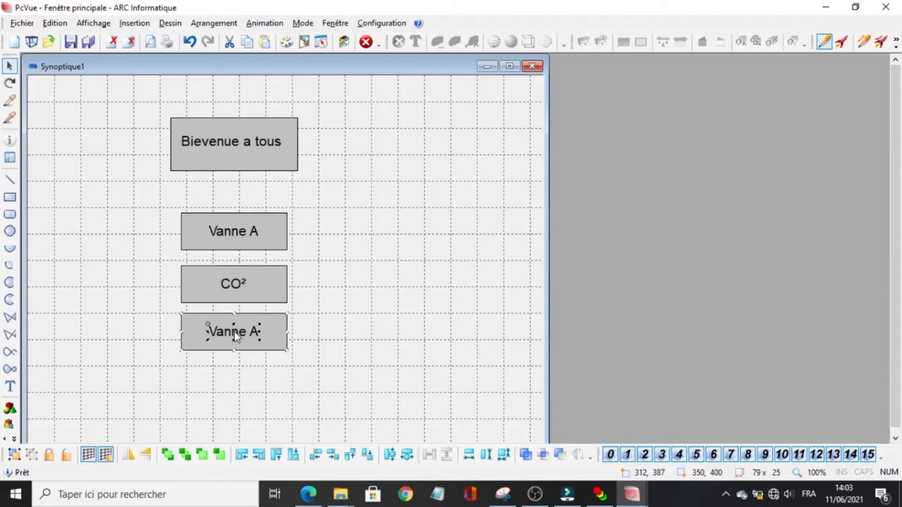
{"action": "double_click", "coordinate": [238, 336]}
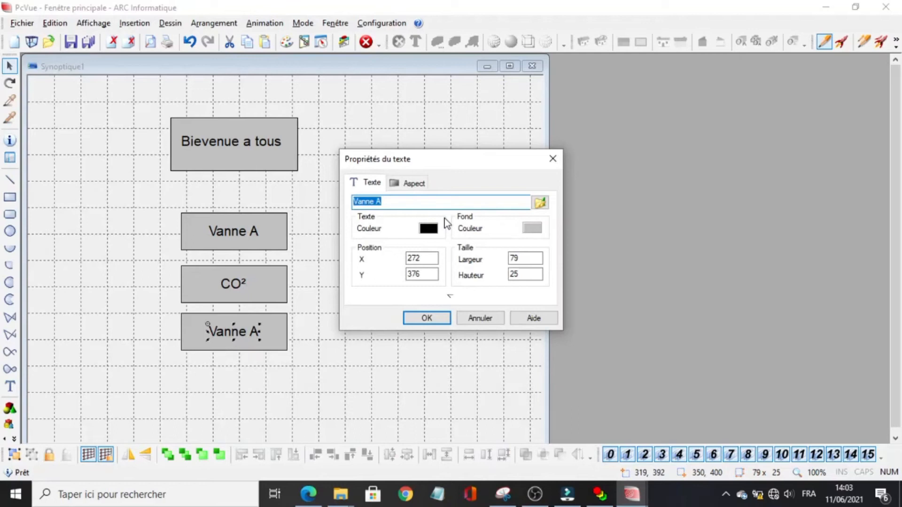
{"action": "type", "text": "ture"}
{"action": "key", "text": "Return"}
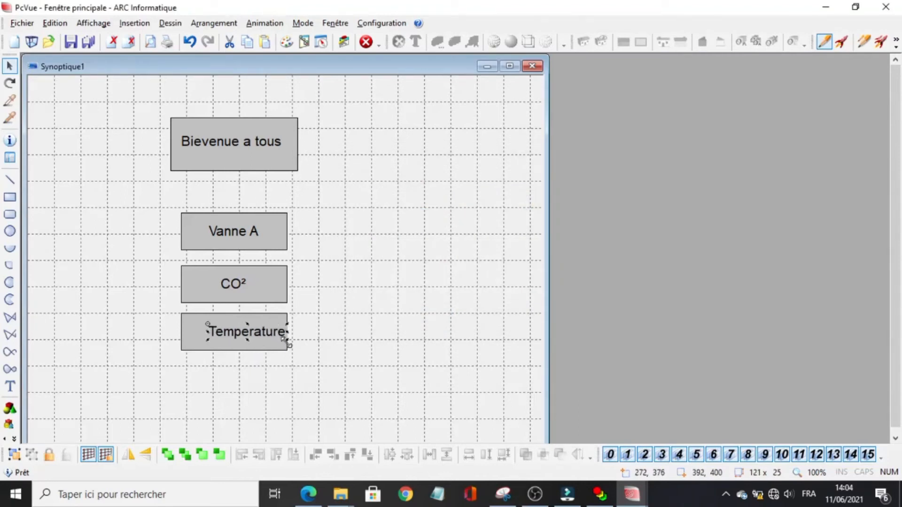
{"action": "left_click_drag", "start_coordinate": [266, 336], "coordinate": [255, 332]}
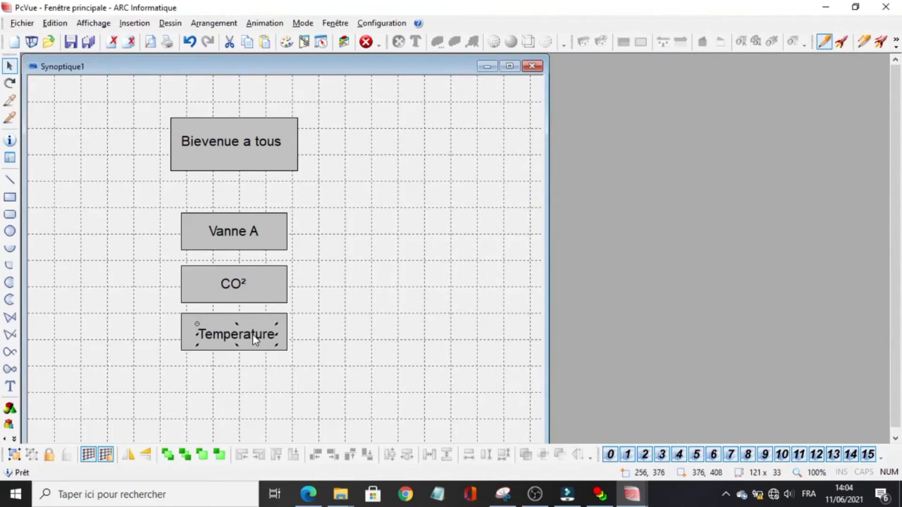
{"action": "left_click", "coordinate": [325, 346]}
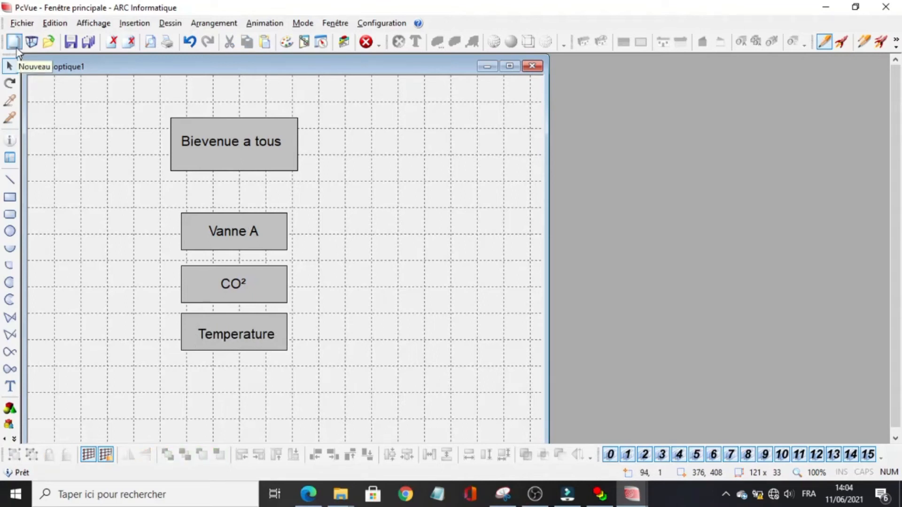
Step: Save the synoptic in the Local library under the name "Acuue"
{"action": "left_click", "coordinate": [22, 24]}
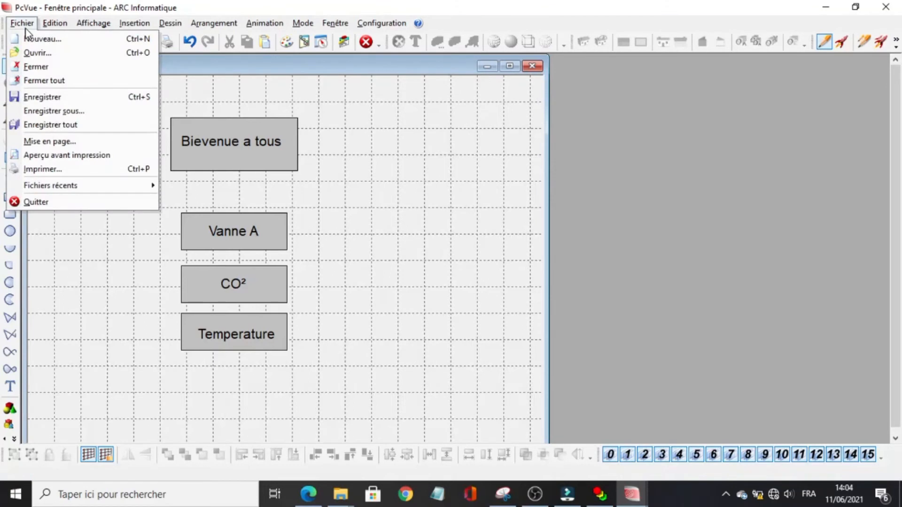
{"action": "left_click", "coordinate": [65, 99]}
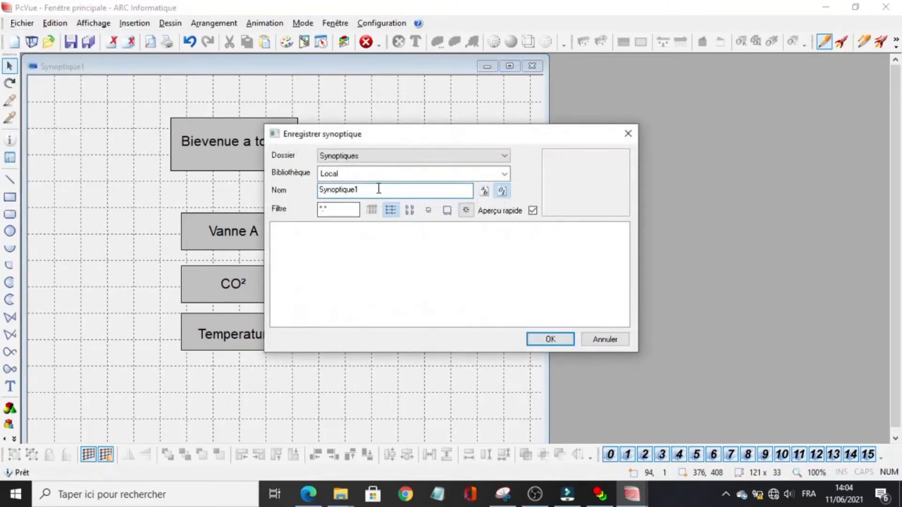
{"action": "left_click_drag", "start_coordinate": [379, 189], "coordinate": [320, 187]}
{"action": "type", "text": "Acuue"}
{"action": "key", "text": "Return"}
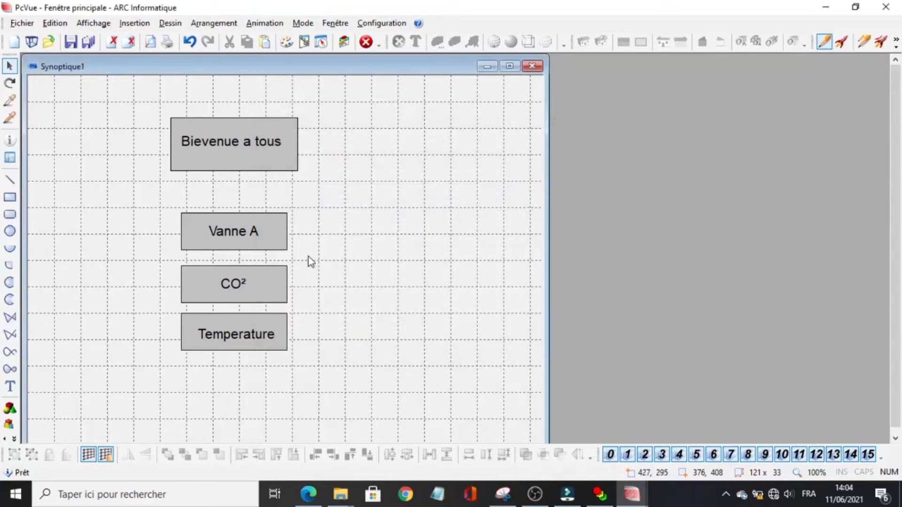
Step: Create a new synoptic, move its window clear of the first one's boxes and place the text "xxxxx" in it
{"action": "left_click", "coordinate": [10, 42]}
{"action": "mouse_move", "coordinate": [284, 70]}
{"action": "left_mouse_down"}
{"action": "mouse_move", "coordinate": [317, 92]}
{"action": "mouse_move", "coordinate": [362, 97]}
{"action": "mouse_move", "coordinate": [568, 96]}
{"action": "left_mouse_up"}
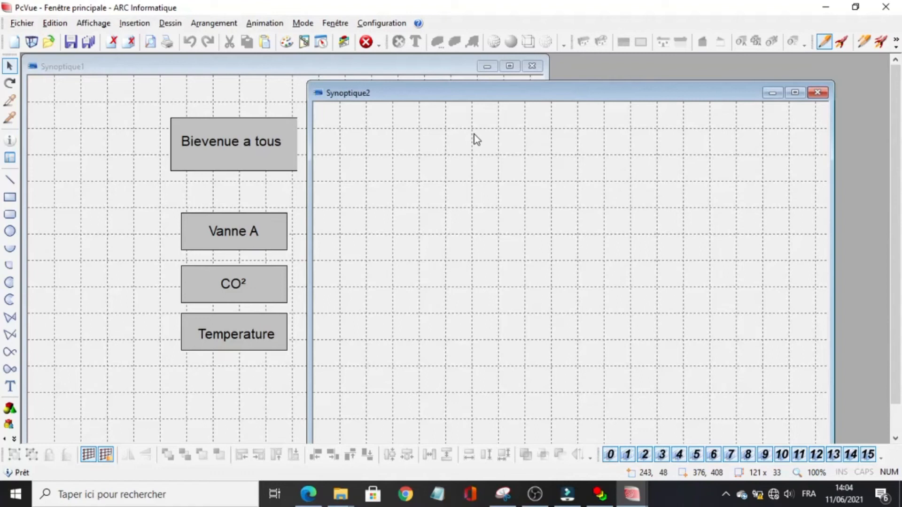
{"action": "left_click", "coordinate": [10, 386]}
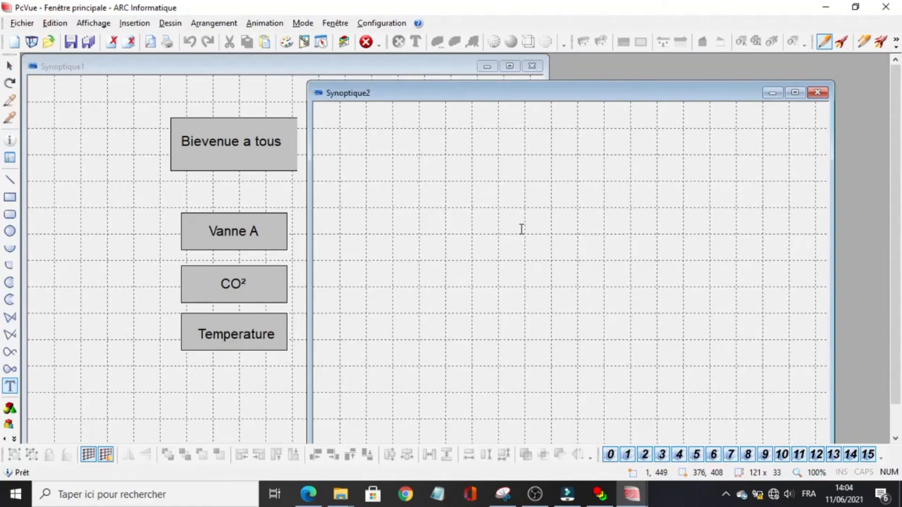
{"action": "left_click", "coordinate": [504, 193]}
{"action": "type", "text": "xxxxx"}
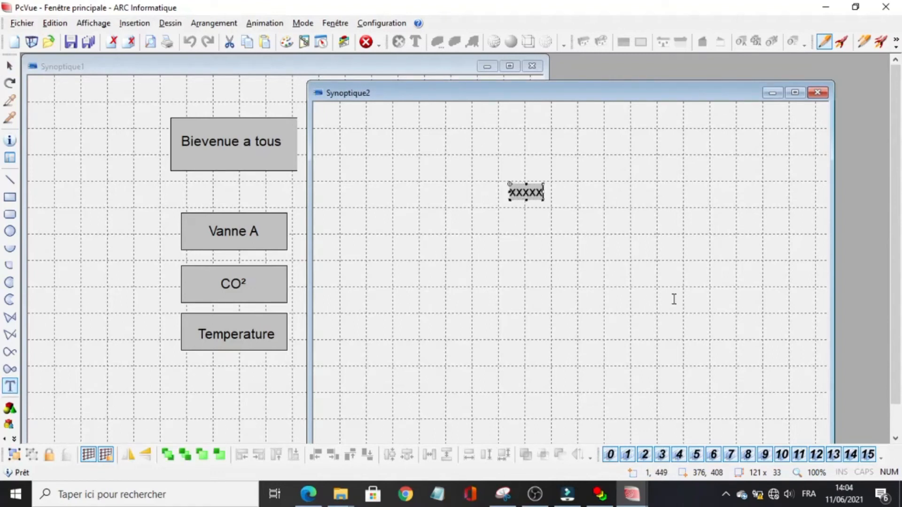
{"action": "key", "text": "Escape"}
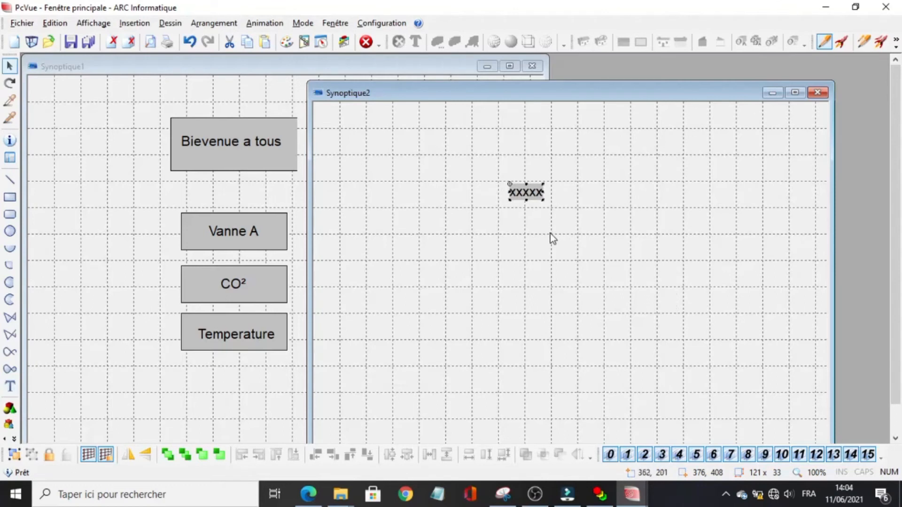
Step: Add a text measurement animation to "xxxxx" that displays the variable System.teeeeeeeeest.temperature
{"action": "left_click", "coordinate": [266, 24]}
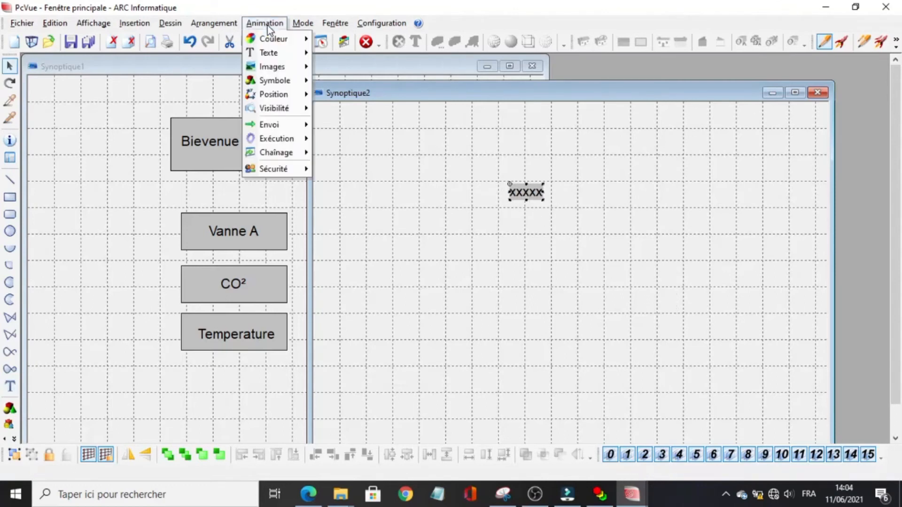
{"action": "mouse_move", "coordinate": [278, 53]}
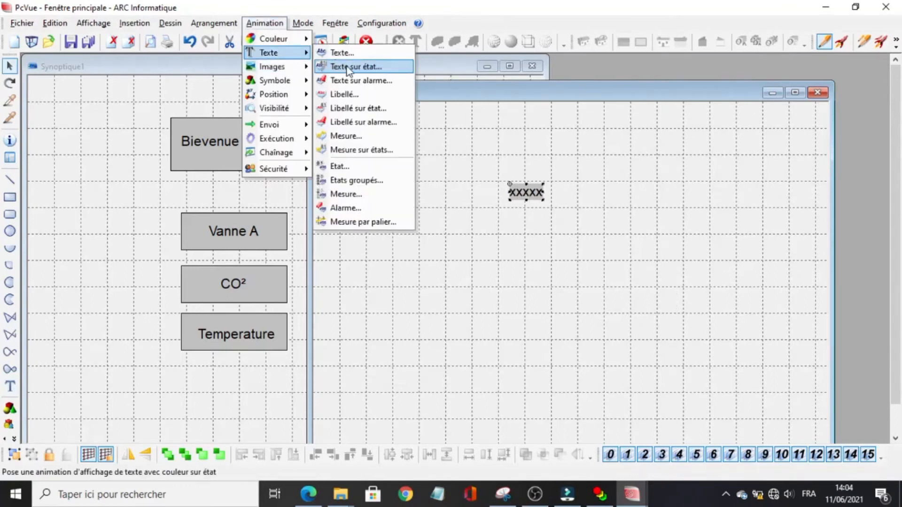
{"action": "left_click", "coordinate": [369, 137]}
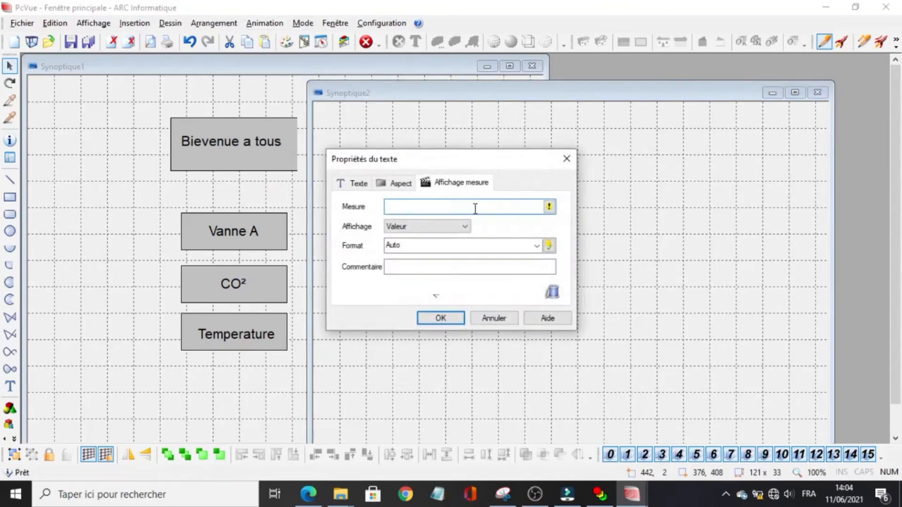
{"action": "left_click", "coordinate": [549, 208]}
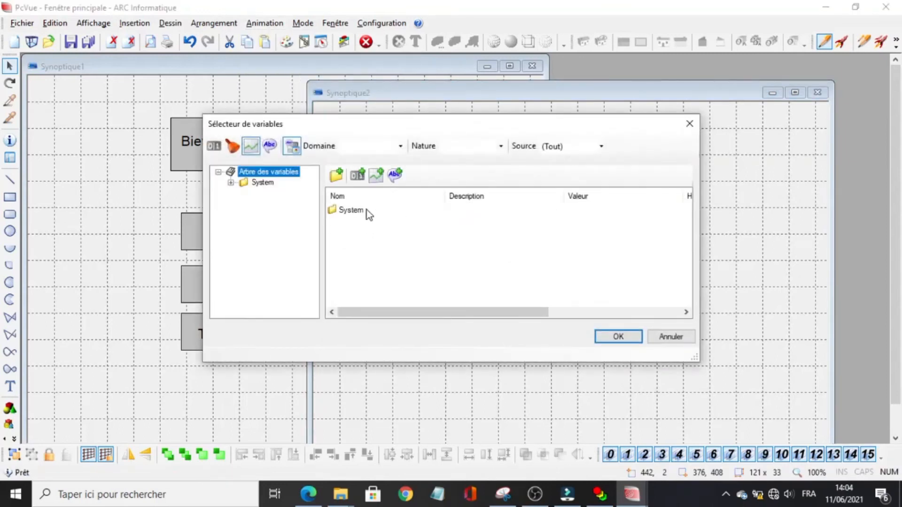
{"action": "double_click", "coordinate": [272, 185]}
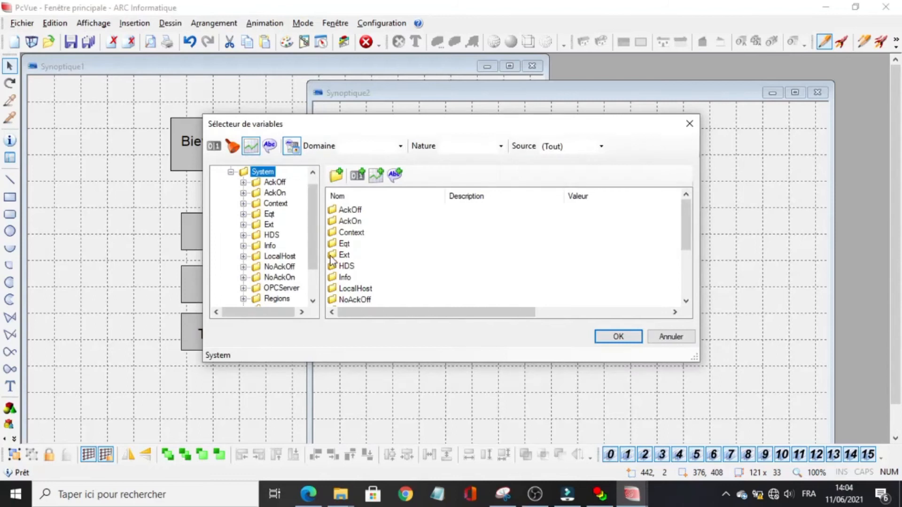
{"action": "left_click_drag", "start_coordinate": [314, 263], "coordinate": [316, 282]}
{"action": "left_click", "coordinate": [284, 288]}
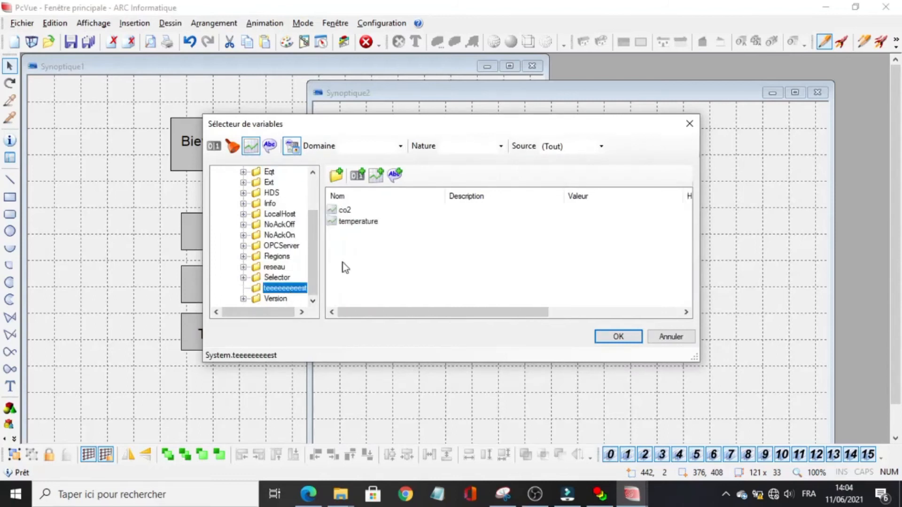
{"action": "double_click", "coordinate": [356, 221]}
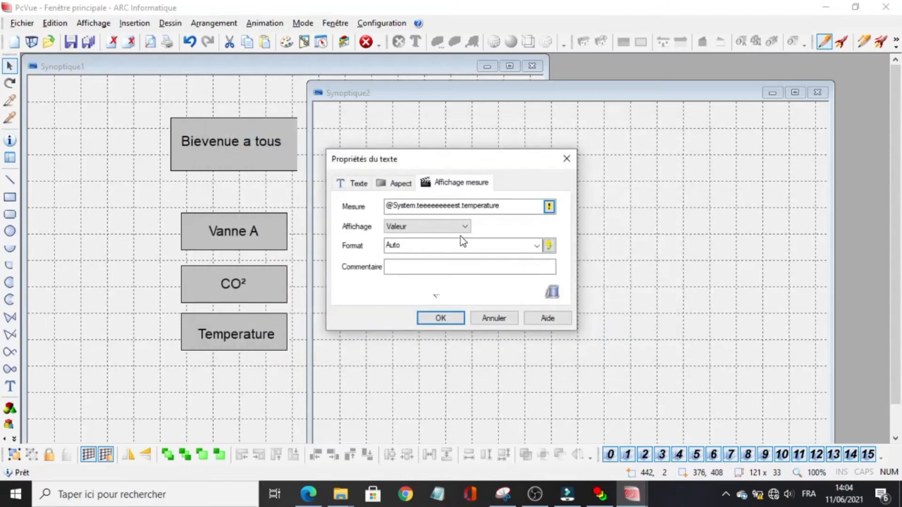
{"action": "left_click", "coordinate": [463, 227]}
{"action": "left_click", "coordinate": [450, 236]}
{"action": "left_click", "coordinate": [455, 321]}
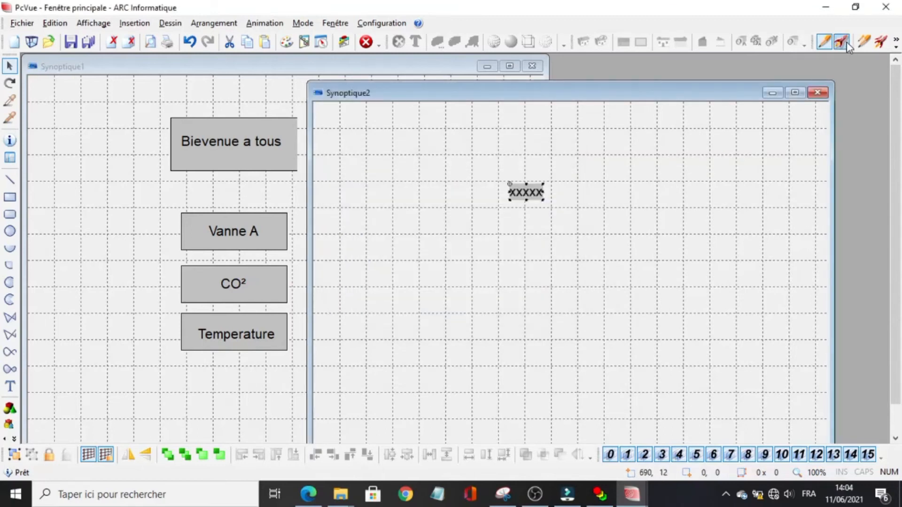
Step: Test the temperature text in run mode, return to editing, move it higher and enlarge it to about 92 x 29
{"action": "left_click", "coordinate": [844, 44]}
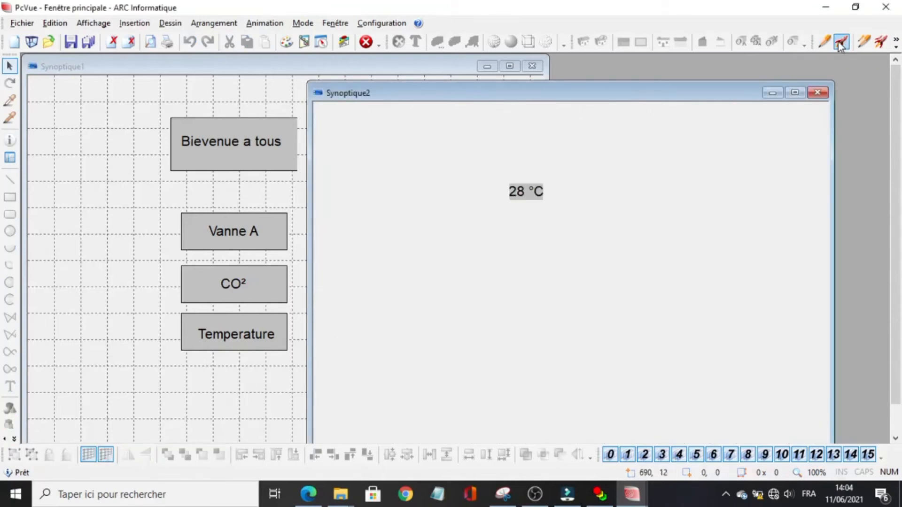
{"action": "left_click", "coordinate": [826, 42]}
{"action": "left_click_drag", "start_coordinate": [505, 202], "coordinate": [503, 161]}
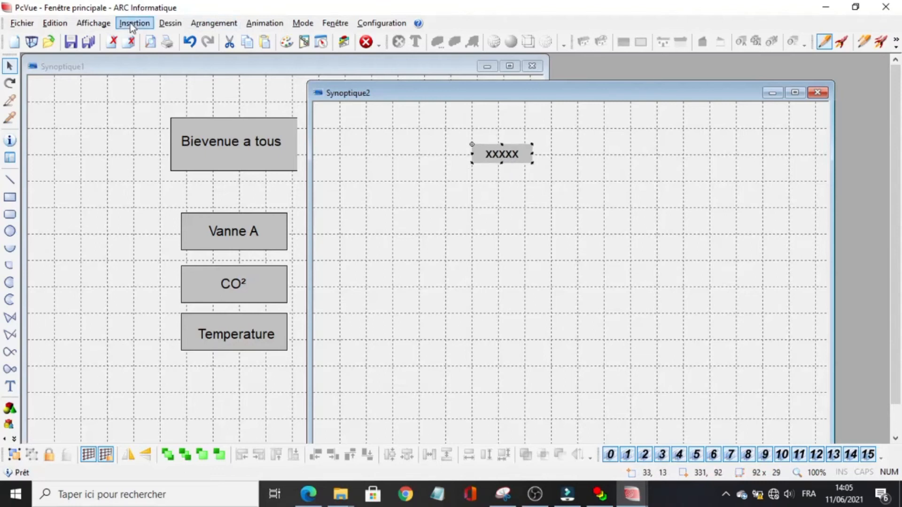
{"action": "left_click", "coordinate": [415, 227]}
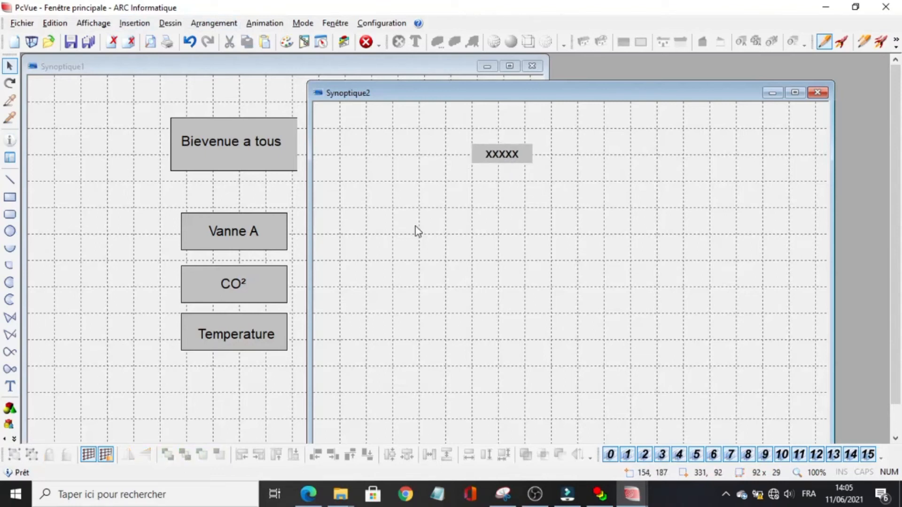
Step: Insert a trend curve in the second synoptic and assign the temperature variable to curve 1
{"action": "left_click", "coordinate": [134, 22]}
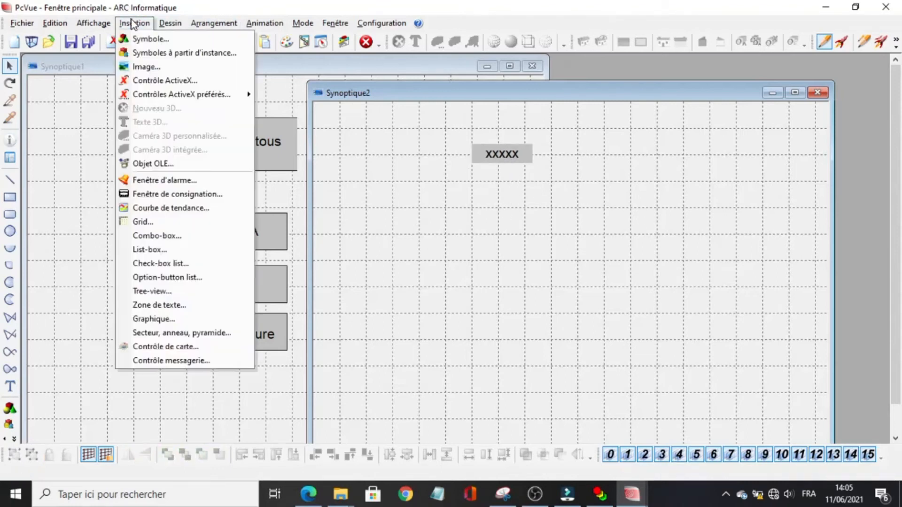
{"action": "left_click", "coordinate": [167, 207]}
{"action": "left_click", "coordinate": [165, 201]}
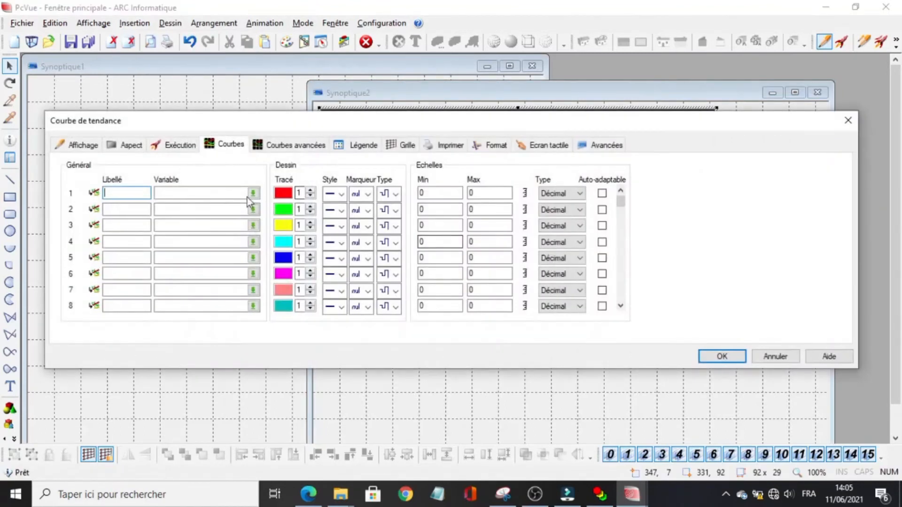
{"action": "left_click", "coordinate": [253, 193]}
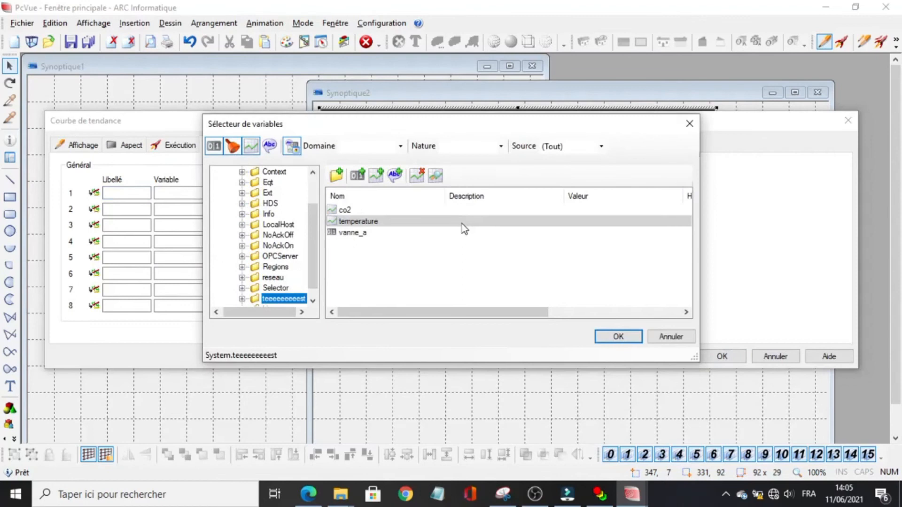
{"action": "double_click", "coordinate": [462, 222]}
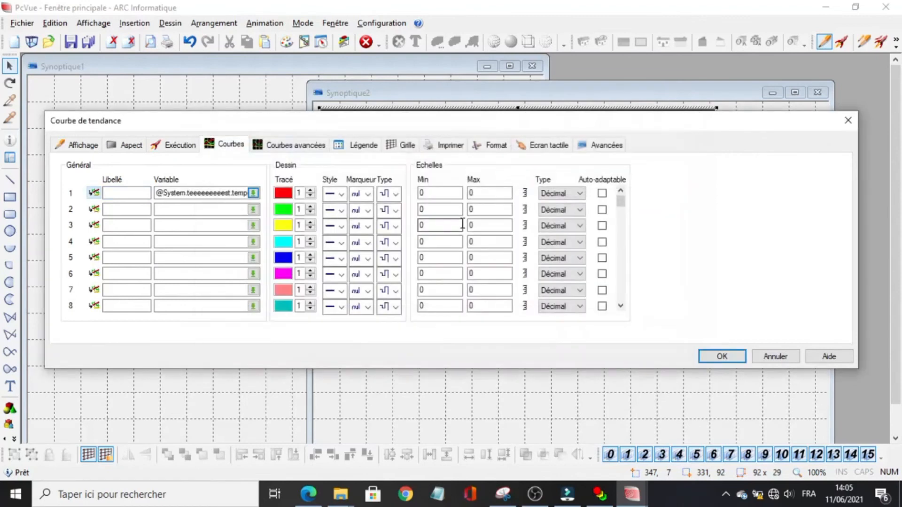
Step: Set the trend's displayable and displayed durations to 1 minute, its start mode to Historique, and enable small scales on the vertical axis
{"action": "left_click", "coordinate": [89, 144]}
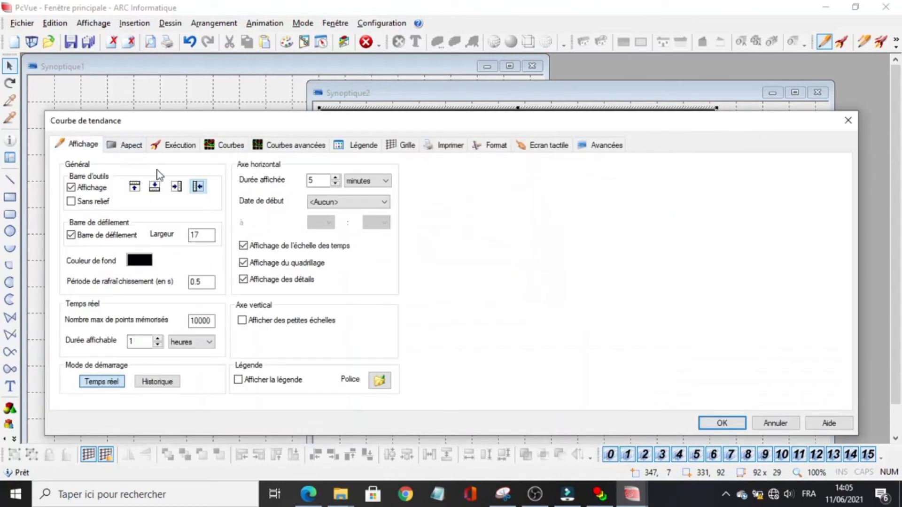
{"action": "left_click", "coordinate": [171, 344]}
{"action": "left_click", "coordinate": [183, 360]}
{"action": "left_click", "coordinate": [158, 382]}
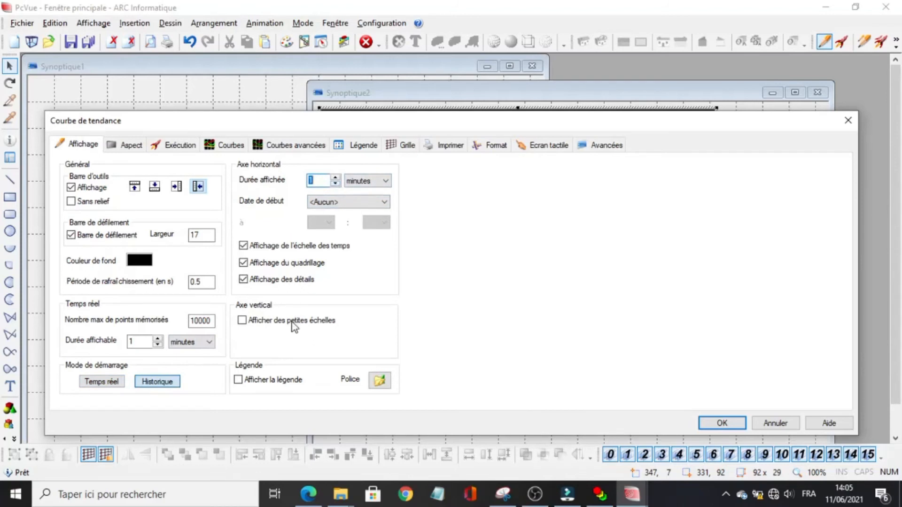
{"action": "left_click", "coordinate": [269, 321]}
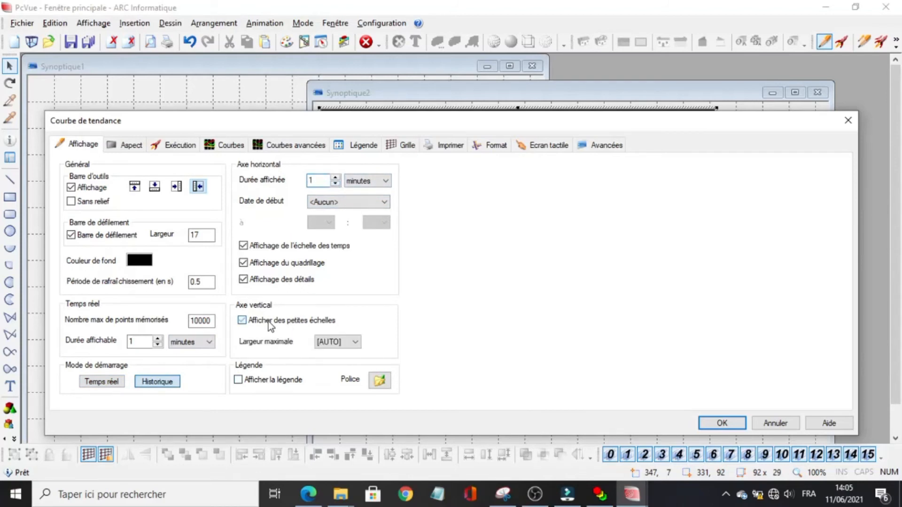
{"action": "left_click", "coordinate": [719, 424]}
Step: Move the trend below the temperature text and start its real-time plotting in run mode
{"action": "left_click_drag", "start_coordinate": [607, 218], "coordinate": [634, 295]}
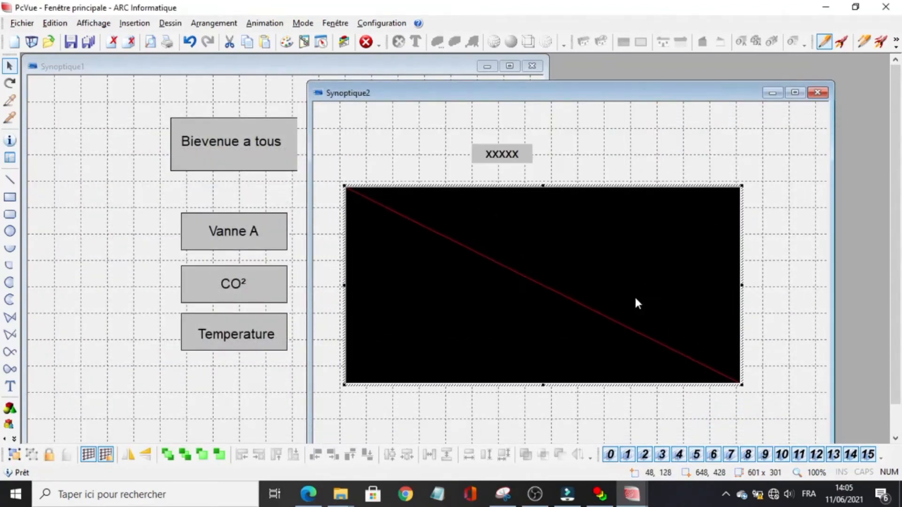
{"action": "left_click", "coordinate": [842, 43]}
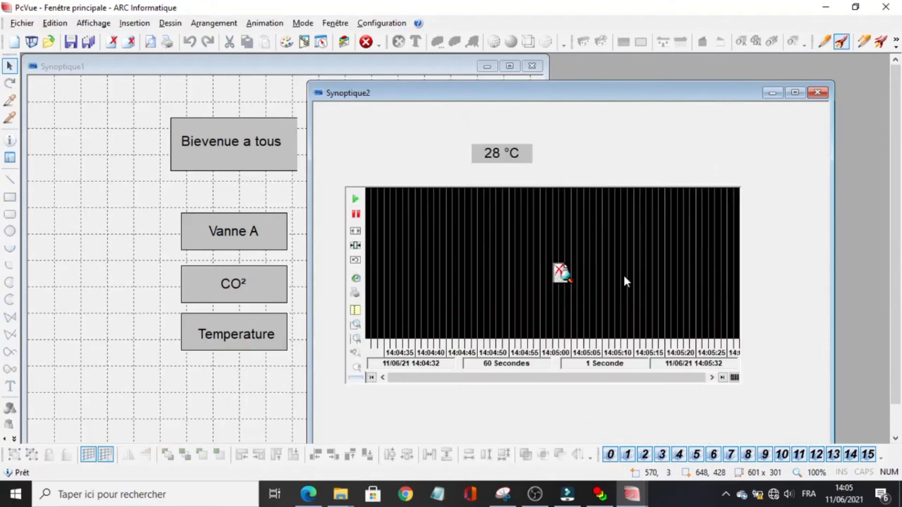
{"action": "left_click", "coordinate": [355, 200]}
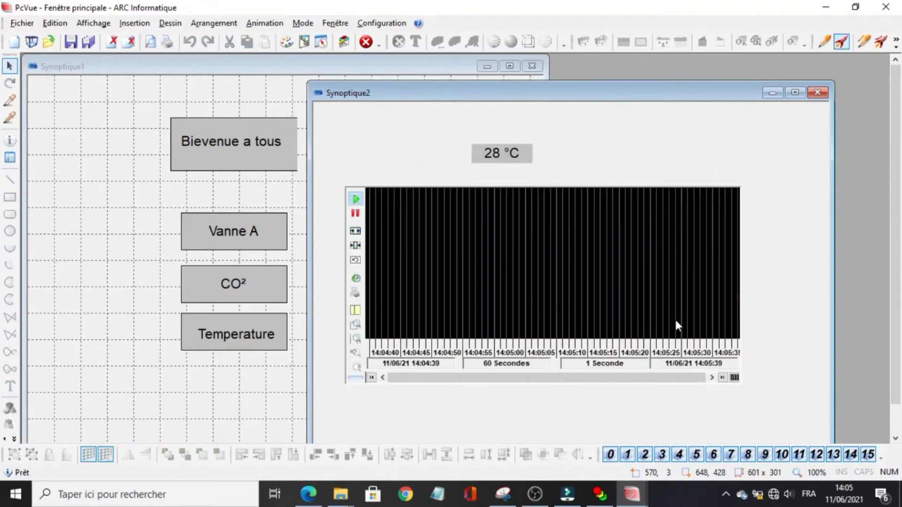
Step: Show the vertical scale of the temperature curve in the running trend
{"action": "left_click", "coordinate": [734, 378]}
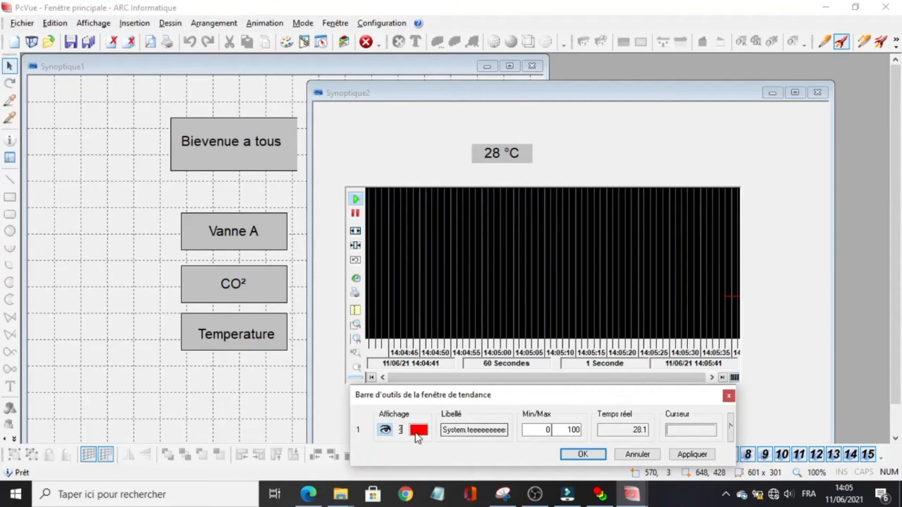
{"action": "left_click", "coordinate": [401, 433]}
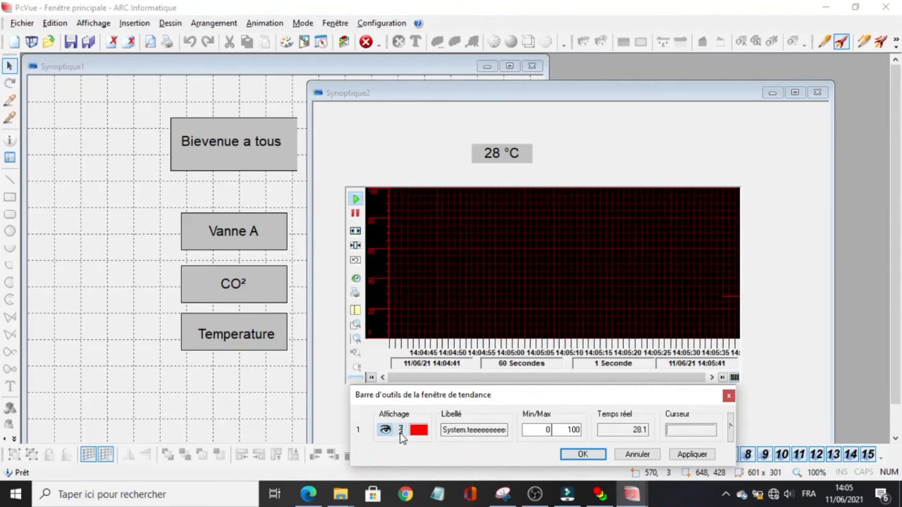
{"action": "left_click", "coordinate": [586, 453]}
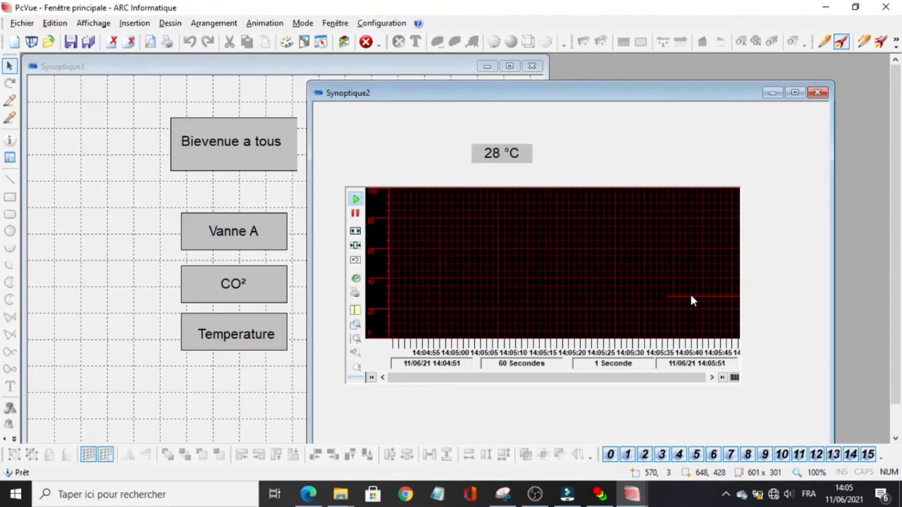
Step: Switch to CoDeSys and force the temperature variable in PLC_PRG to 40
{"action": "left_click", "coordinate": [599, 494]}
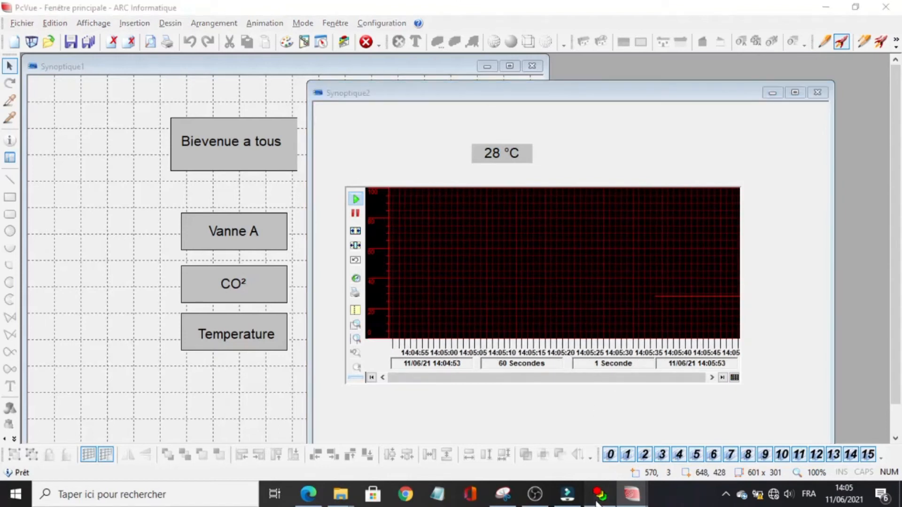
{"action": "double_click", "coordinate": [384, 112]}
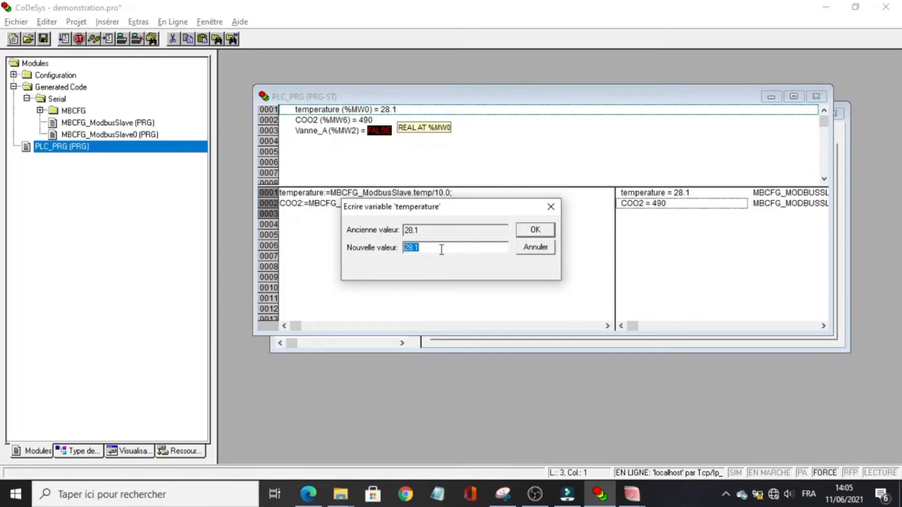
{"action": "type", "text": "40"}
{"action": "left_click", "coordinate": [534, 230]}
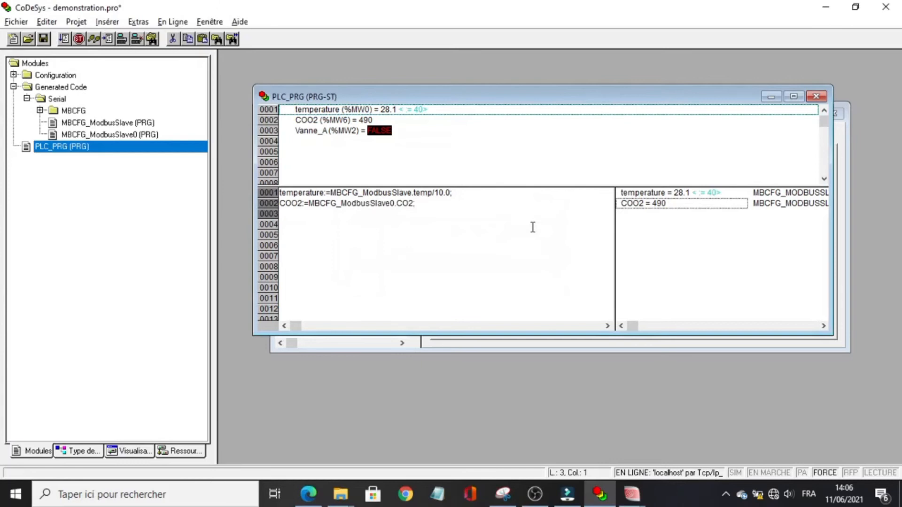
{"action": "left_click", "coordinate": [172, 22]}
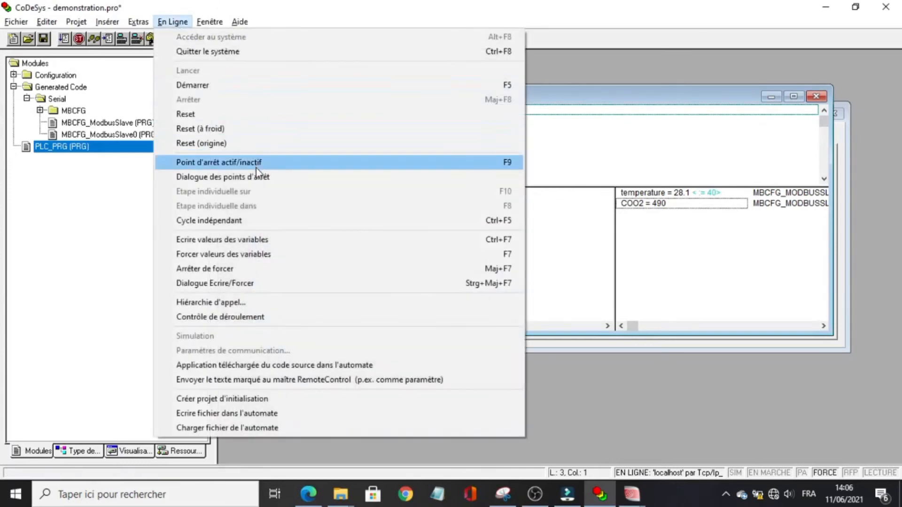
{"action": "left_click", "coordinate": [259, 254]}
Step: Check in PcVue how the temperature text and trend respond to the forced value, and return to CoDeSys
{"action": "mouse_move", "coordinate": [631, 494]}
{"action": "left_click", "coordinate": [695, 437]}
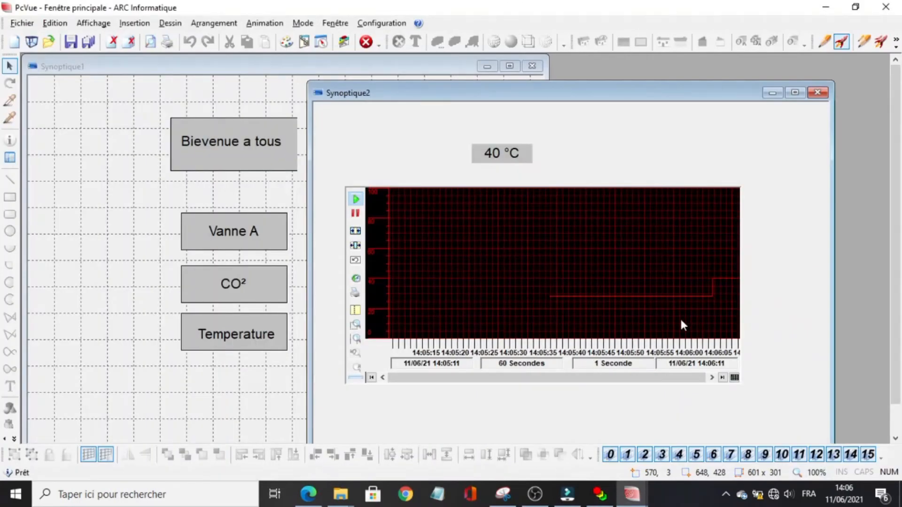
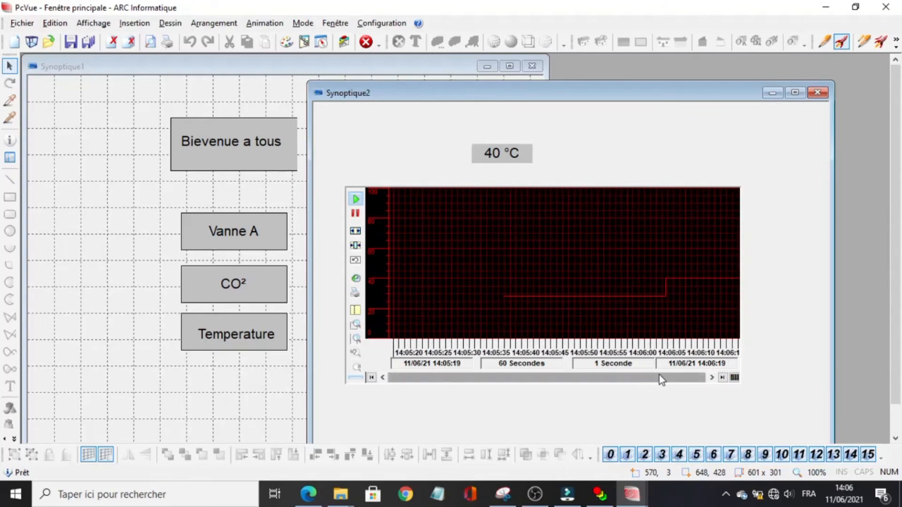
{"action": "key", "text": "alt+Tab"}
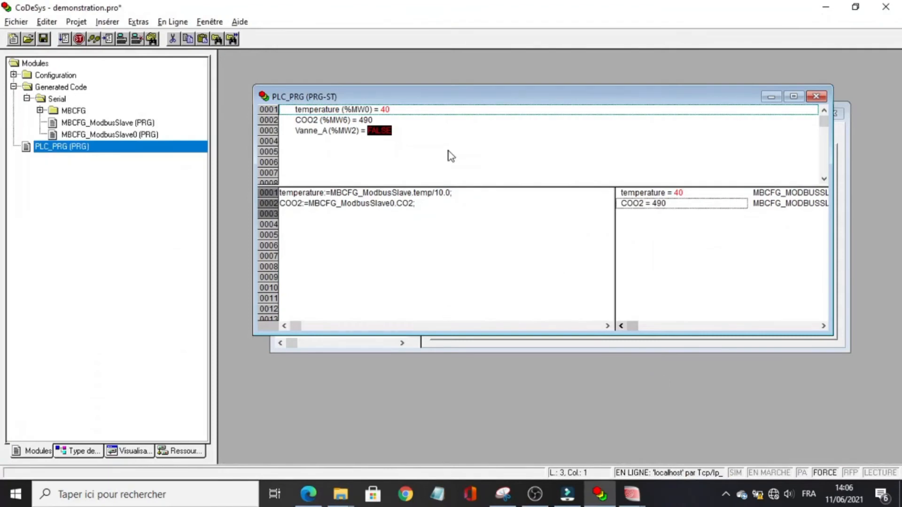
Step: Stop forcing the temperature variable in PLC_PRG and switch to PcVue to check the temperature text and trend
{"action": "double_click", "coordinate": [389, 109]}
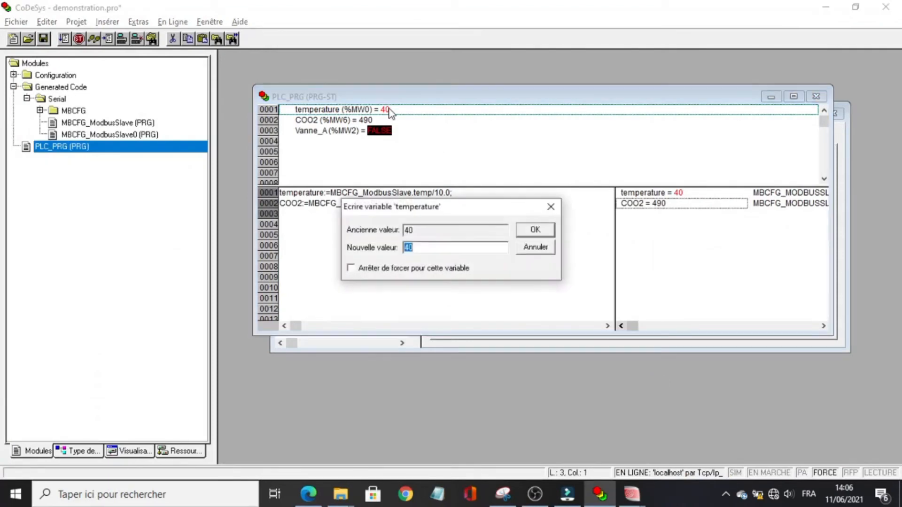
{"action": "left_click", "coordinate": [428, 274]}
{"action": "left_click", "coordinate": [522, 231]}
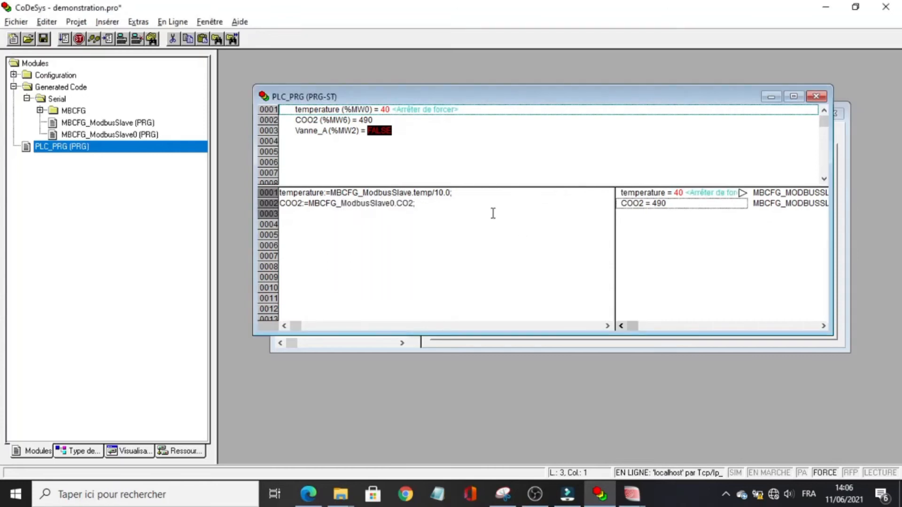
{"action": "left_click", "coordinate": [171, 22]}
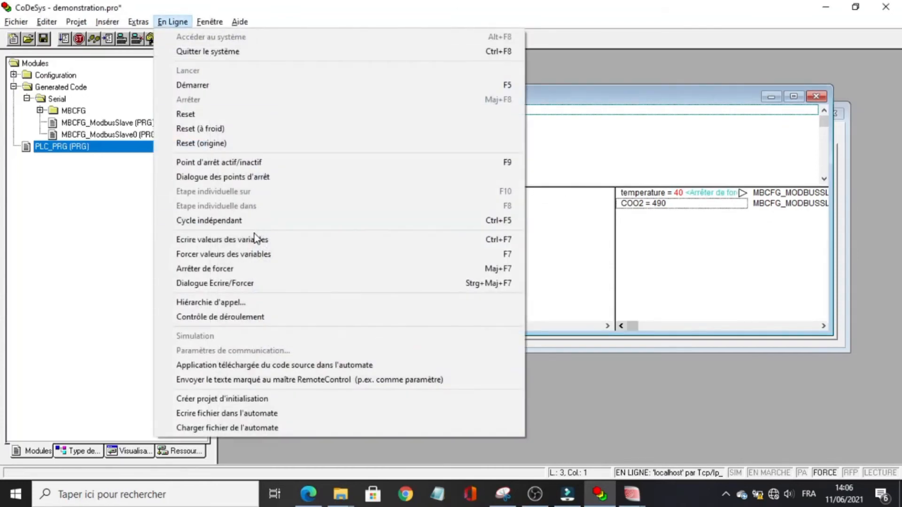
{"action": "left_click", "coordinate": [250, 256]}
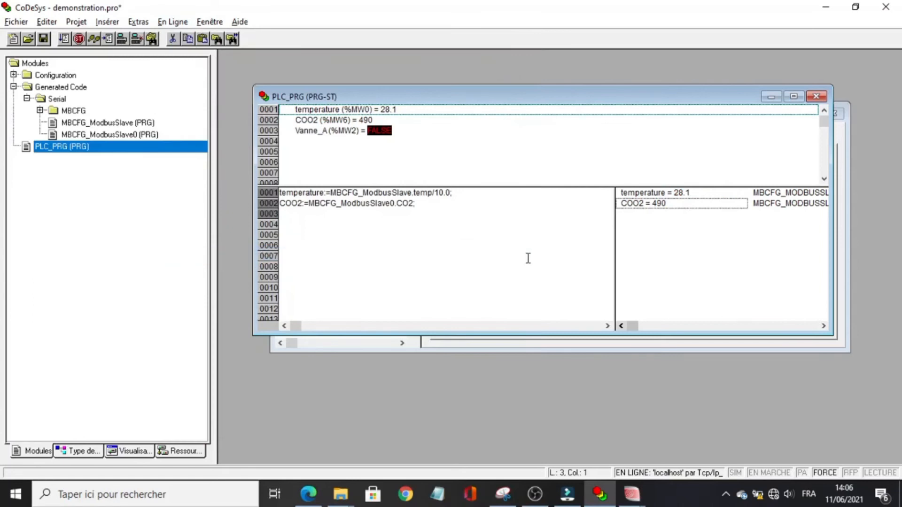
{"action": "key", "text": "alt+Tab"}
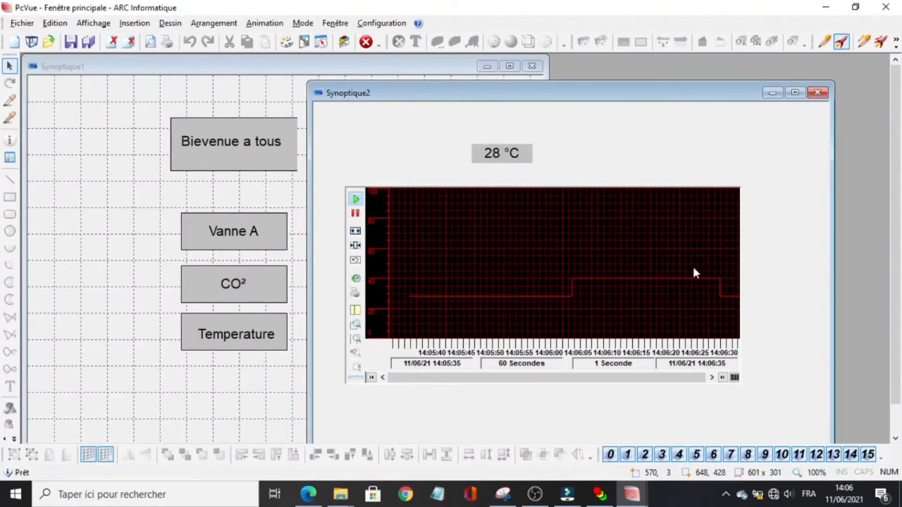
Step: In edit mode, add a rectangle about 153 × 57 above the trend's right end in Synoptique2 and label it "Accueil"
{"action": "left_click", "coordinate": [823, 42]}
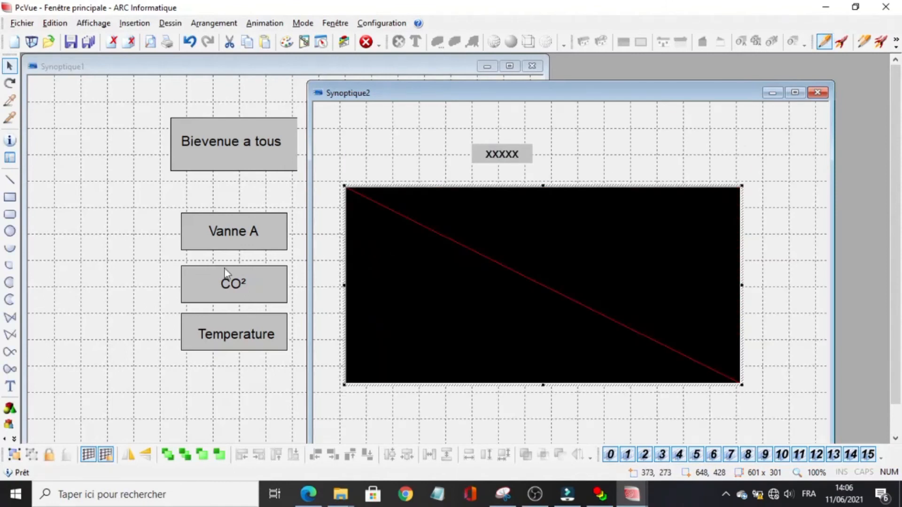
{"action": "left_click", "coordinate": [13, 203]}
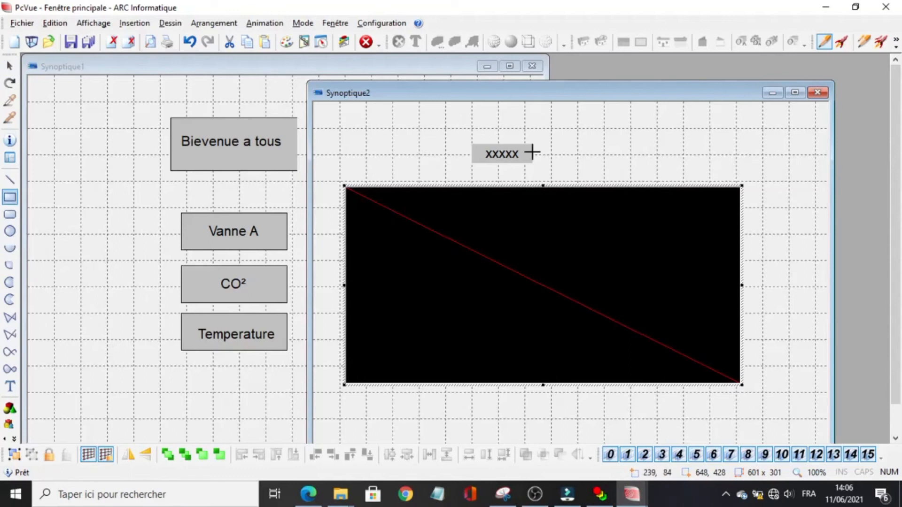
{"action": "left_click_drag", "start_coordinate": [699, 128], "coordinate": [800, 165]}
{"action": "left_click", "coordinate": [10, 386]}
{"action": "left_click", "coordinate": [730, 141]}
{"action": "type", "text": "Accueil"}
{"action": "key", "text": "Escape"}
{"action": "left_click", "coordinate": [384, 131]}
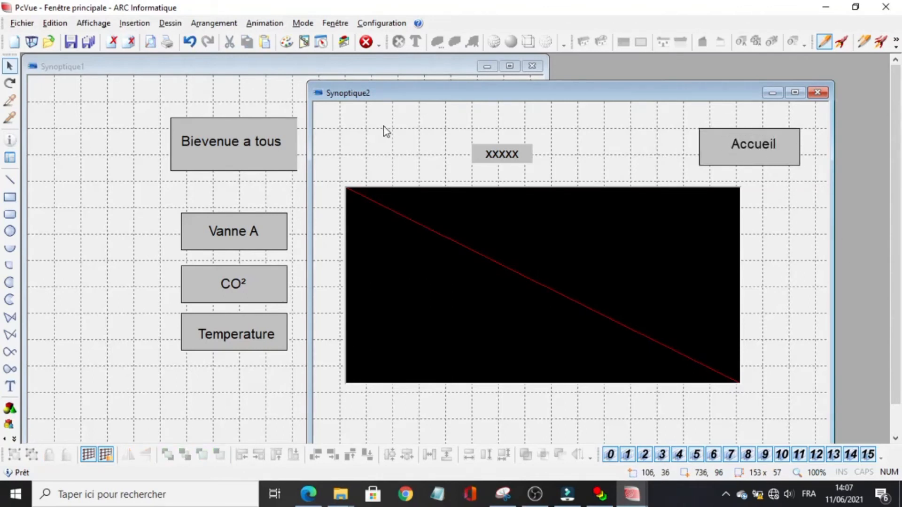
Step: Save Synoptique2 in the Local library under the name "temperature"
{"action": "left_click", "coordinate": [22, 23]}
{"action": "left_click", "coordinate": [79, 96]}
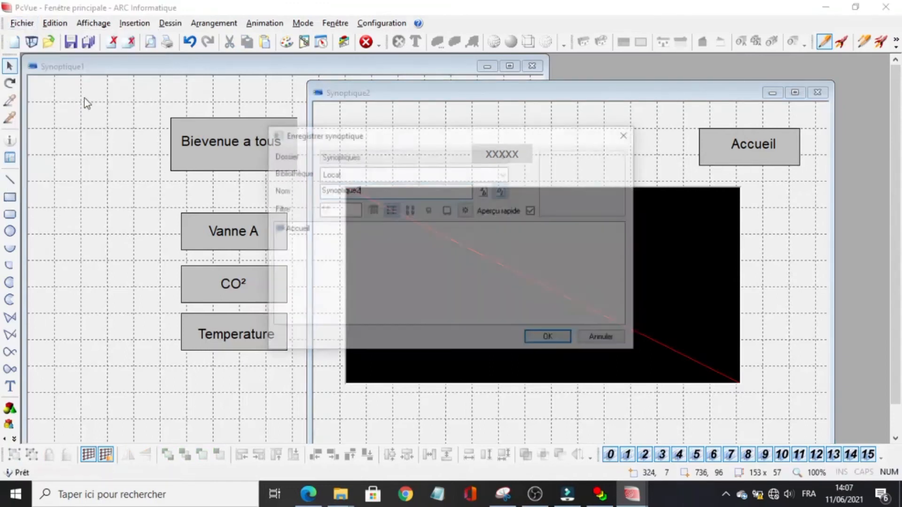
{"action": "left_click_drag", "start_coordinate": [368, 191], "coordinate": [288, 188]}
{"action": "type", "text": "temperature"}
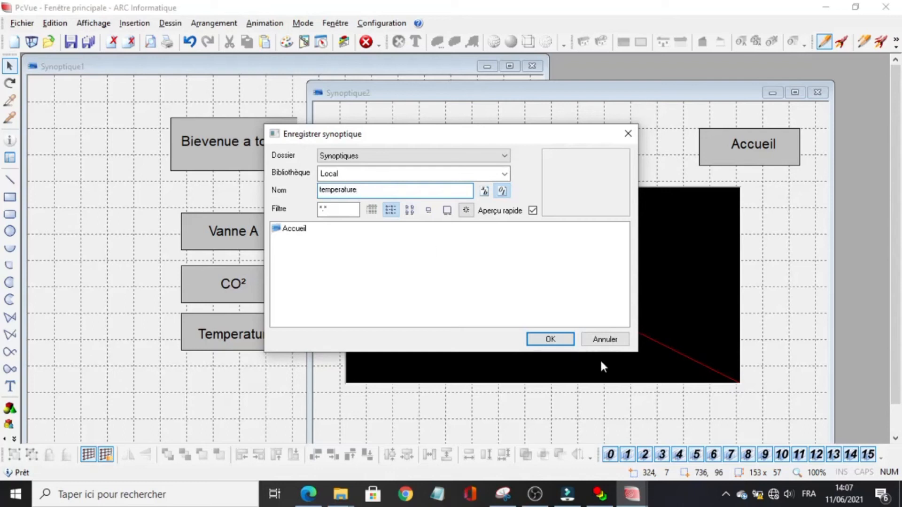
{"action": "left_click", "coordinate": [531, 339]}
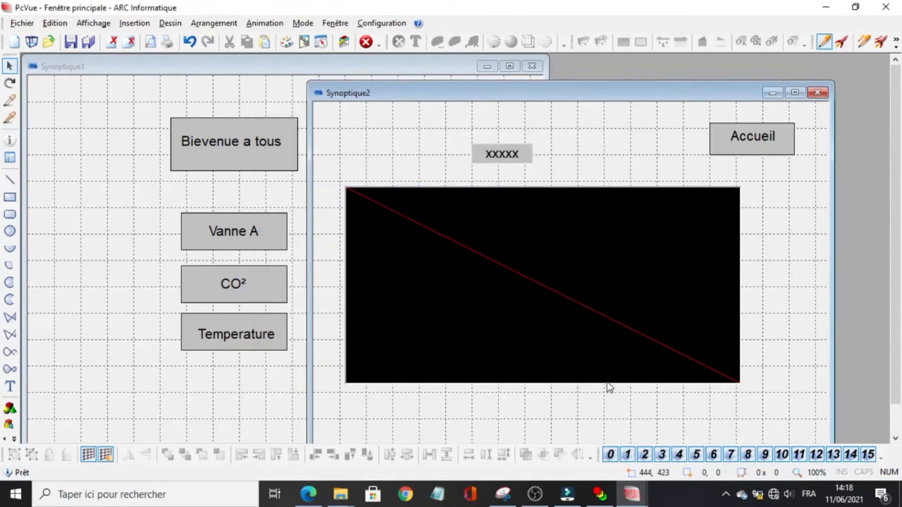
Step: Add an opening link to the temperature synoptic on the Temperature rectangle of Synoptique1 and try it in run mode
{"action": "left_click", "coordinate": [270, 190]}
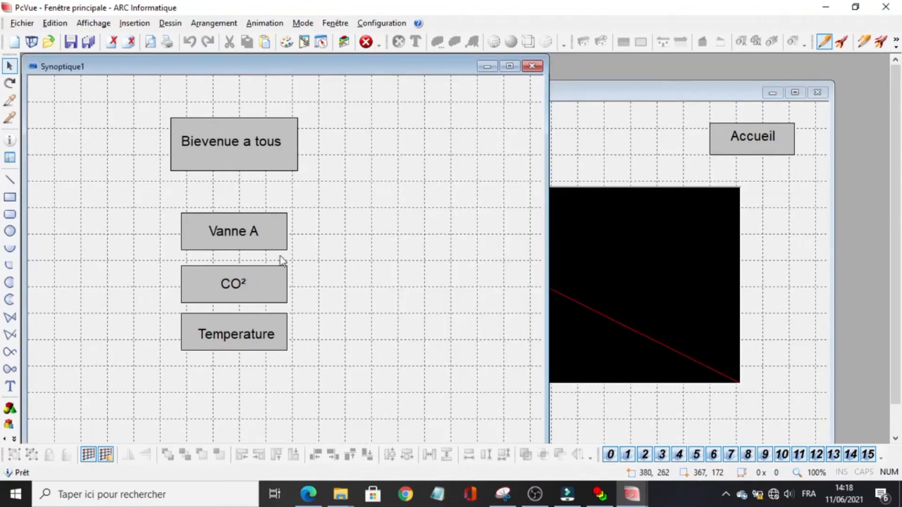
{"action": "double_click", "coordinate": [275, 321]}
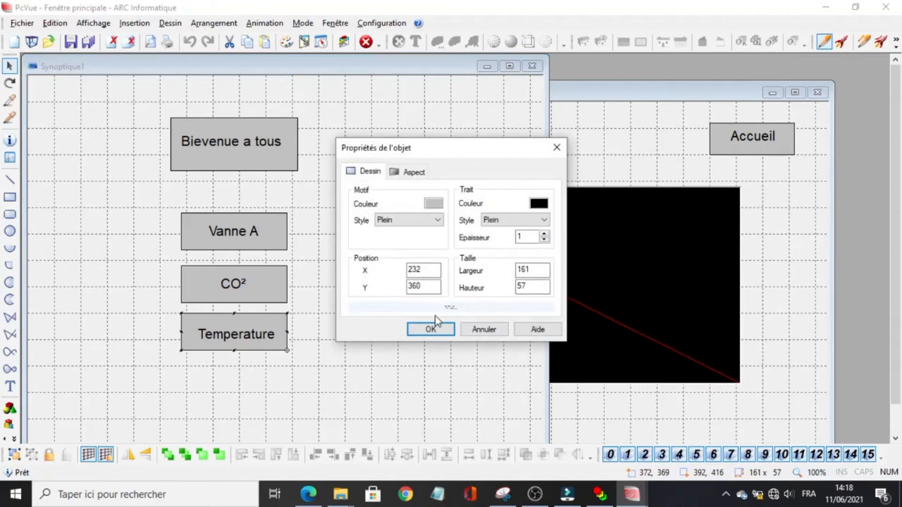
{"action": "left_click", "coordinate": [430, 329]}
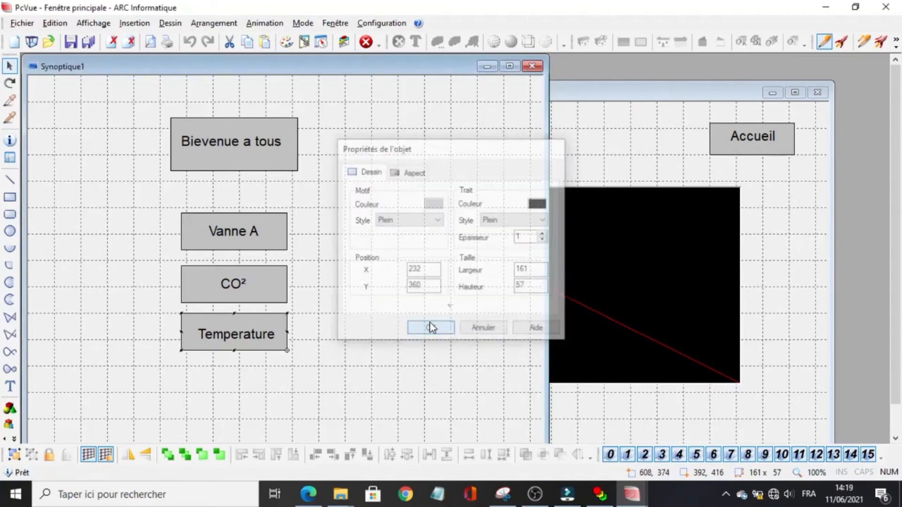
{"action": "left_click", "coordinate": [263, 23]}
{"action": "mouse_move", "coordinate": [297, 158]}
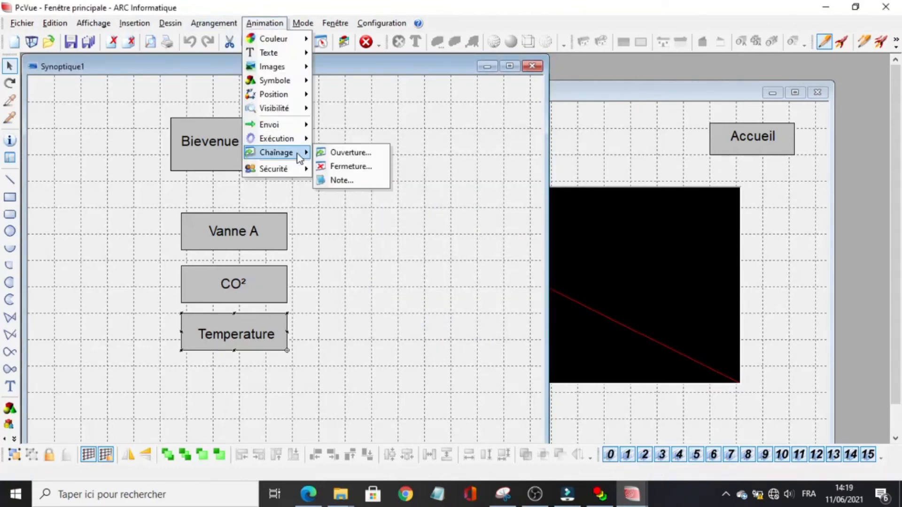
{"action": "left_click", "coordinate": [328, 153]}
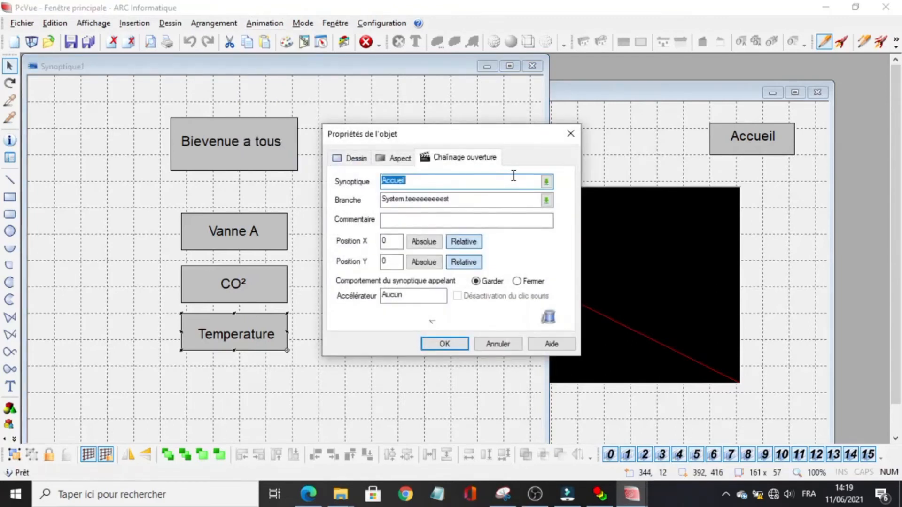
{"action": "left_click", "coordinate": [545, 181]}
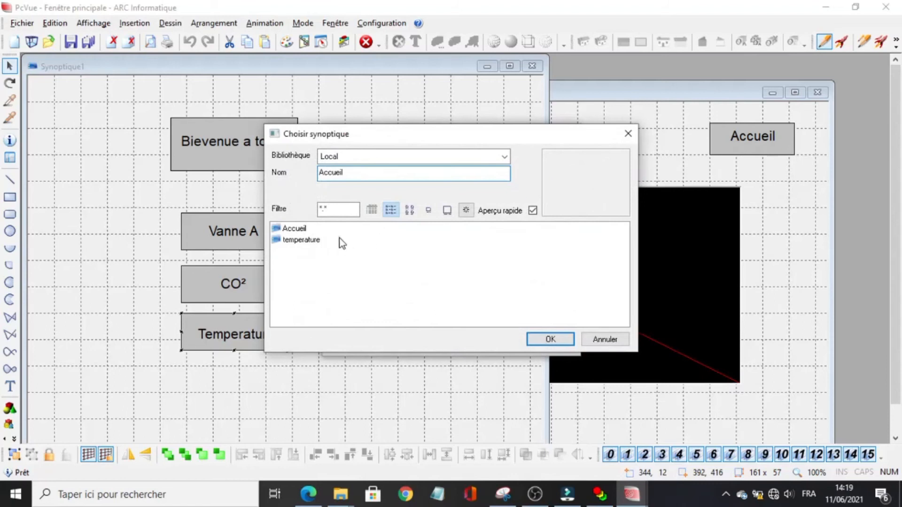
{"action": "double_click", "coordinate": [301, 239]}
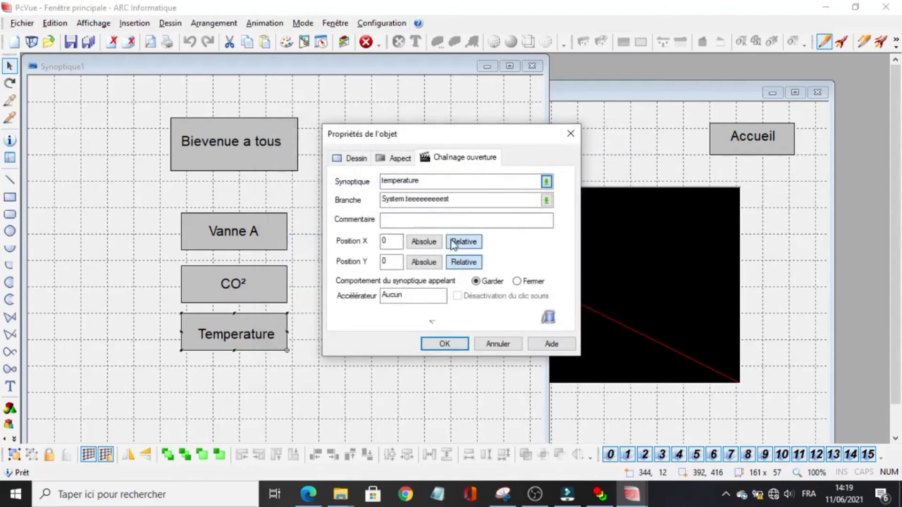
{"action": "left_click", "coordinate": [546, 201]}
{"action": "left_click", "coordinate": [462, 342]}
{"action": "left_click", "coordinate": [447, 343]}
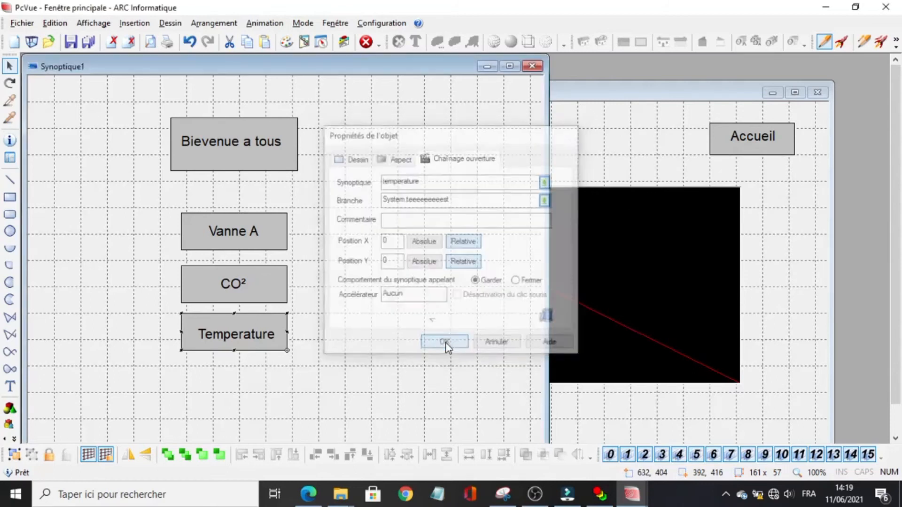
{"action": "left_click", "coordinate": [840, 41]}
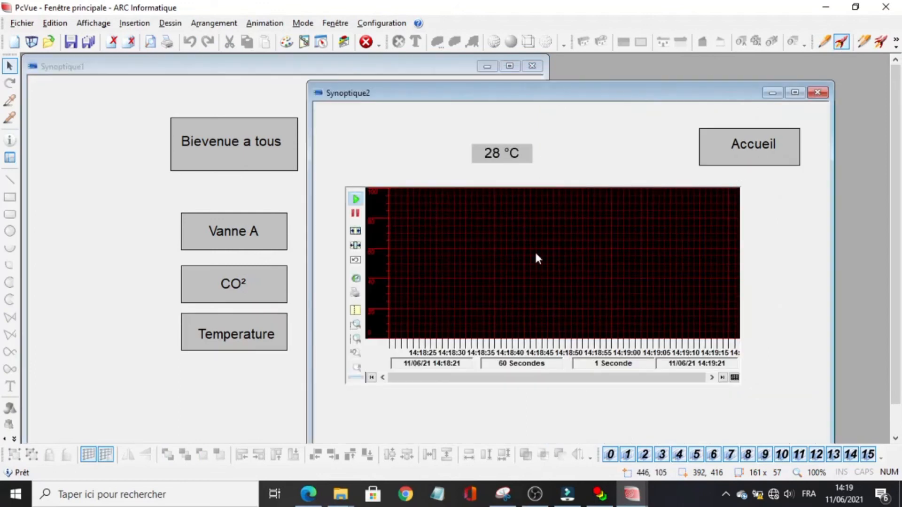
Step: Return to edit mode and add a closing link for the temperature synoptic to the Accueil rectangle
{"action": "left_click", "coordinate": [829, 43]}
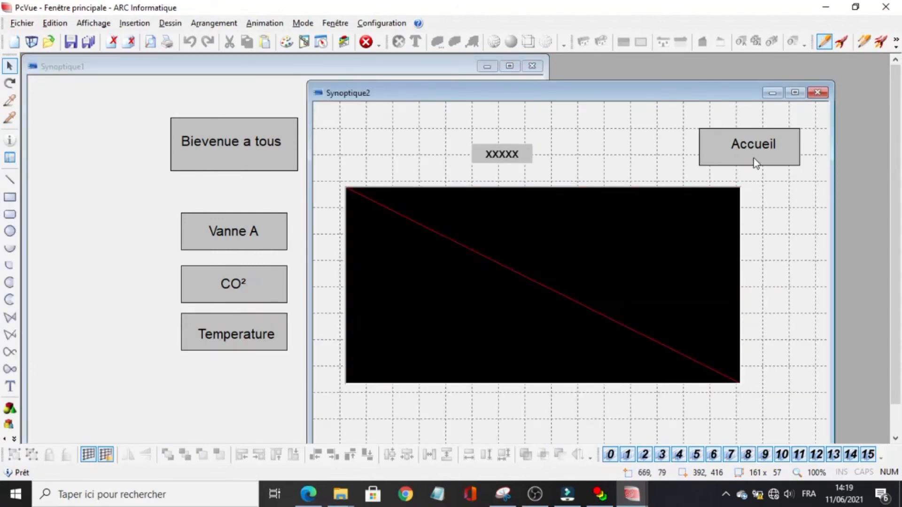
{"action": "double_click", "coordinate": [752, 159]}
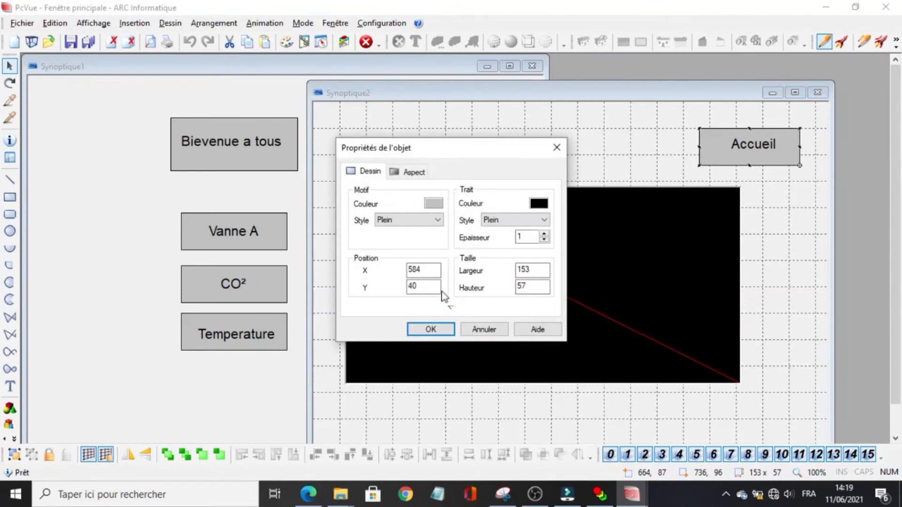
{"action": "left_click", "coordinate": [430, 329]}
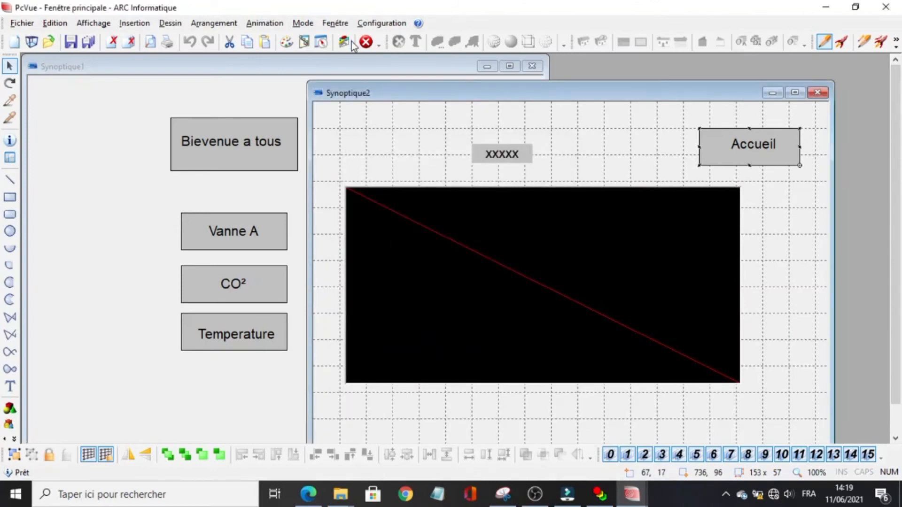
{"action": "left_click", "coordinate": [264, 23]}
{"action": "mouse_move", "coordinate": [295, 155]}
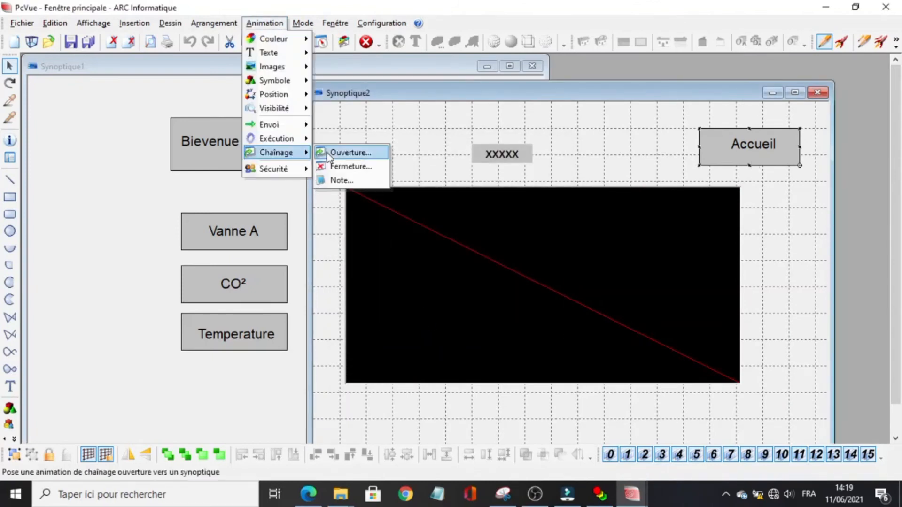
{"action": "left_click", "coordinate": [358, 166]}
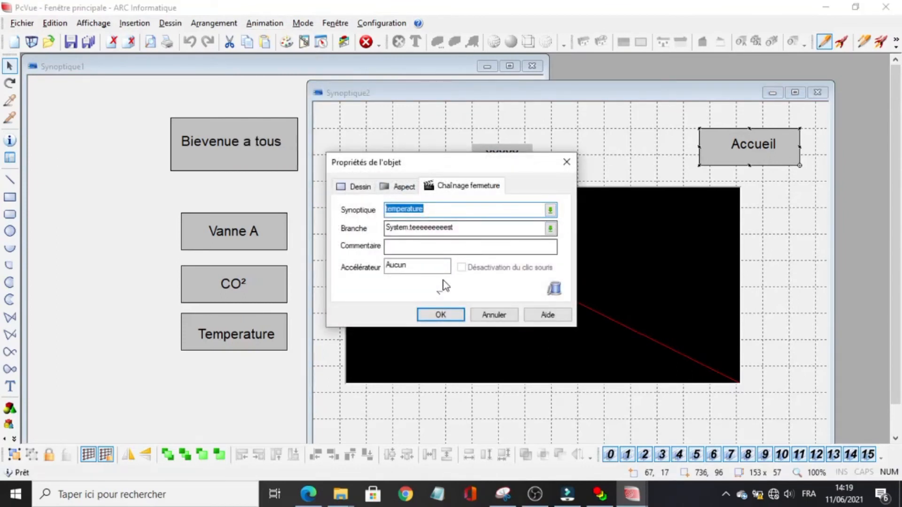
{"action": "left_click", "coordinate": [450, 312]}
Step: Close the temperature synoptic through its Accueil rectangle in run mode, saving its modifications
{"action": "left_click", "coordinate": [840, 43]}
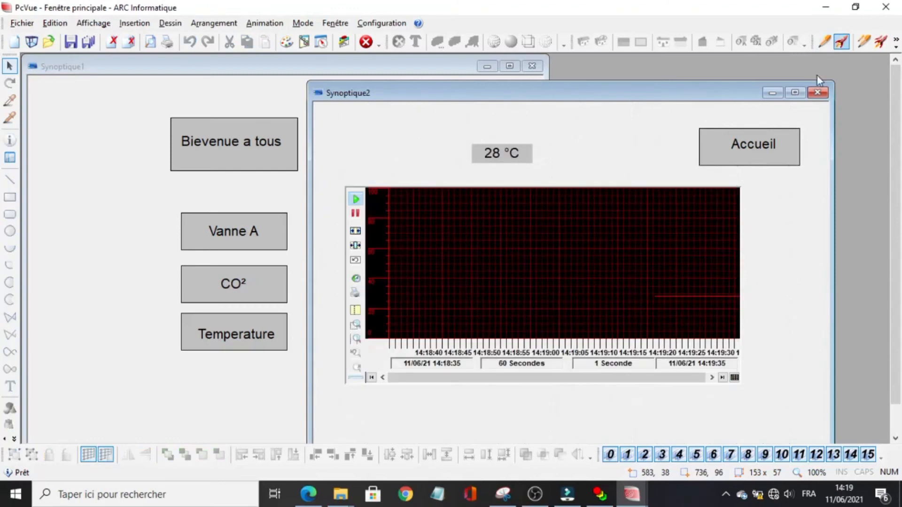
{"action": "left_click", "coordinate": [737, 163]}
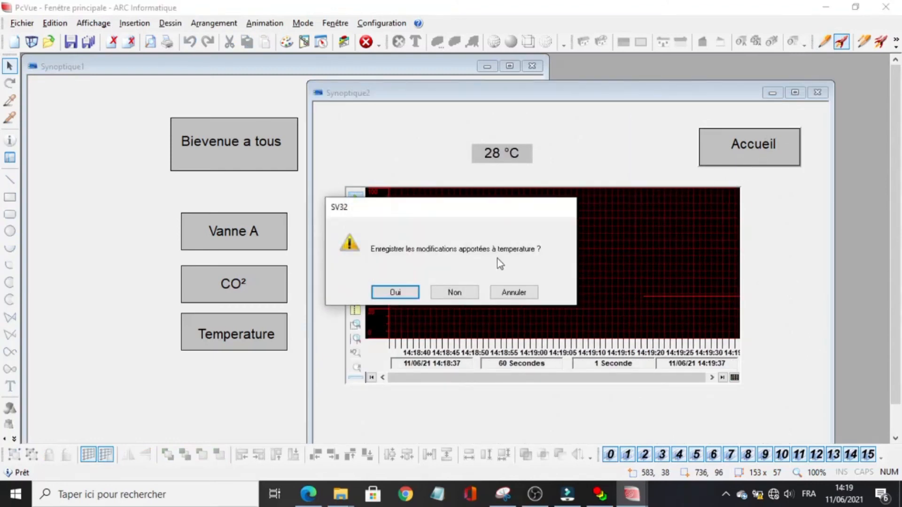
{"action": "left_click", "coordinate": [397, 293]}
{"action": "left_click", "coordinate": [531, 277]}
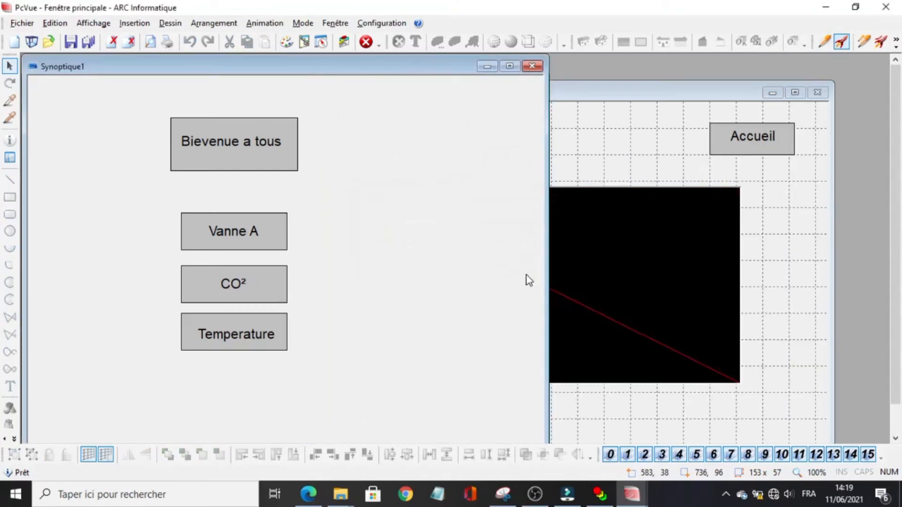
Step: Test reopening and closing the temperature synoptic again with the Temperature and Accueil rectangles
{"action": "left_click", "coordinate": [266, 348]}
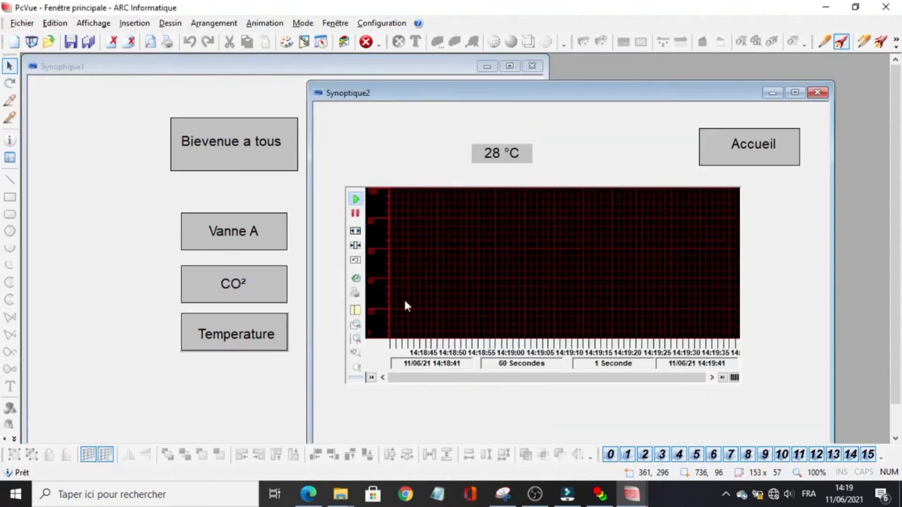
{"action": "left_click", "coordinate": [776, 156]}
{"action": "left_click", "coordinate": [256, 348]}
{"action": "left_click", "coordinate": [764, 165]}
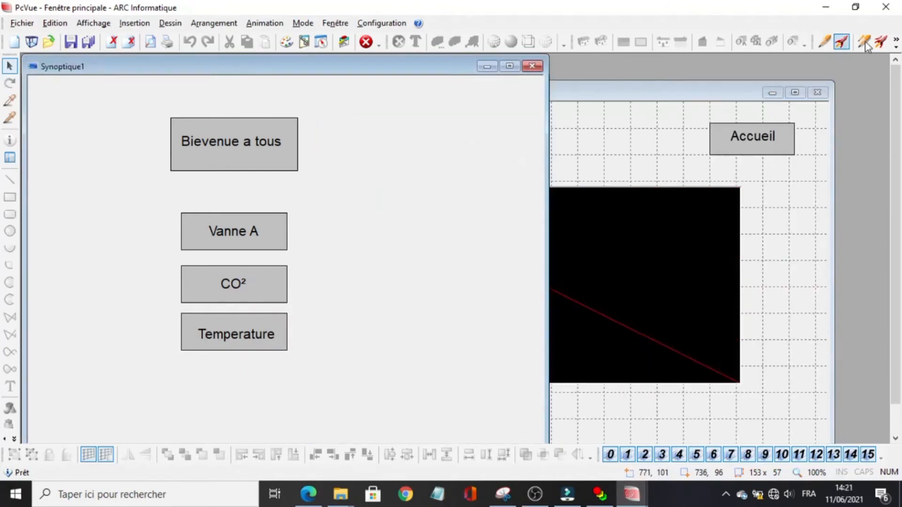
Step: Put all open synoptics into edit mode and close the leftover synoptic window behind Synoptique1
{"action": "left_click", "coordinate": [865, 41]}
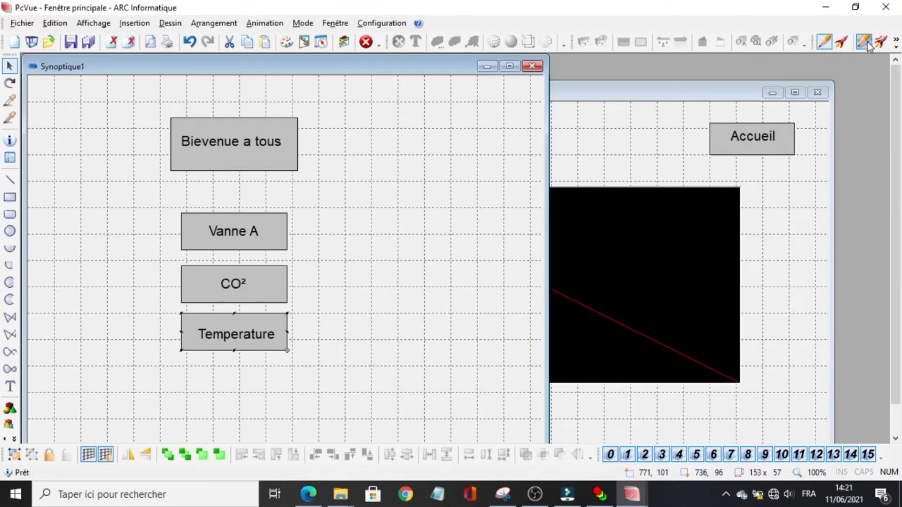
{"action": "left_click", "coordinate": [817, 92]}
{"action": "left_click", "coordinate": [395, 292]}
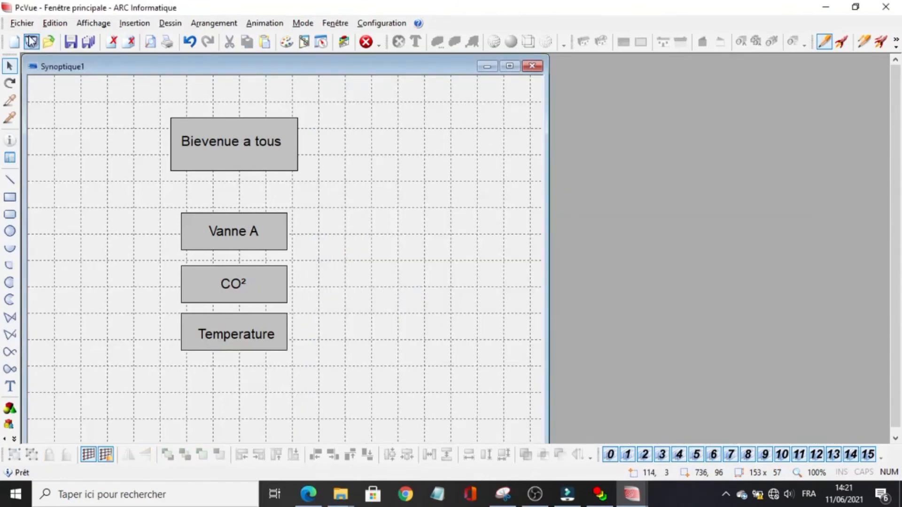
Step: Create a new synoptic beside Synoptique1 and draw a rectangle about 161 × 49 near its upper middle
{"action": "left_click", "coordinate": [14, 42]}
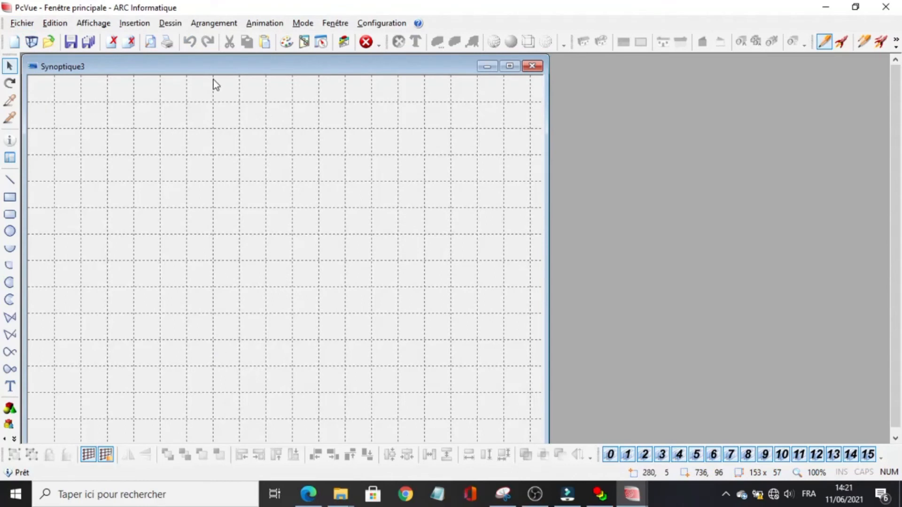
{"action": "left_click_drag", "start_coordinate": [214, 73], "coordinate": [540, 74]}
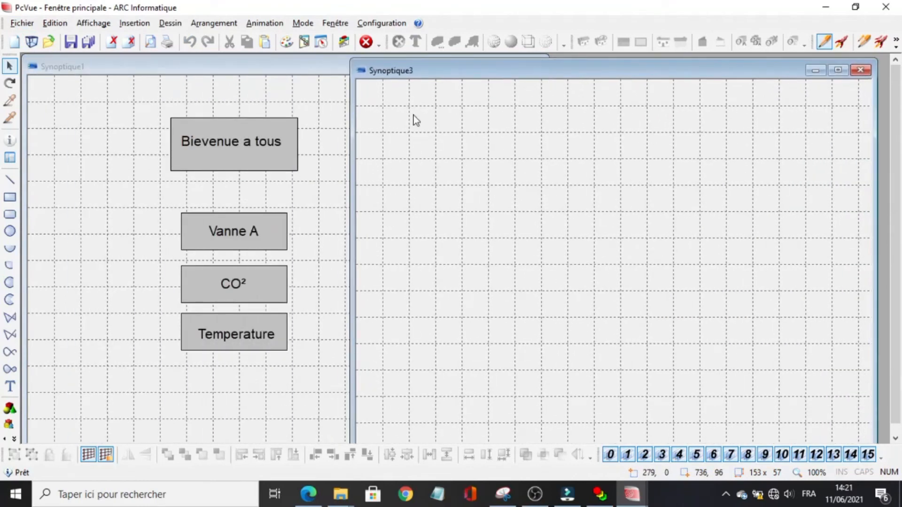
{"action": "left_click", "coordinate": [10, 197]}
{"action": "left_click_drag", "start_coordinate": [533, 137], "coordinate": [641, 169]}
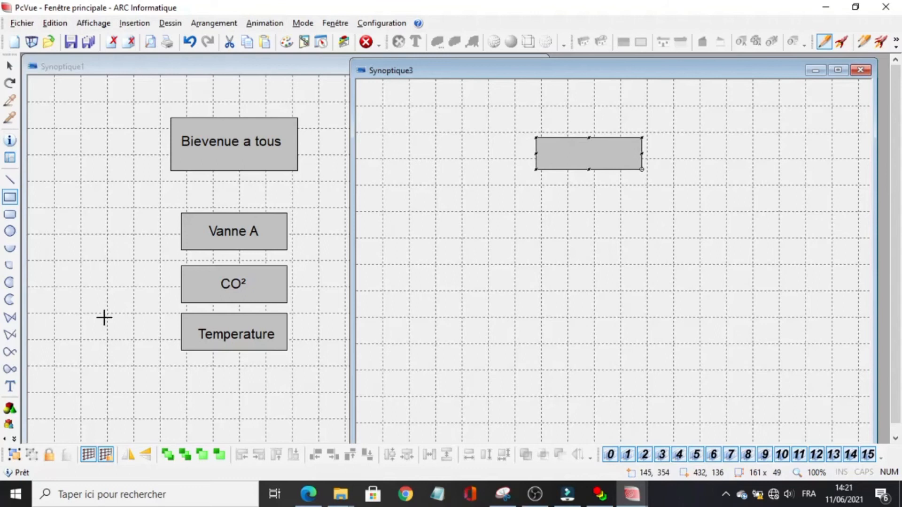
Step: Add the text xxxxx in the rectangle of the new synoptic and move it out below the rectangle
{"action": "left_click", "coordinate": [10, 386]}
{"action": "left_click", "coordinate": [564, 155]}
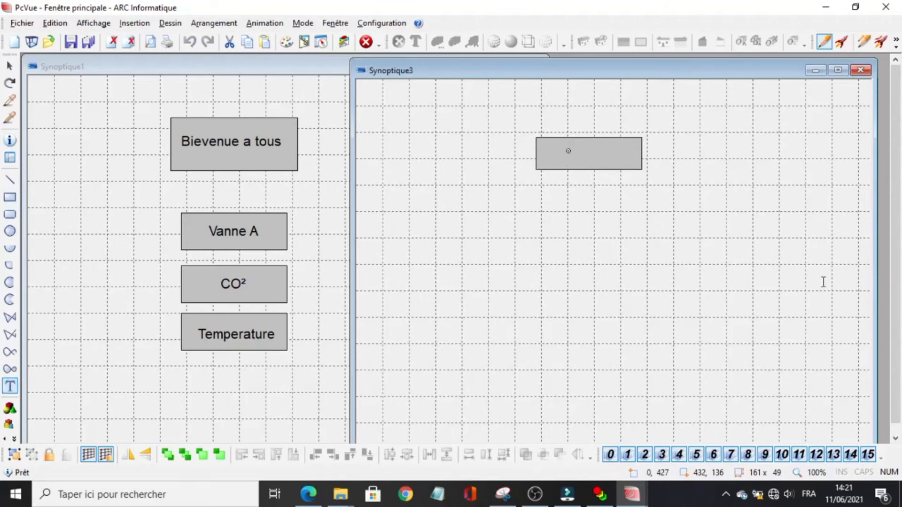
{"action": "type", "text": "xxxxx"}
{"action": "key", "text": "Escape"}
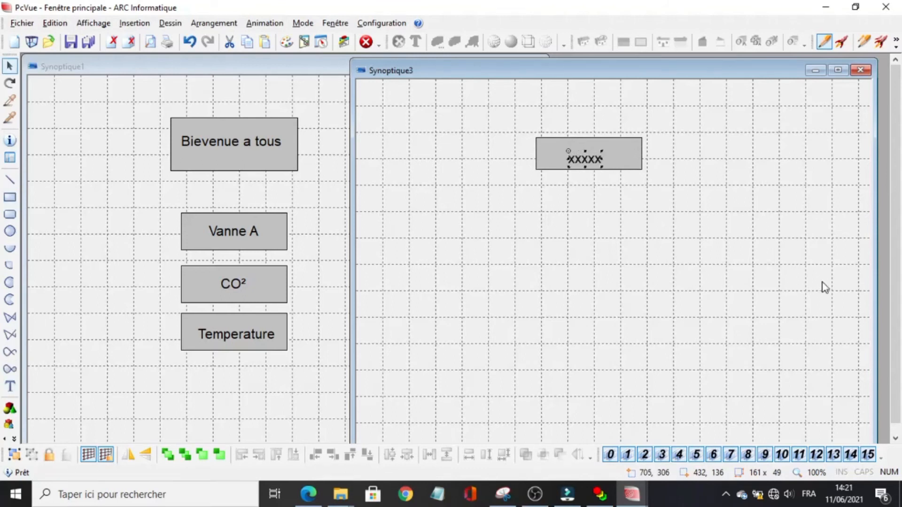
{"action": "left_click_drag", "start_coordinate": [582, 151], "coordinate": [529, 247]}
Step: Animate the xxxxx text as a numeric value display of the co2 variable and check it in run mode
{"action": "left_click", "coordinate": [265, 23]}
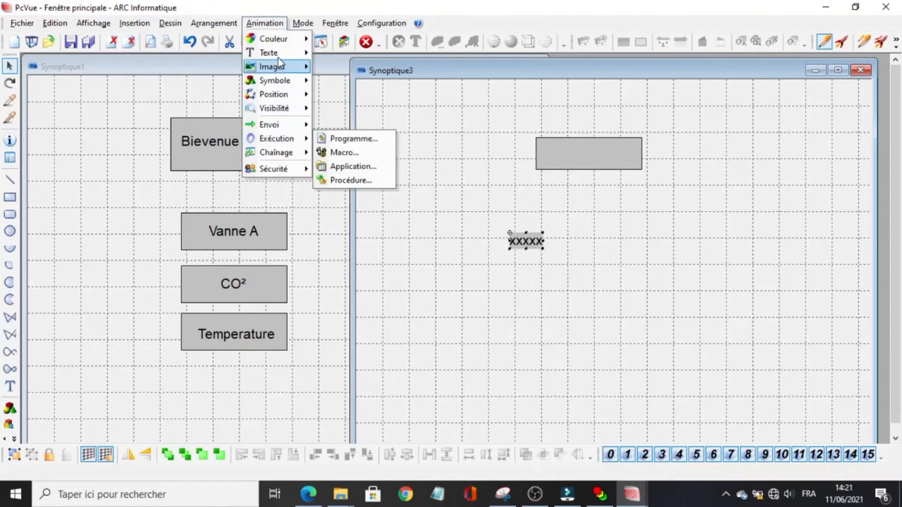
{"action": "mouse_move", "coordinate": [281, 53]}
{"action": "left_click", "coordinate": [387, 135]}
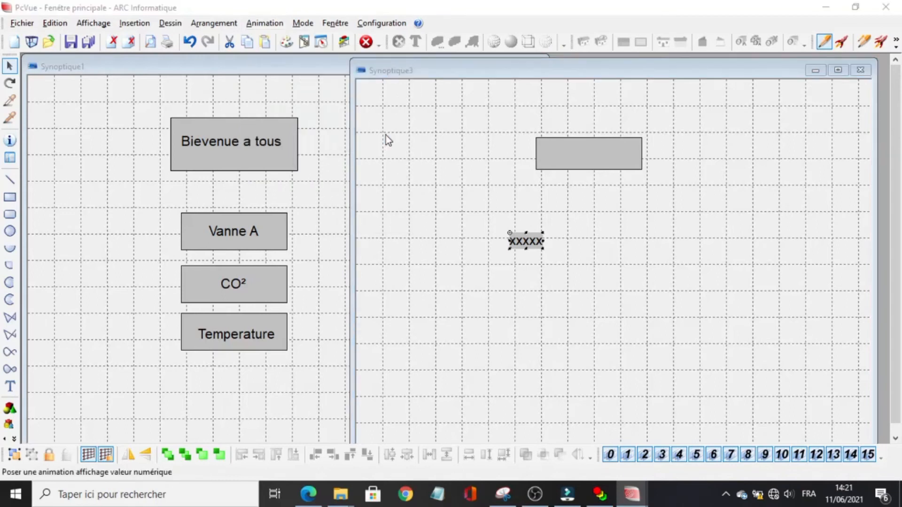
{"action": "left_click", "coordinate": [549, 207]}
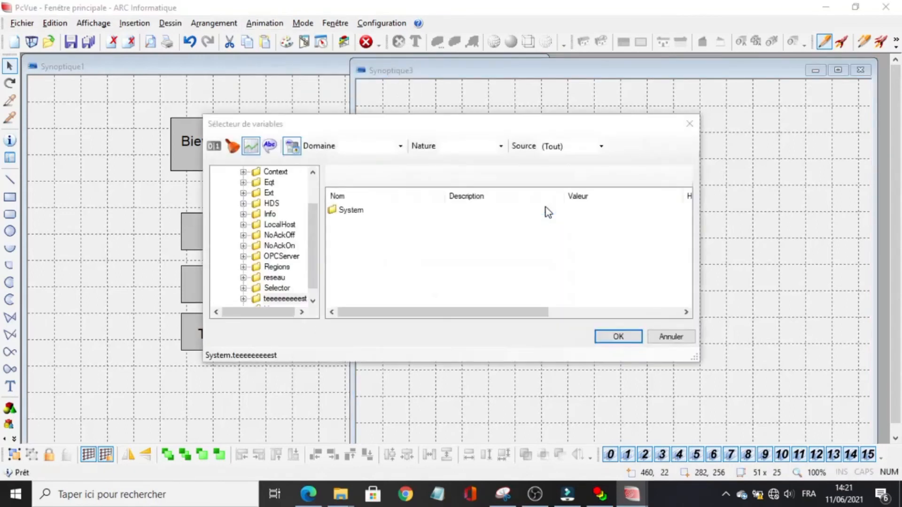
{"action": "double_click", "coordinate": [370, 211]}
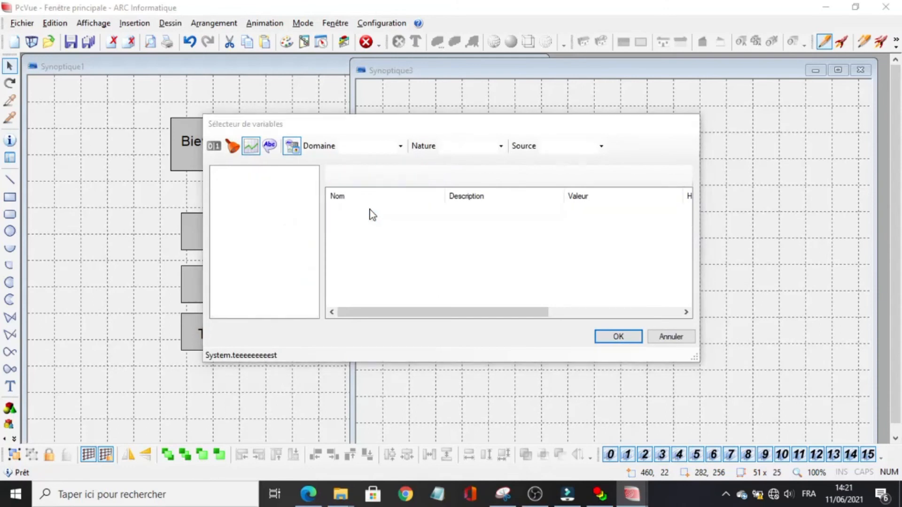
{"action": "left_click", "coordinate": [452, 318]}
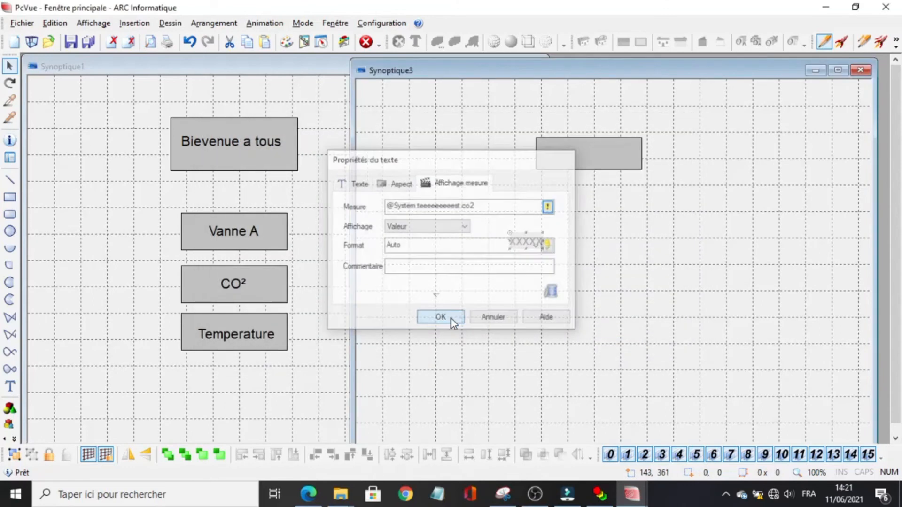
{"action": "left_click", "coordinate": [843, 43]}
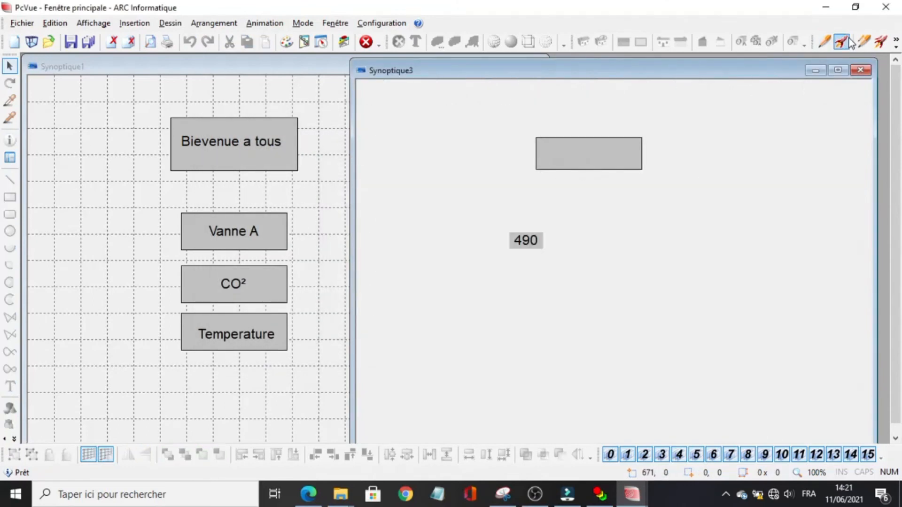
{"action": "left_click", "coordinate": [823, 42]}
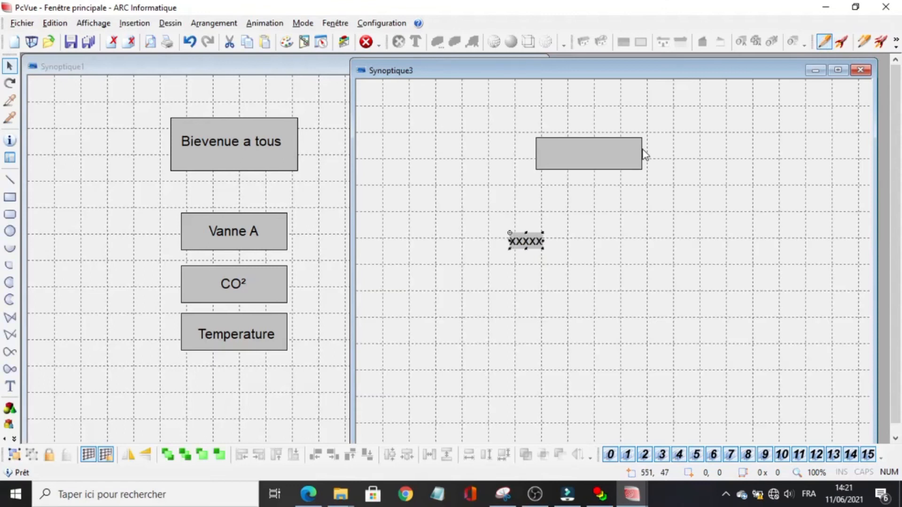
Step: Look at the properties of the empty rectangle and delete it from the synoptic
{"action": "double_click", "coordinate": [570, 162]}
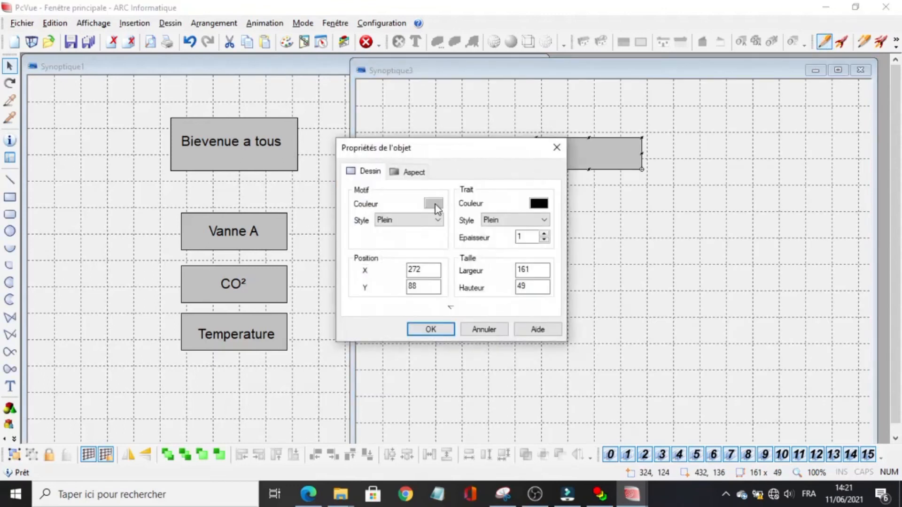
{"action": "left_click", "coordinate": [429, 330]}
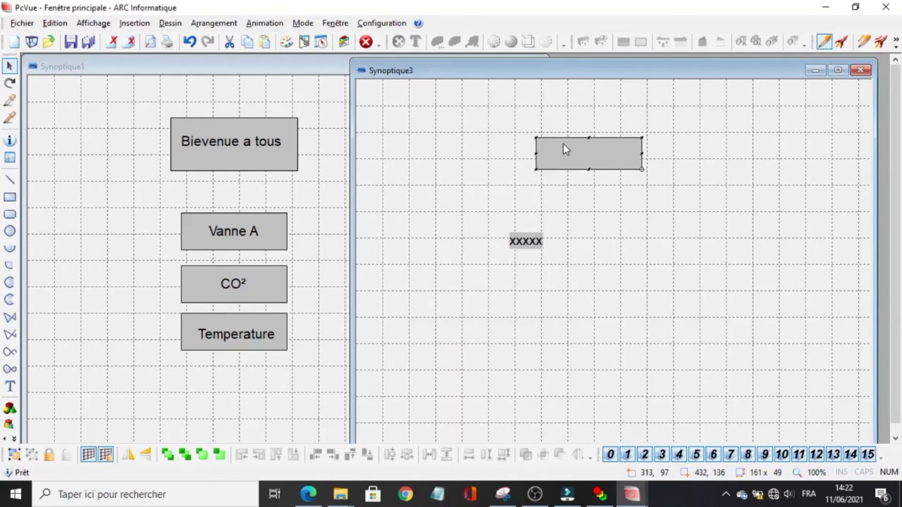
{"action": "key", "text": "Delete"}
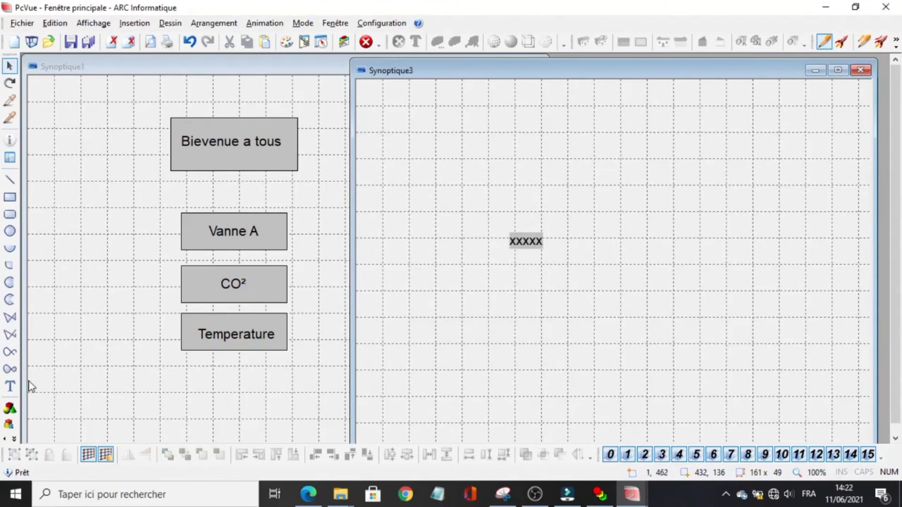
Step: Add a CO² text label and place it directly in front of the xxxxx value
{"action": "left_click", "coordinate": [10, 386]}
{"action": "left_click", "coordinate": [423, 254]}
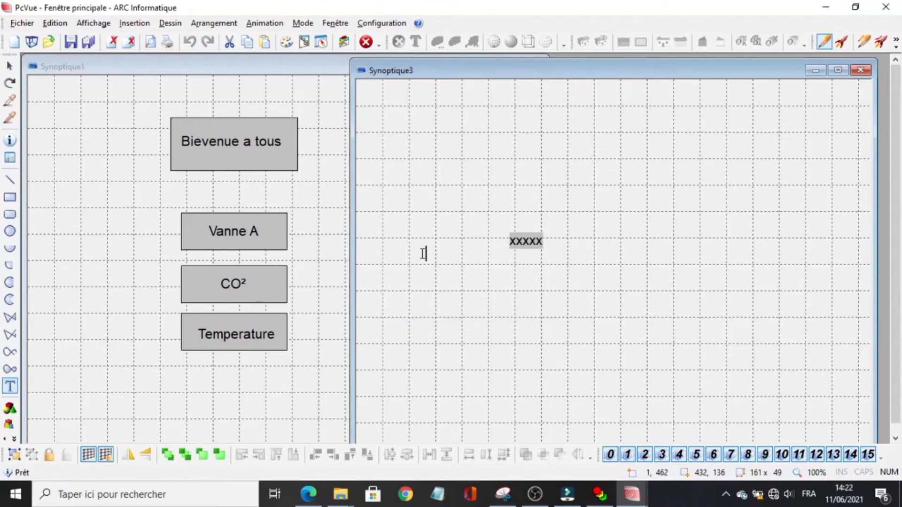
{"action": "type", "text": "CO²"}
{"action": "key", "text": "Escape"}
{"action": "left_click_drag", "start_coordinate": [444, 261], "coordinate": [502, 247]}
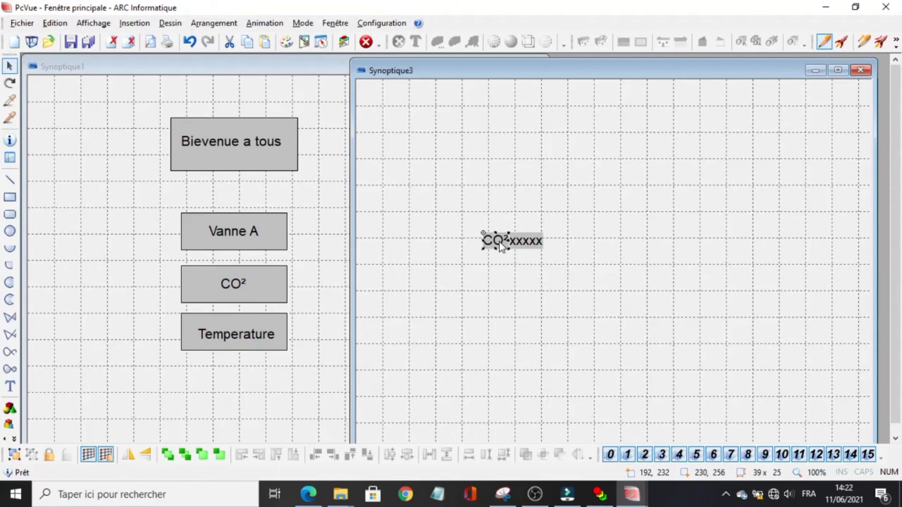
Step: Check the CO² label and its live value in run mode, returning to edit mode after each check
{"action": "left_click", "coordinate": [841, 41]}
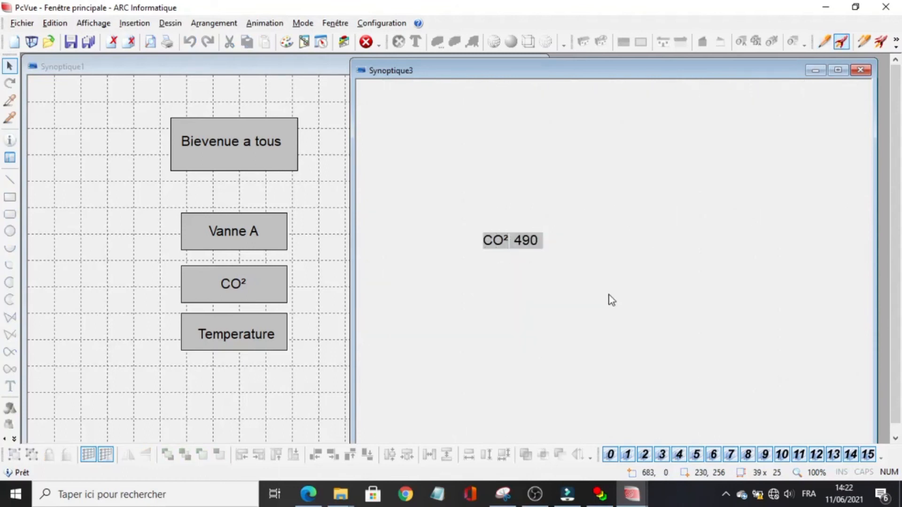
{"action": "left_click", "coordinate": [823, 42]}
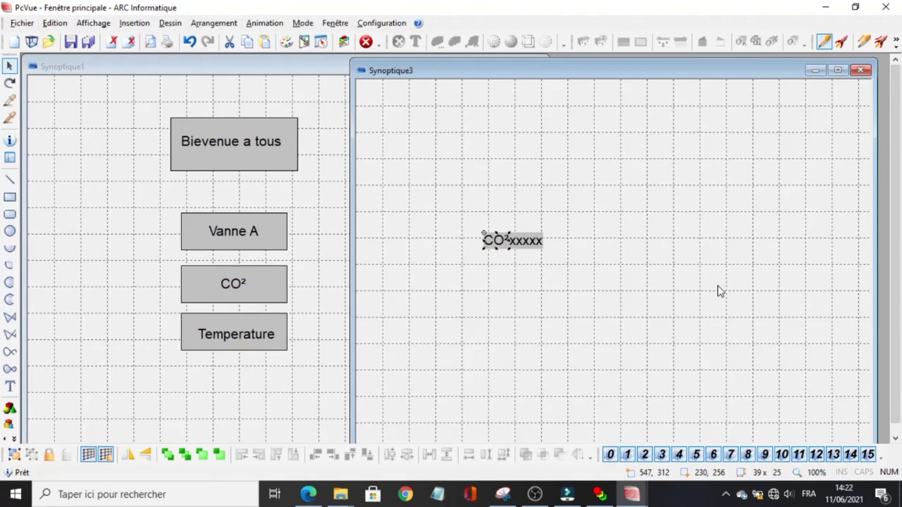
{"action": "left_click", "coordinate": [841, 41]}
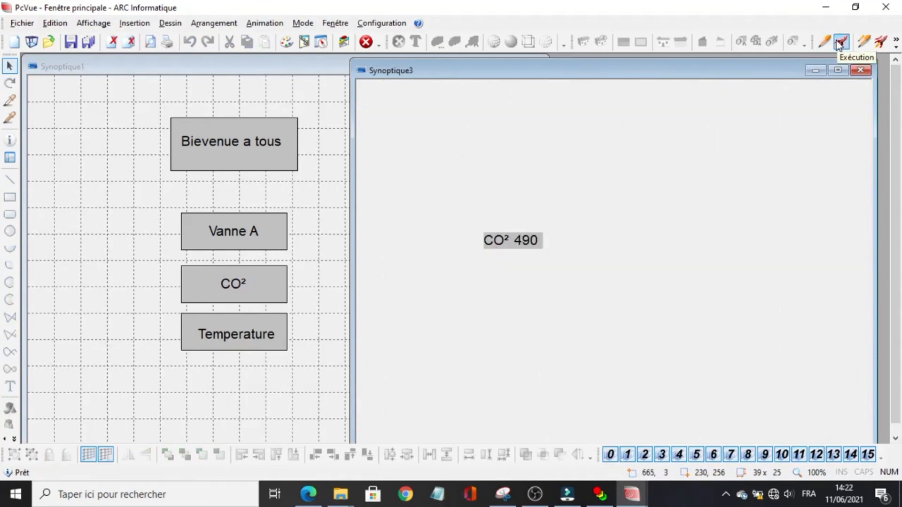
{"action": "left_click", "coordinate": [825, 43]}
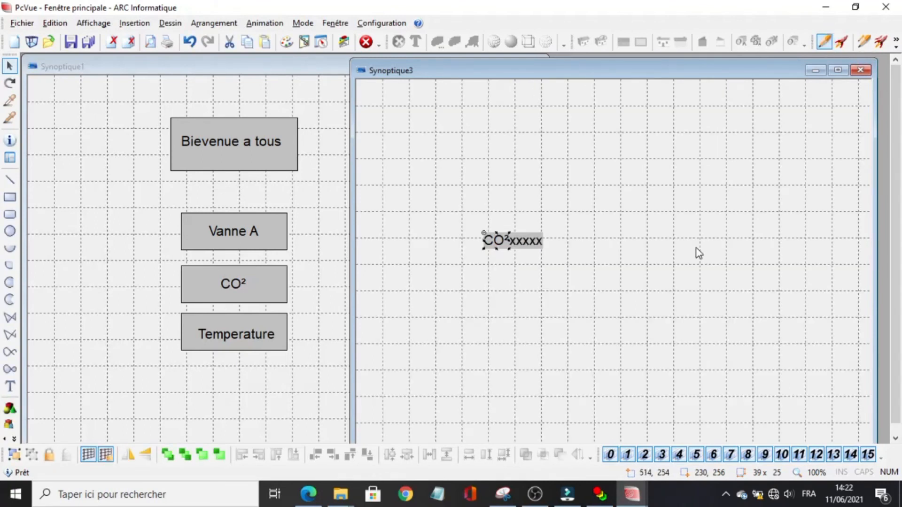
Step: Move the CO² label and its value together to the upper part of the synoptic
{"action": "left_click", "coordinate": [699, 254]}
{"action": "left_click_drag", "start_coordinate": [450, 209], "coordinate": [605, 246]}
{"action": "left_click_drag", "start_coordinate": [534, 246], "coordinate": [539, 145]}
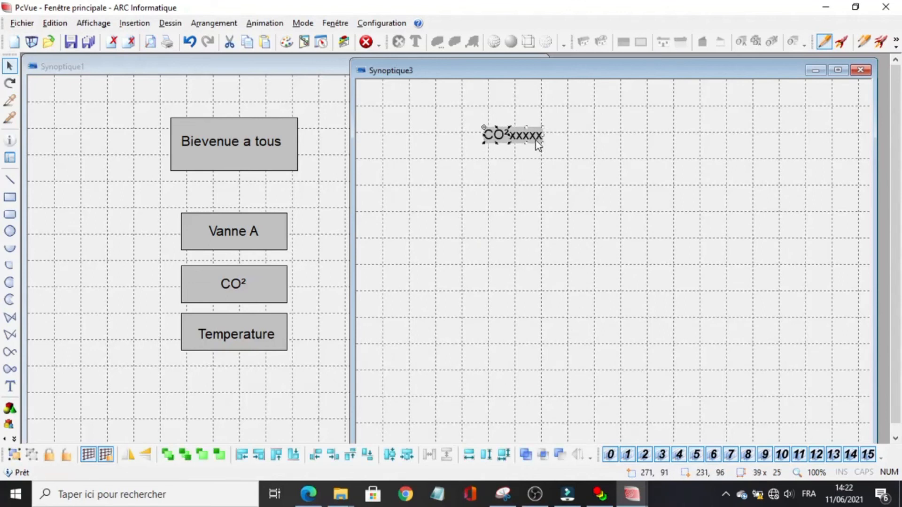
{"action": "left_click", "coordinate": [541, 193]}
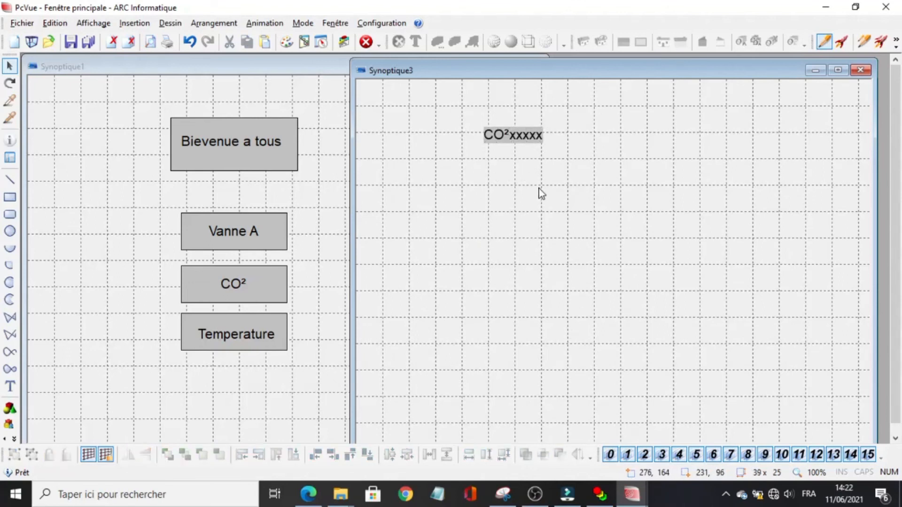
Step: Insert a trend curve in the CO² synoptic and assign the co2 variable to curve 1
{"action": "left_click", "coordinate": [136, 23]}
{"action": "left_click", "coordinate": [171, 208]}
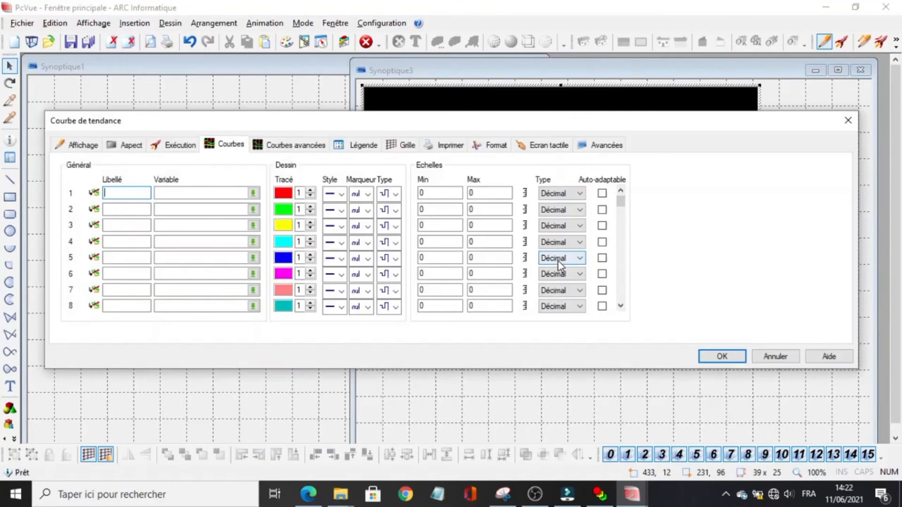
{"action": "left_click", "coordinate": [253, 194]}
{"action": "double_click", "coordinate": [352, 211]}
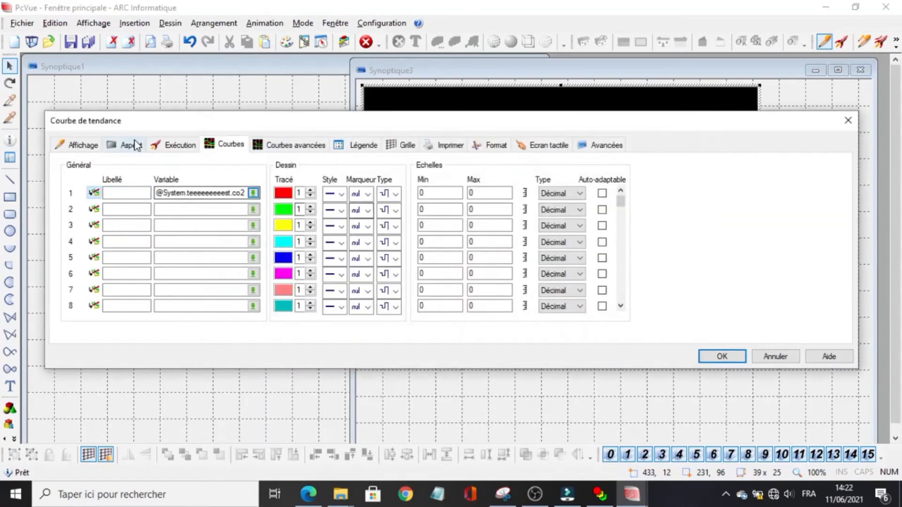
Step: Set the trend's real-time displayable duration to 1 minute and its start mode to Historique
{"action": "left_click", "coordinate": [85, 144]}
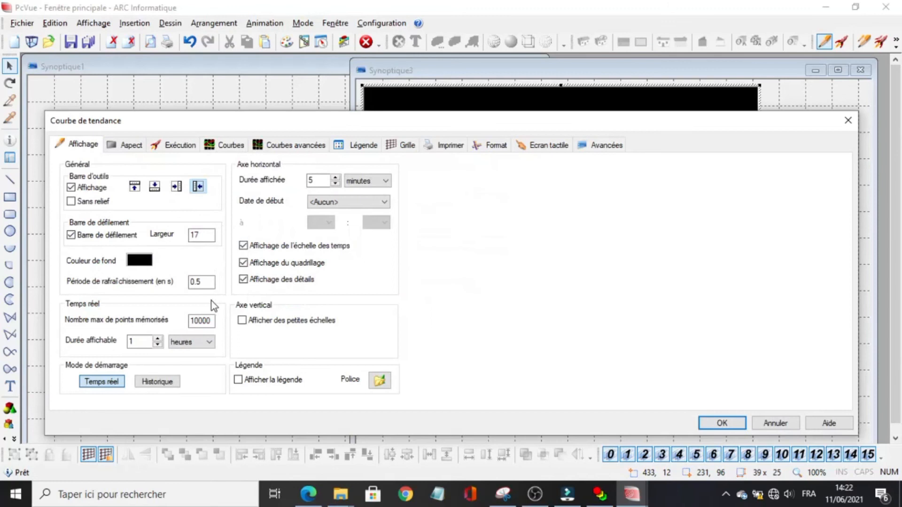
{"action": "left_click", "coordinate": [205, 342]}
{"action": "left_click", "coordinate": [192, 363]}
{"action": "left_click", "coordinate": [157, 381]}
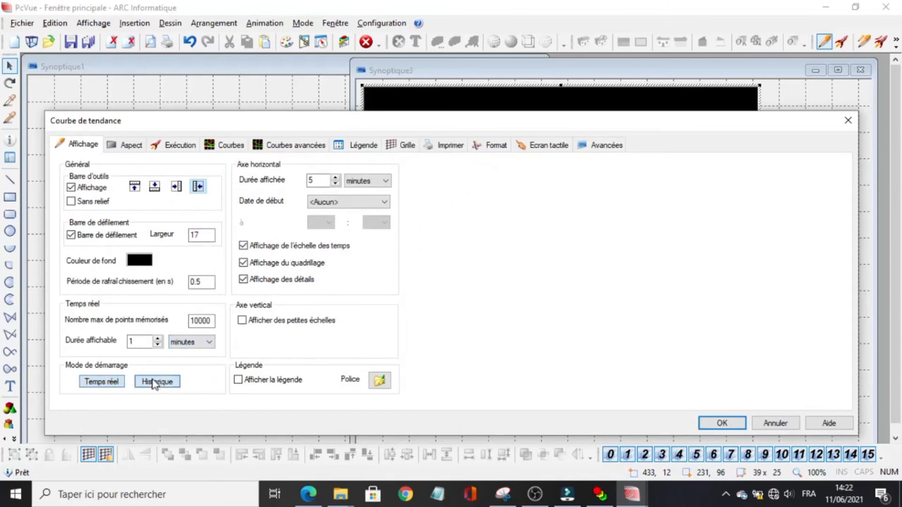
Step: Set the trend's displayed duration to 1 minute, enable small scales on the vertical axis, and apply the settings
{"action": "left_click", "coordinate": [335, 184]}
{"action": "left_click", "coordinate": [335, 184]}
{"action": "left_click", "coordinate": [335, 184]}
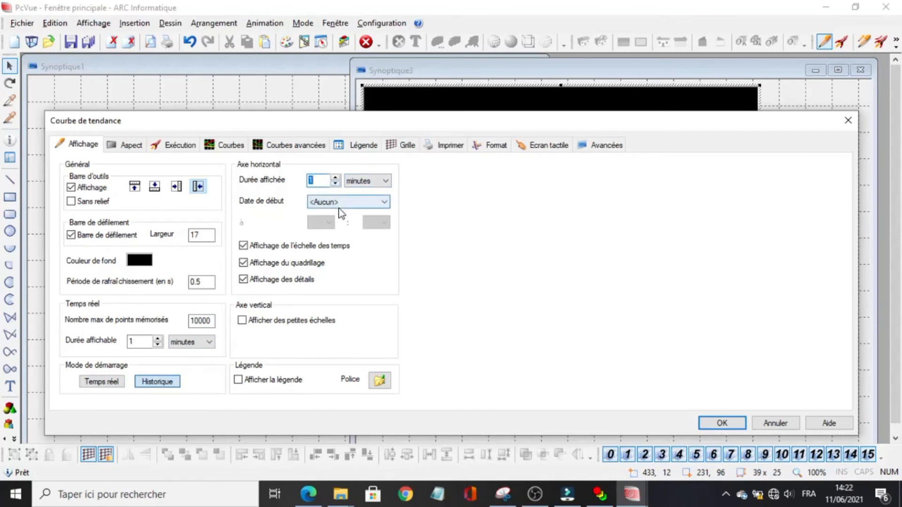
{"action": "left_click", "coordinate": [308, 322]}
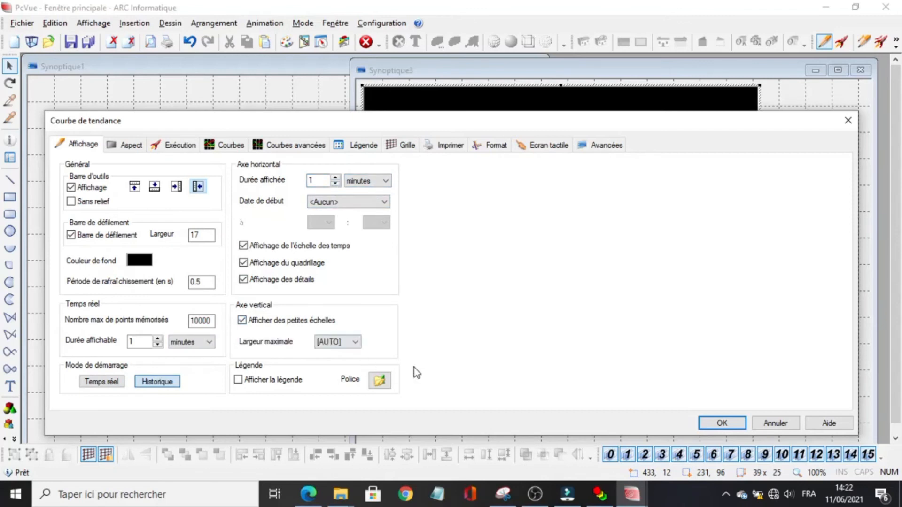
{"action": "left_click", "coordinate": [731, 419]}
Step: Place the trend below the CO² reading and show the scale of curve 1 in run mode
{"action": "left_click_drag", "start_coordinate": [651, 257], "coordinate": [645, 257]}
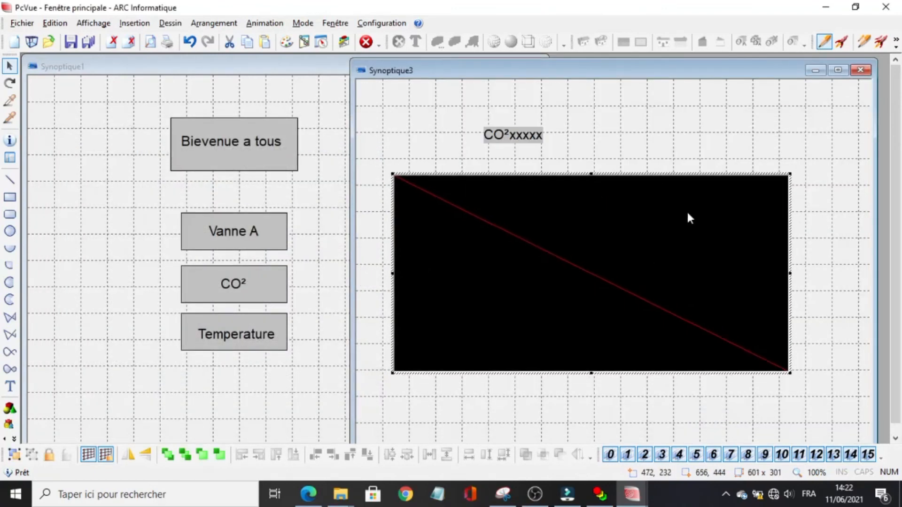
{"action": "left_click", "coordinate": [841, 42]}
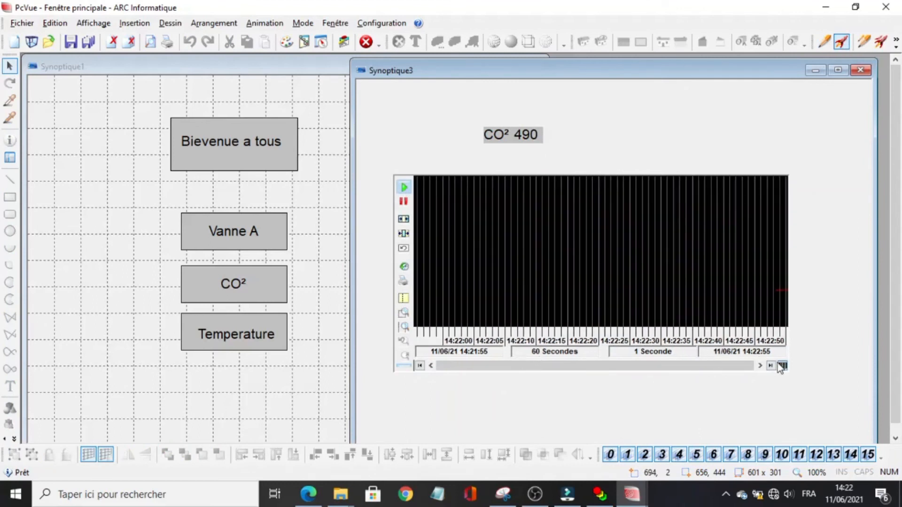
{"action": "left_click", "coordinate": [782, 365]}
{"action": "left_click", "coordinate": [449, 418]}
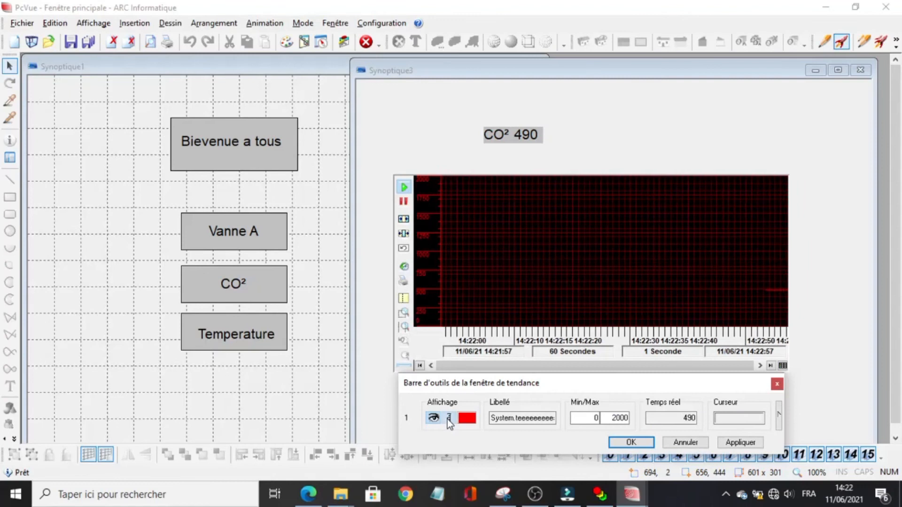
{"action": "left_click", "coordinate": [615, 440]}
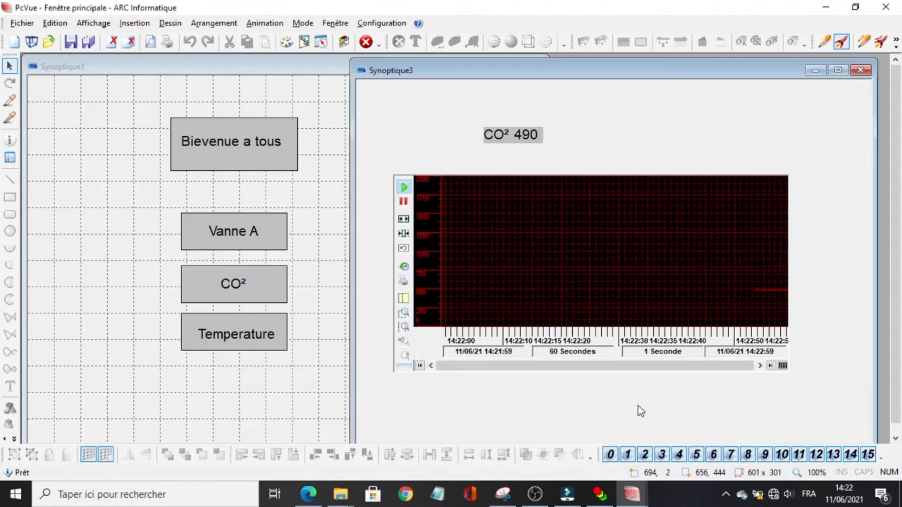
Step: Switch to CoDeSys, force the COO2 variable to 1200, and return to PcVue to check the CO² trend
{"action": "left_click", "coordinate": [599, 494]}
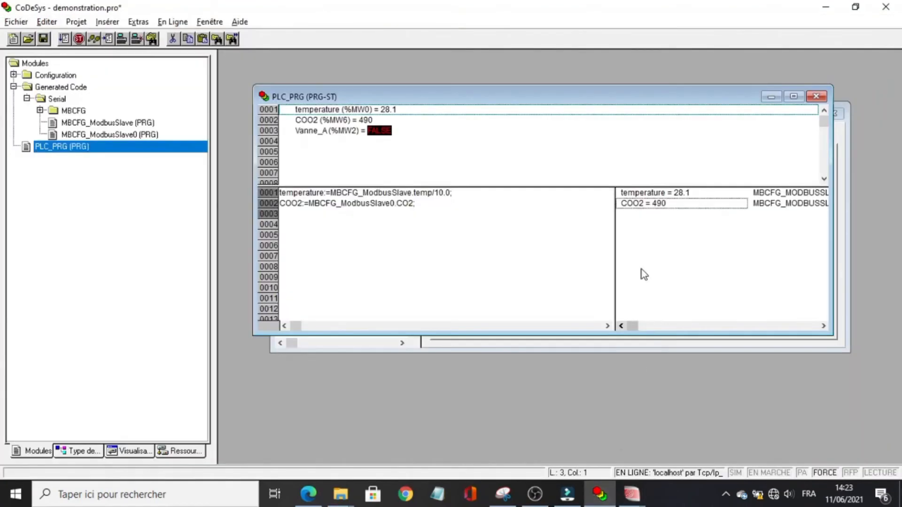
{"action": "double_click", "coordinate": [368, 120]}
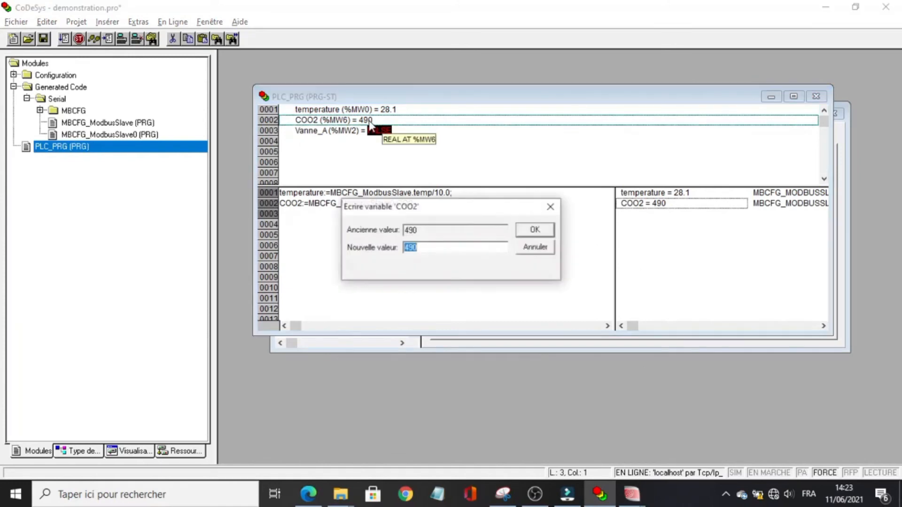
{"action": "type", "text": "1200"}
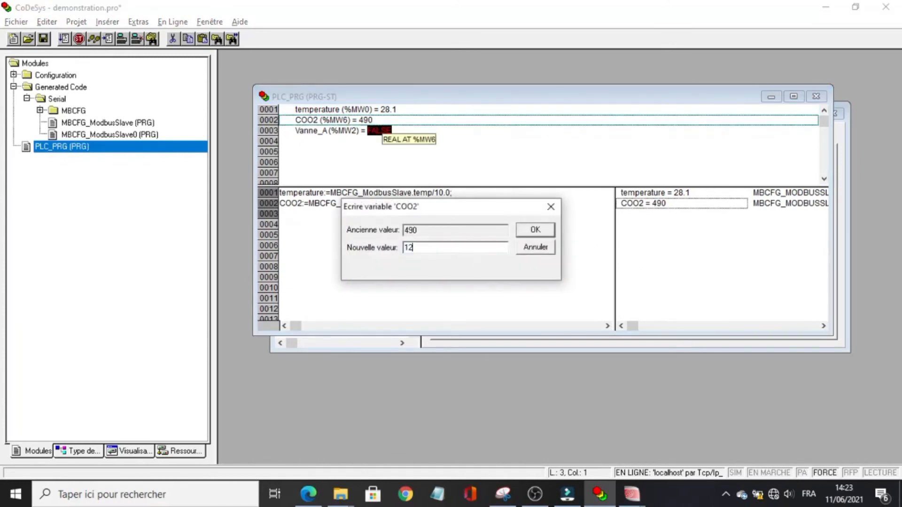
{"action": "left_click", "coordinate": [536, 229]}
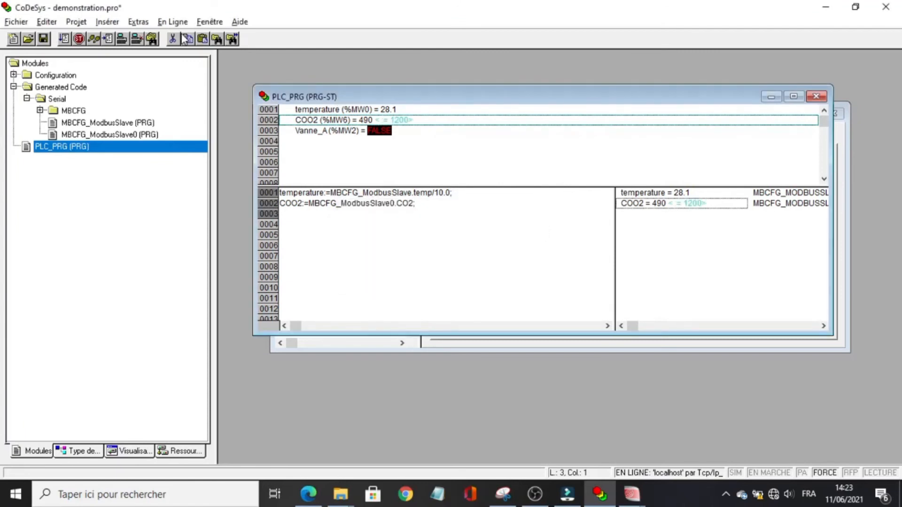
{"action": "left_click", "coordinate": [173, 22]}
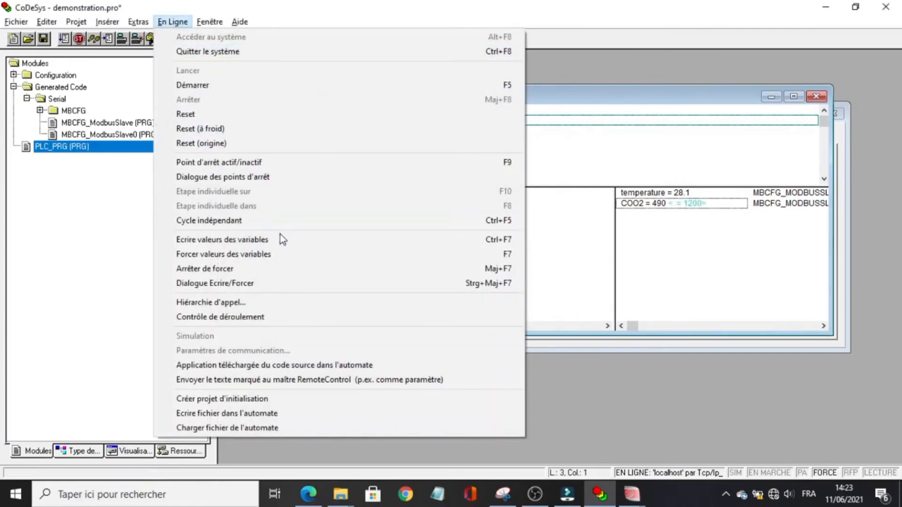
{"action": "left_click", "coordinate": [282, 255]}
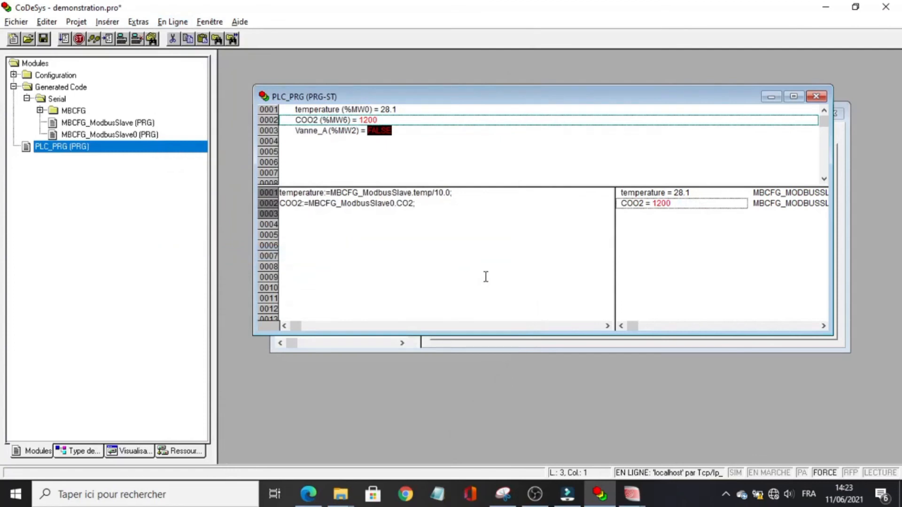
{"action": "key", "text": "alt+Tab"}
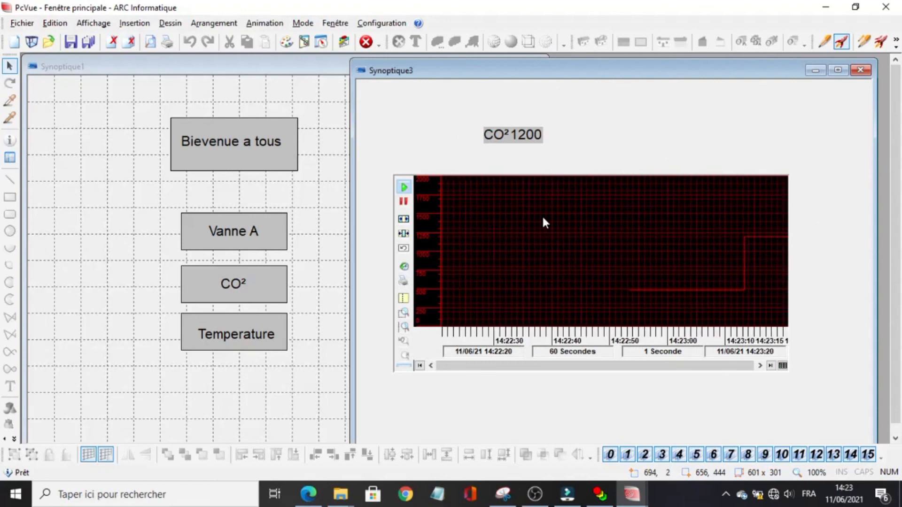
Step: Stop forcing the COO2 variable in CoDeSys, apply the release, and return to PcVue
{"action": "key", "text": "alt+Tab"}
{"action": "double_click", "coordinate": [374, 119]}
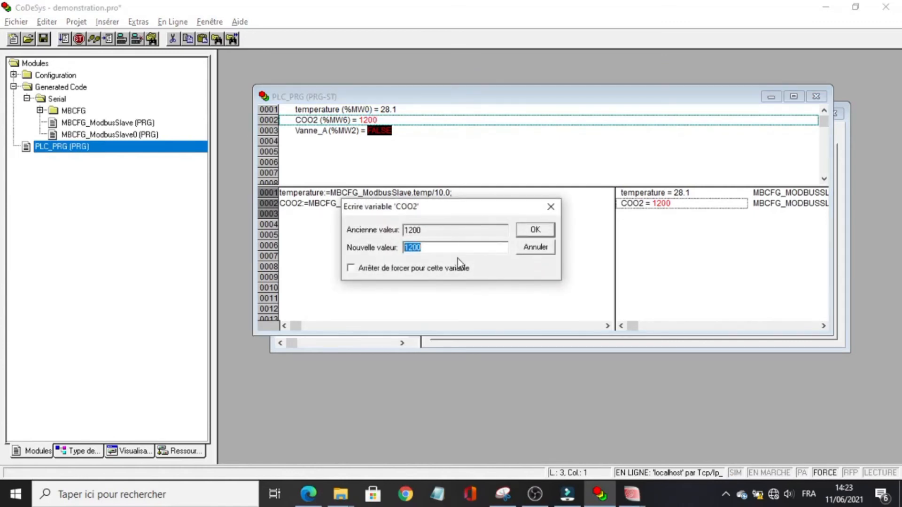
{"action": "left_click", "coordinate": [439, 266]}
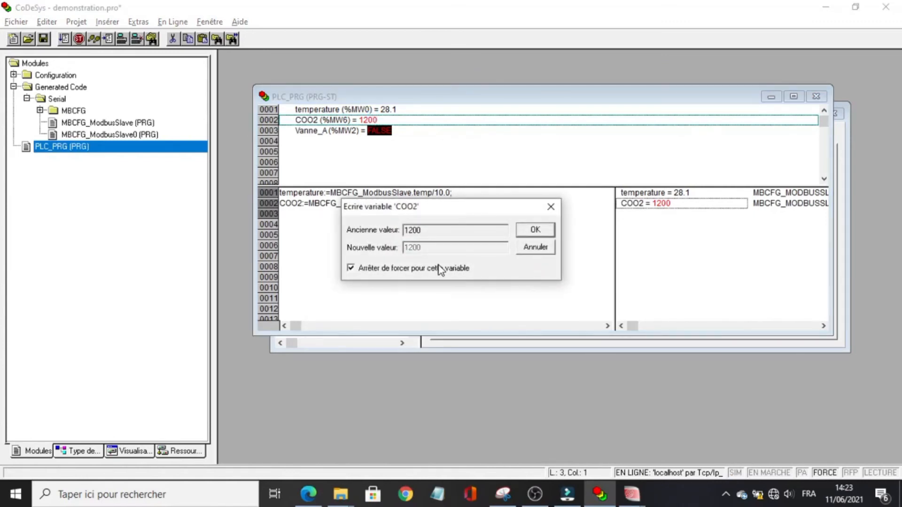
{"action": "left_click", "coordinate": [523, 232]}
{"action": "left_click", "coordinate": [173, 21]}
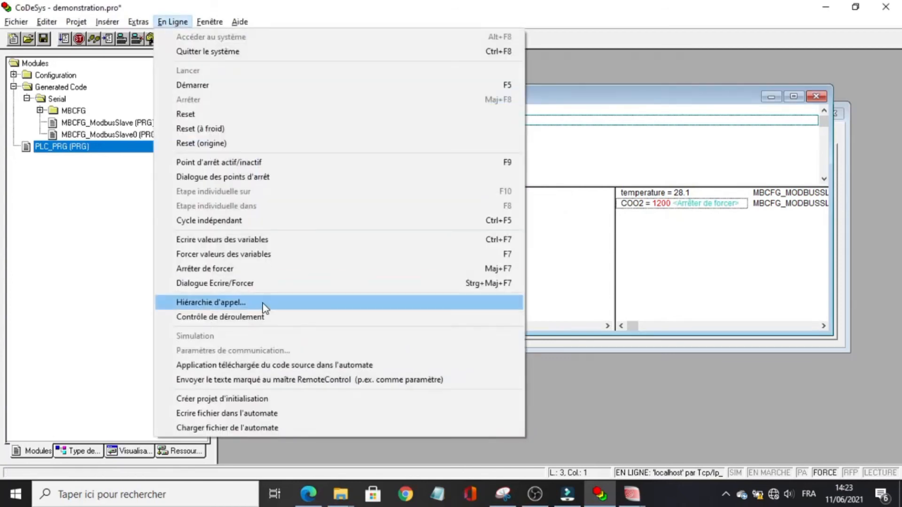
{"action": "left_click", "coordinate": [258, 254]}
{"action": "key", "text": "alt+Tab"}
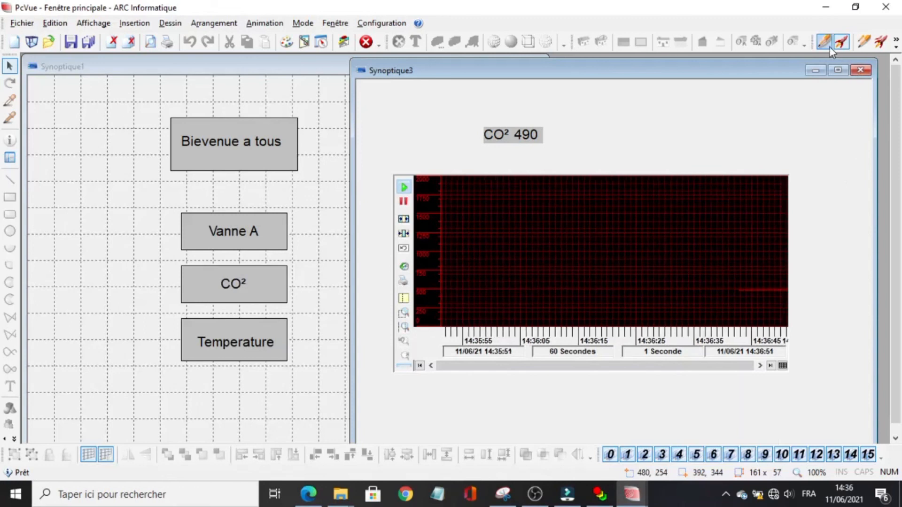
Step: Close the CO² synoptic, link the home synoptic's CO² button to open the CO² synoptic, and test it in run mode
{"action": "left_click", "coordinate": [829, 46]}
{"action": "left_click", "coordinate": [859, 70]}
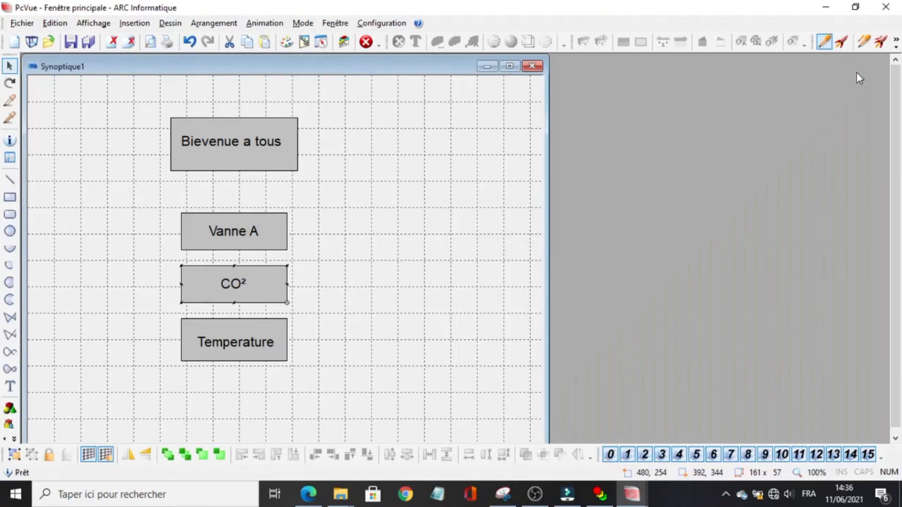
{"action": "left_click", "coordinate": [271, 26]}
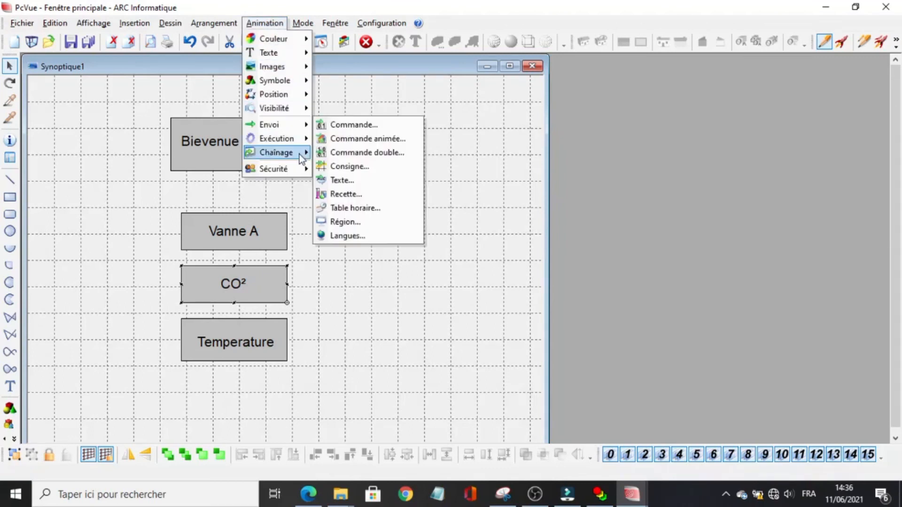
{"action": "left_click", "coordinate": [325, 157]}
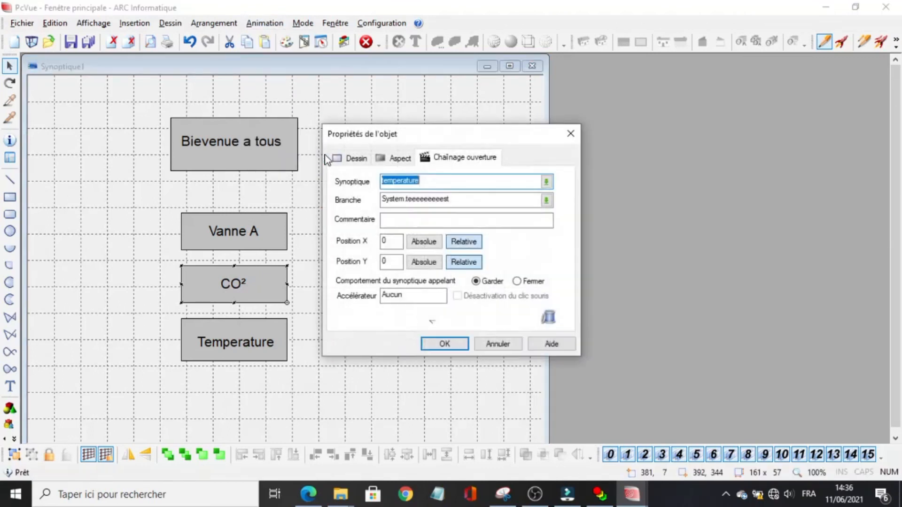
{"action": "left_click", "coordinate": [546, 184]}
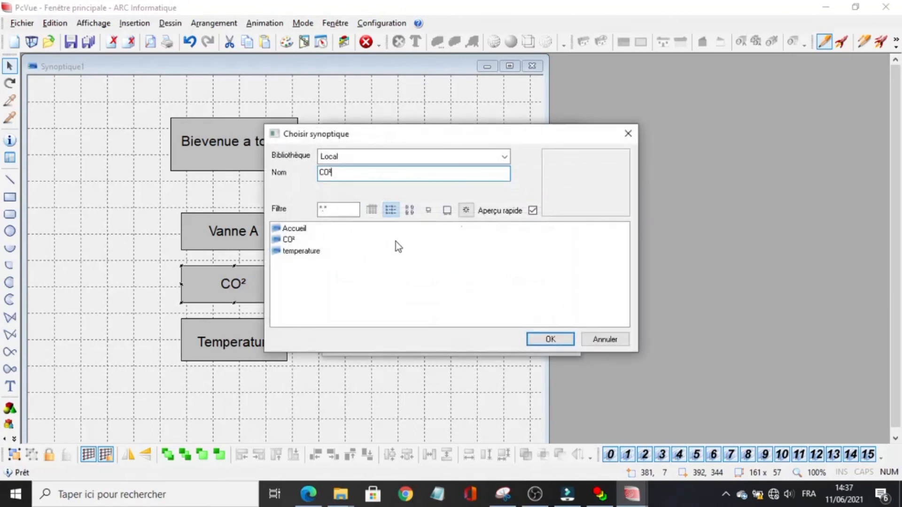
{"action": "double_click", "coordinate": [290, 240]}
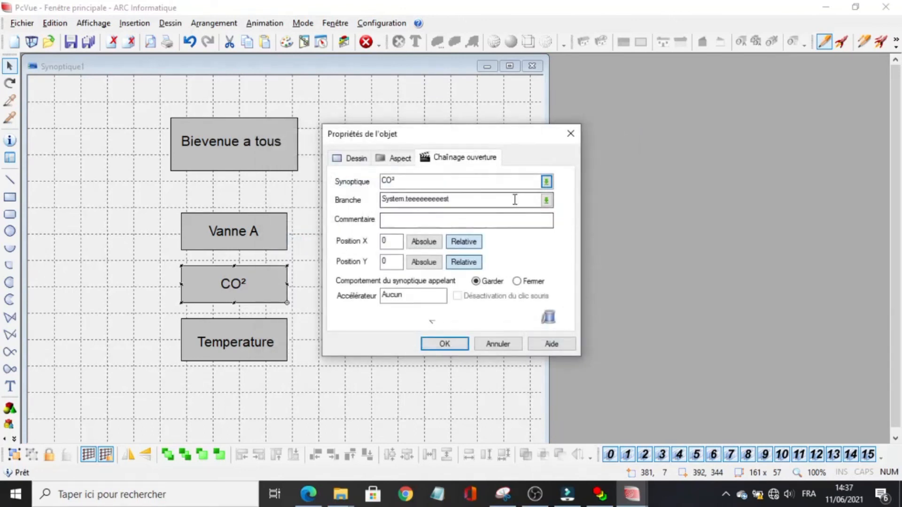
{"action": "left_click", "coordinate": [444, 341]}
{"action": "left_click", "coordinate": [841, 42]}
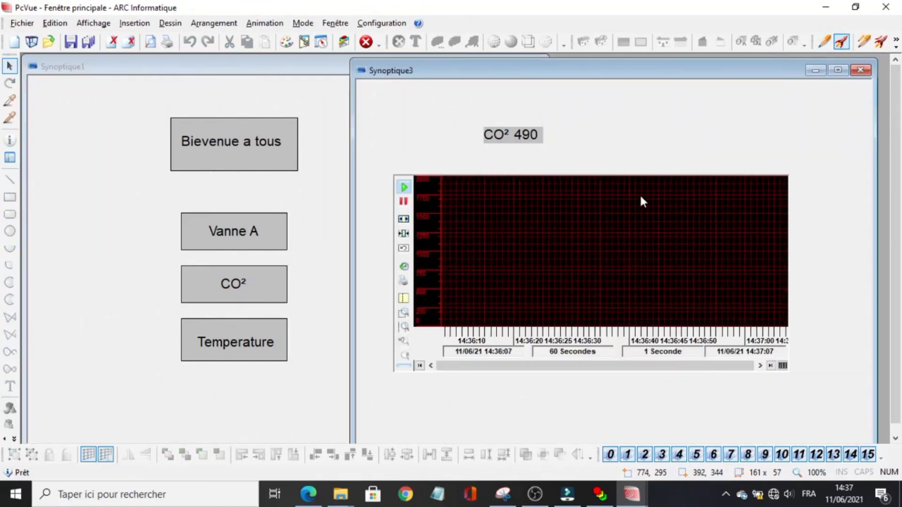
Step: Draw a rectangle about 161 × 57 above the CO² trend's upper-right corner and centre the text Accueil on it
{"action": "left_click", "coordinate": [823, 42]}
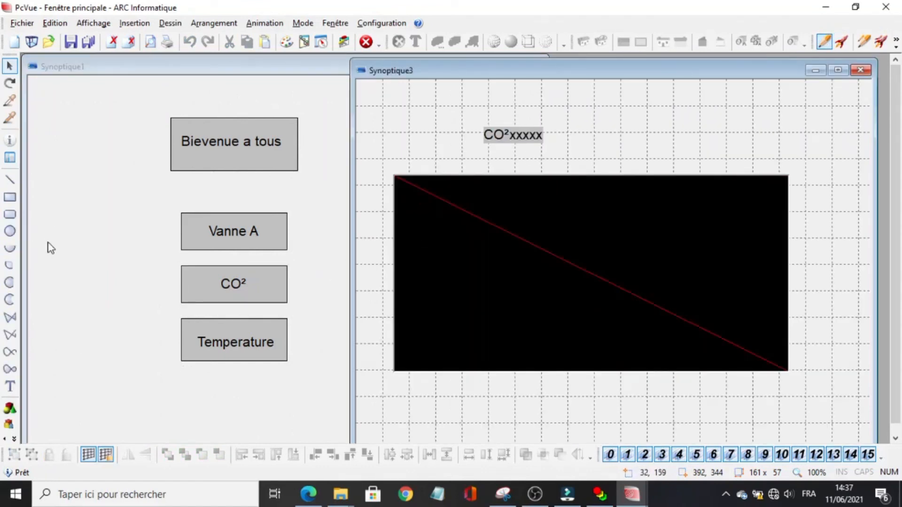
{"action": "left_click", "coordinate": [10, 197]}
{"action": "left_click_drag", "start_coordinate": [726, 106], "coordinate": [832, 142]}
{"action": "left_click", "coordinate": [10, 386]}
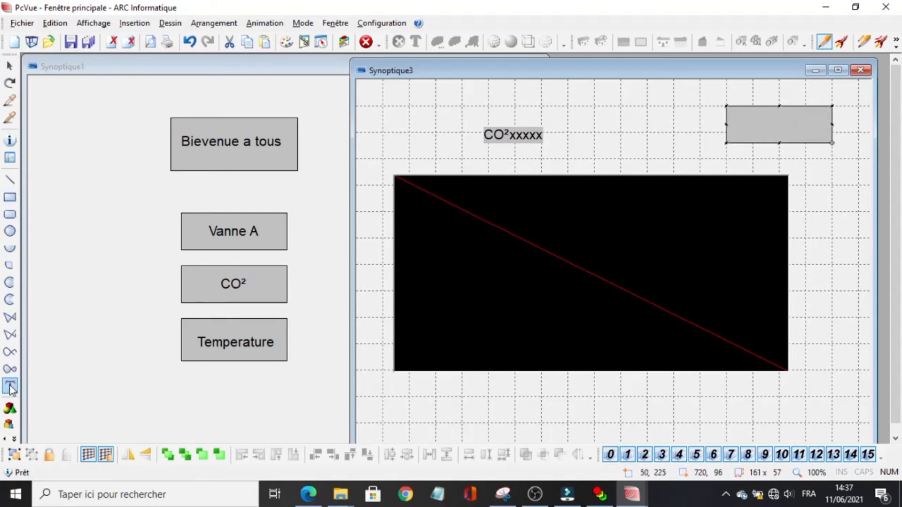
{"action": "left_click", "coordinate": [745, 123]}
{"action": "type", "text": "Accueil"}
{"action": "key", "text": "Return"}
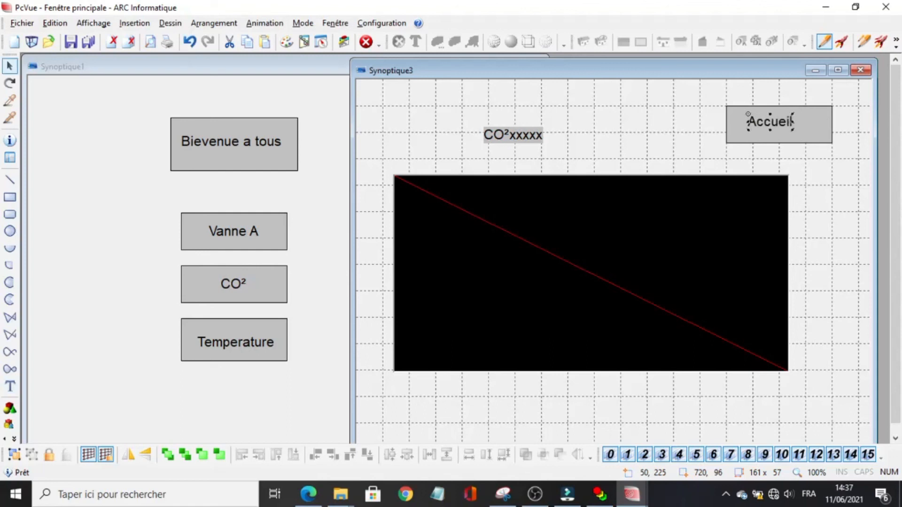
{"action": "left_click_drag", "start_coordinate": [780, 129], "coordinate": [790, 132]}
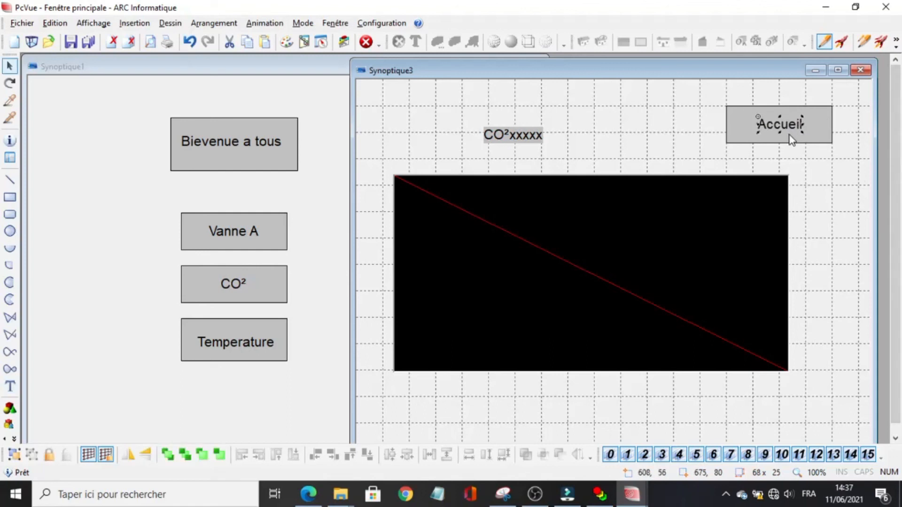
Step: Give the Accueil rectangle a closing link (Chaînage fermeture) that closes the CO² synoptic
{"action": "left_click", "coordinate": [737, 118]}
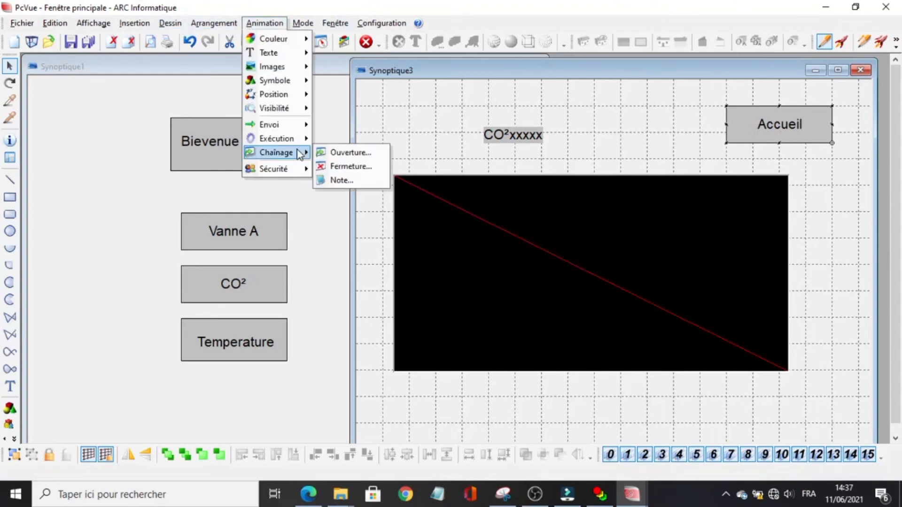
{"action": "left_click", "coordinate": [333, 166]}
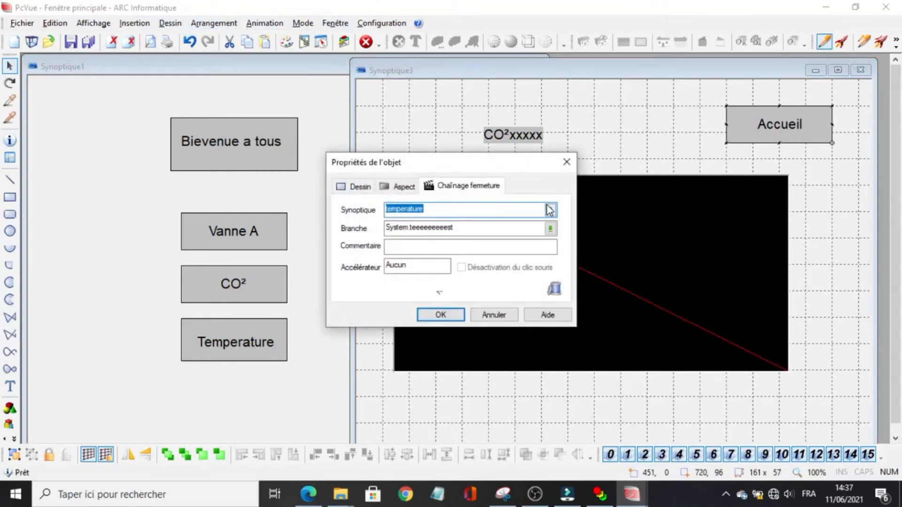
{"action": "left_click", "coordinate": [549, 210]}
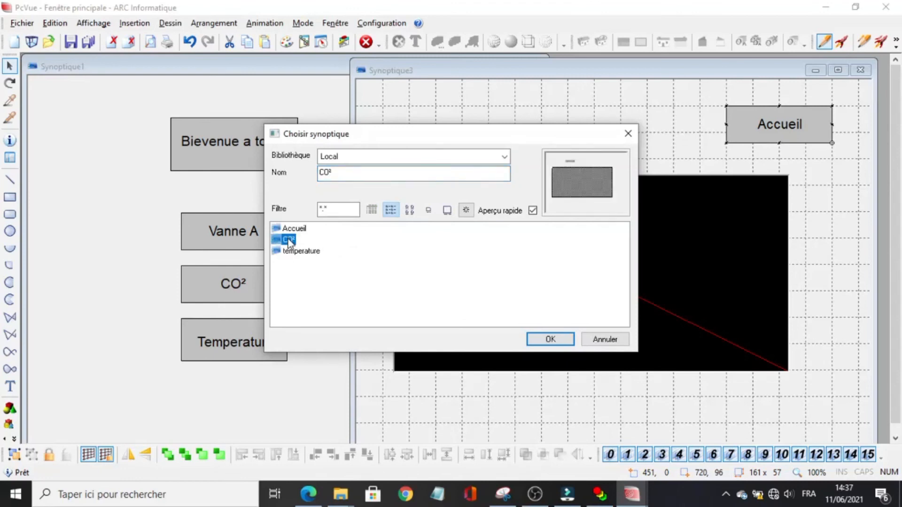
{"action": "left_click", "coordinate": [544, 338]}
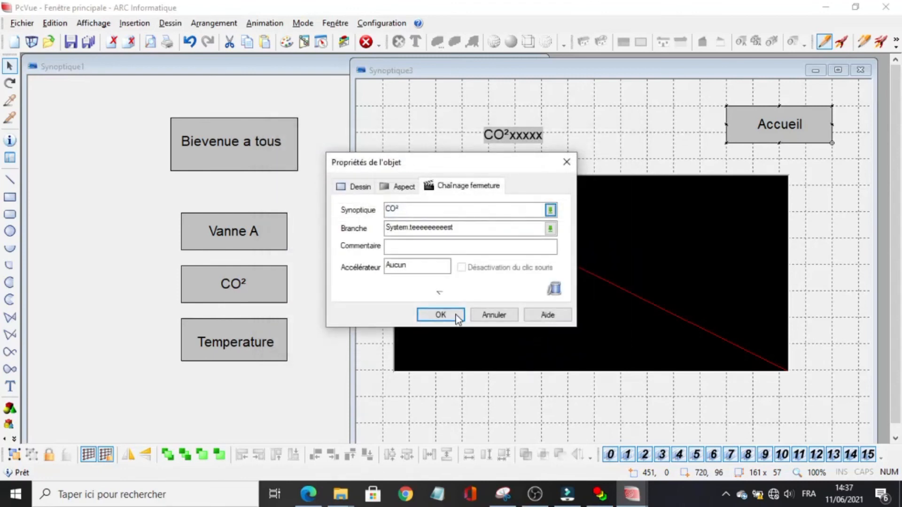
{"action": "left_click", "coordinate": [430, 315]}
Step: Test in run mode that Accueil closes the CO² synoptic and that the CO² button reopens it
{"action": "left_click", "coordinate": [841, 42]}
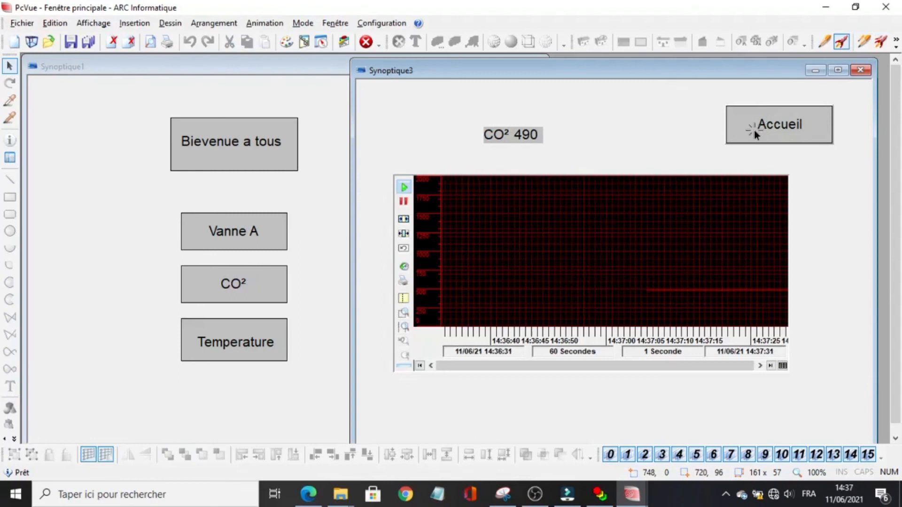
{"action": "left_click", "coordinate": [742, 139]}
{"action": "left_click", "coordinate": [372, 288]}
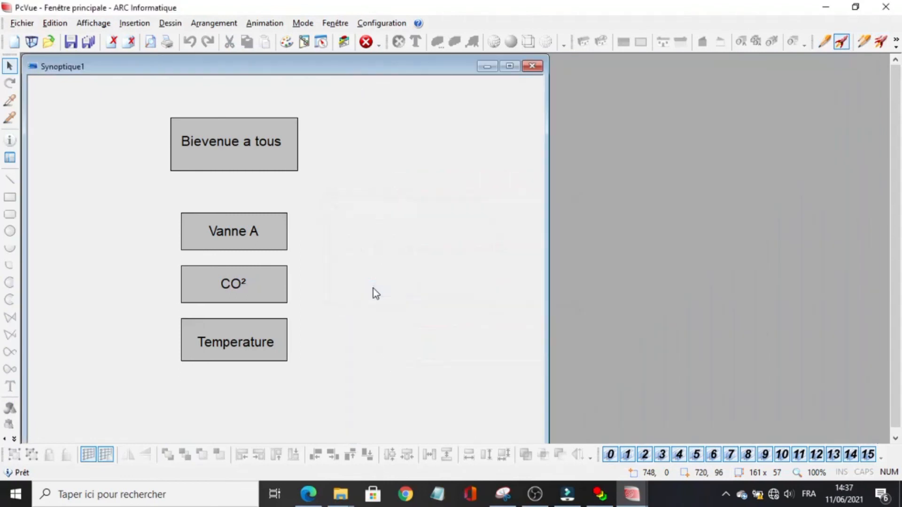
{"action": "left_click", "coordinate": [278, 282]}
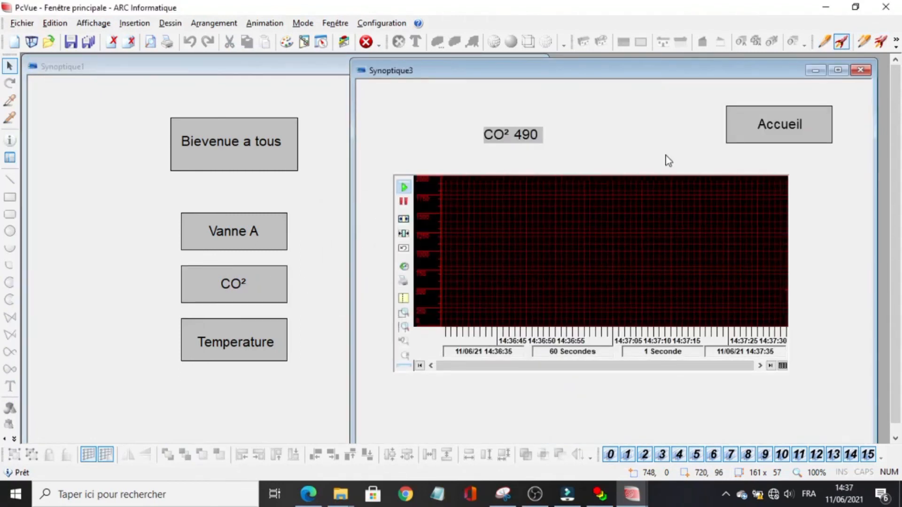
{"action": "left_click", "coordinate": [729, 135]}
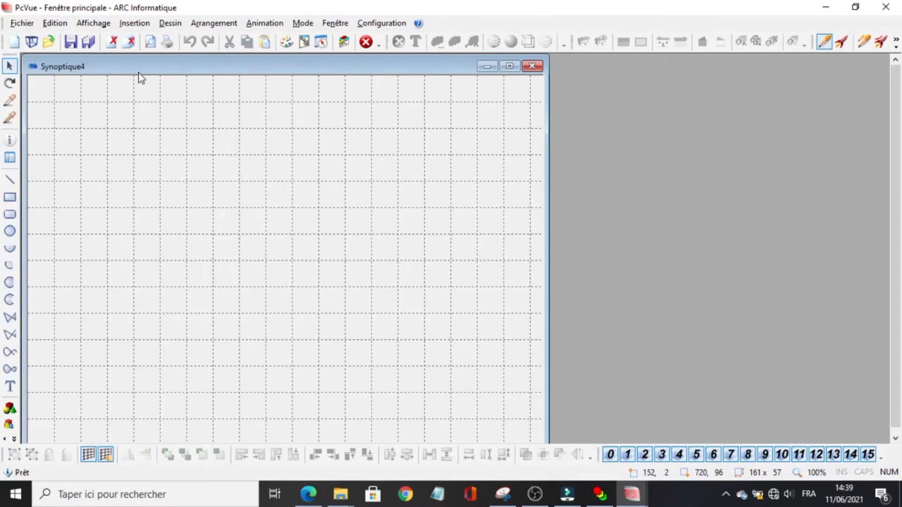
Step: Place the new blank synoptic beside the home synoptic and insert the VALVES_TYPE4_V_R_32_ANI symbol from the VANNES library into it
{"action": "left_click_drag", "start_coordinate": [139, 75], "coordinate": [480, 77]}
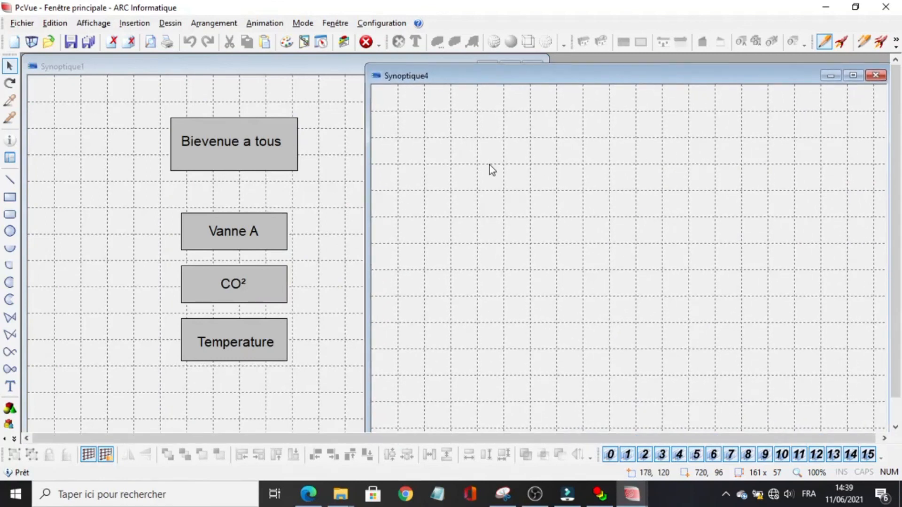
{"action": "left_click", "coordinate": [14, 385]}
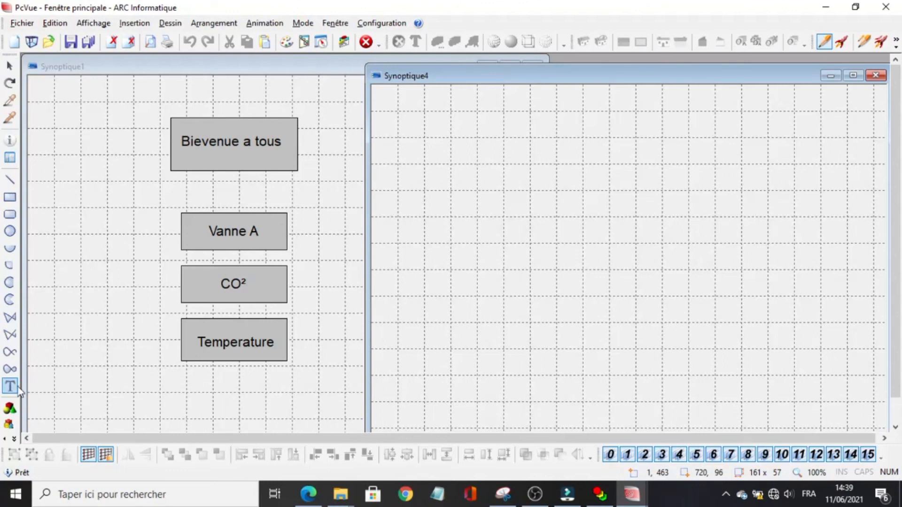
{"action": "left_click", "coordinate": [134, 25]}
{"action": "left_click", "coordinate": [145, 39]}
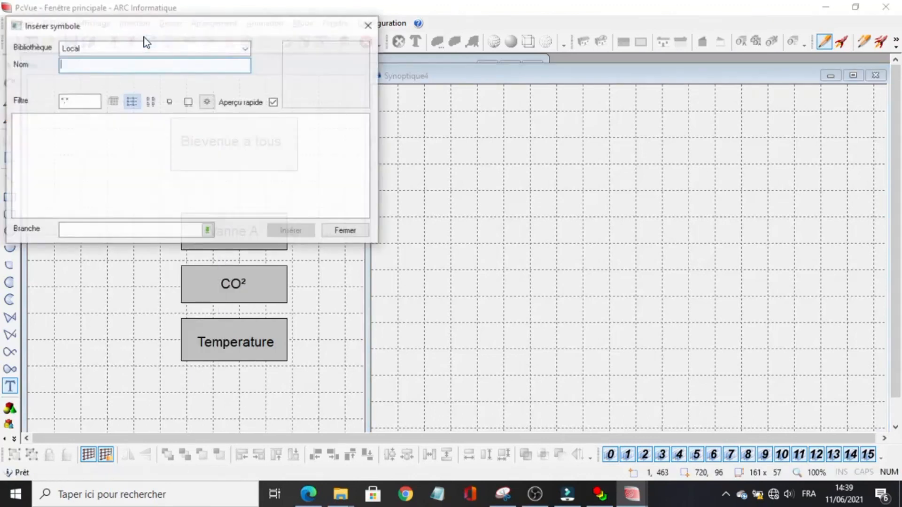
{"action": "left_click", "coordinate": [181, 49]}
{"action": "scroll", "coordinate": [148, 190], "scroll_direction": "down", "scroll_amount": 6}
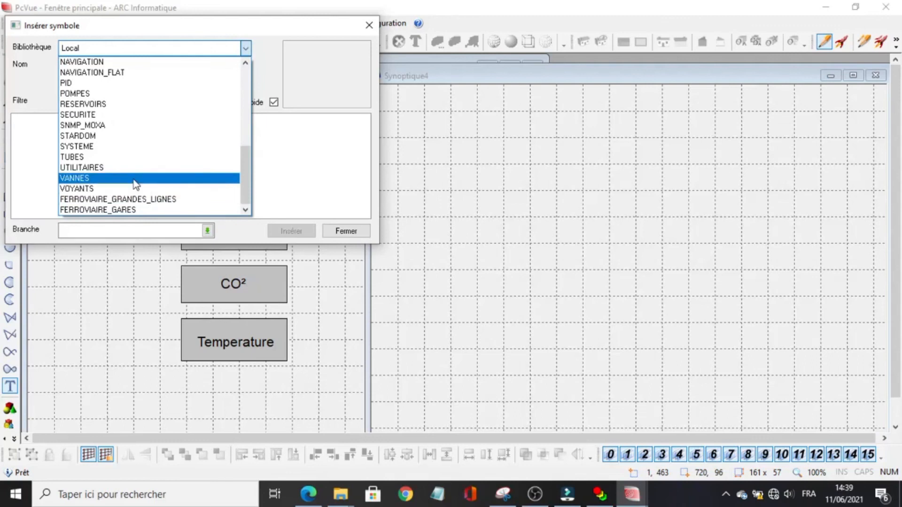
{"action": "left_click", "coordinate": [134, 178]}
{"action": "left_click_drag", "start_coordinate": [54, 213], "coordinate": [329, 213]}
{"action": "left_click", "coordinate": [297, 121]}
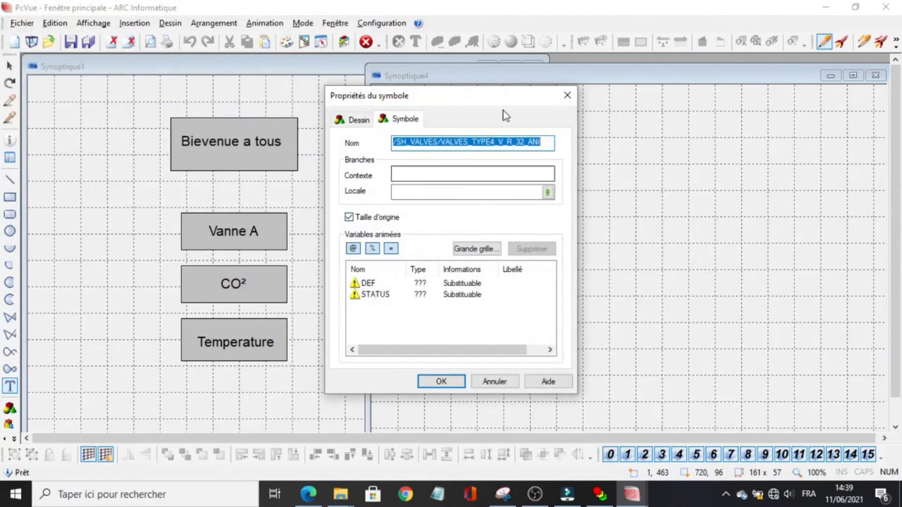
Step: Set the valve symbol's local branch (Locale) to System.teeeeeeeeest
{"action": "left_click_drag", "start_coordinate": [499, 102], "coordinate": [582, 122]}
{"action": "left_click", "coordinate": [630, 213]}
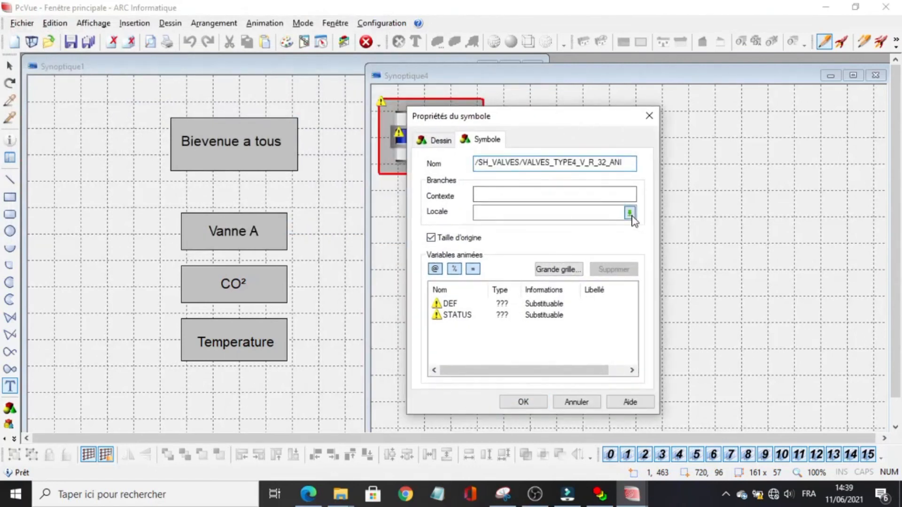
{"action": "double_click", "coordinate": [465, 173]}
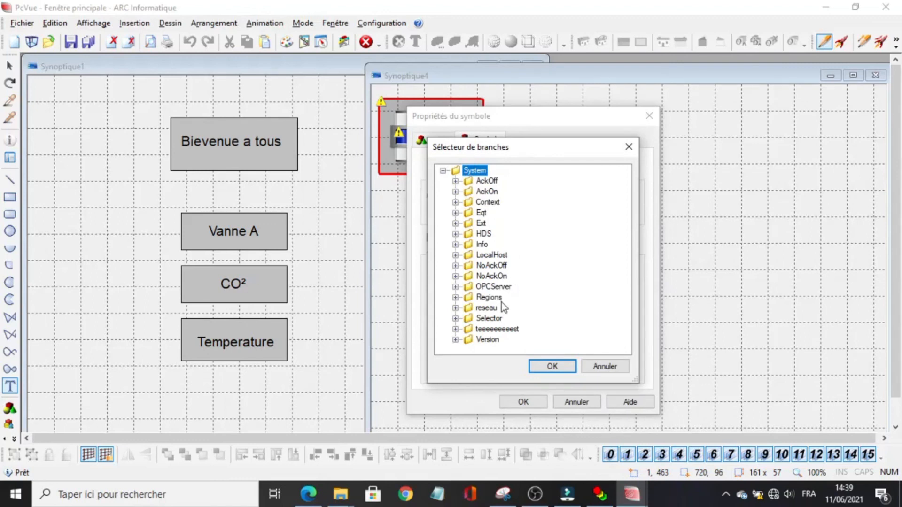
{"action": "left_click", "coordinate": [482, 330]}
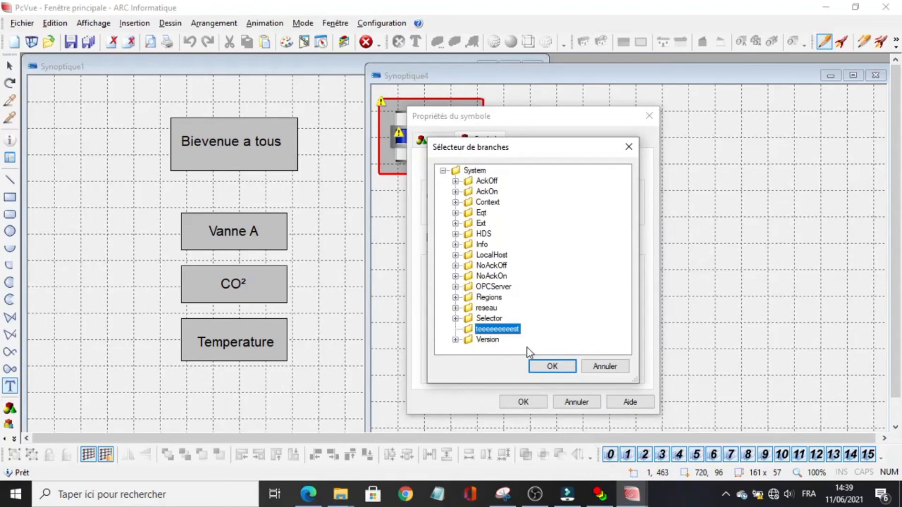
{"action": "left_click", "coordinate": [536, 364]}
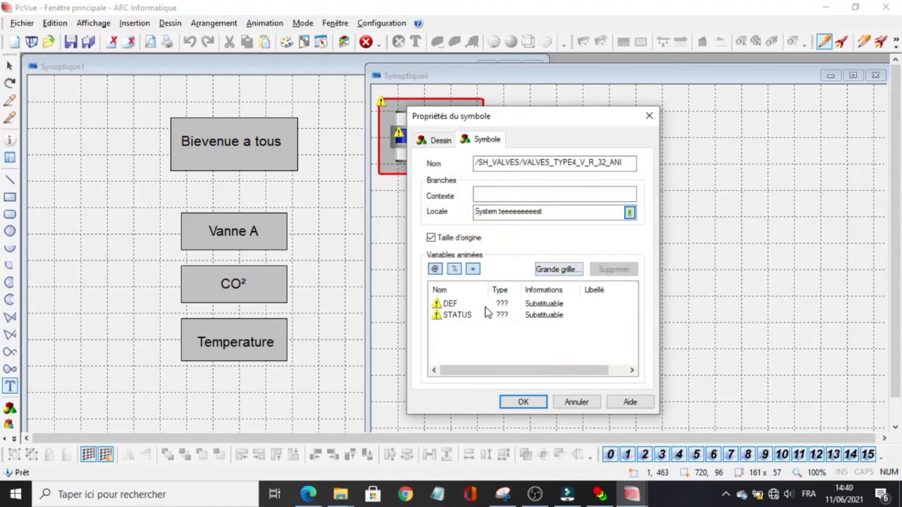
Step: Substitute the vanne_a variable for both DEF and STATUS in the valve symbol and apply the properties
{"action": "double_click", "coordinate": [487, 303]}
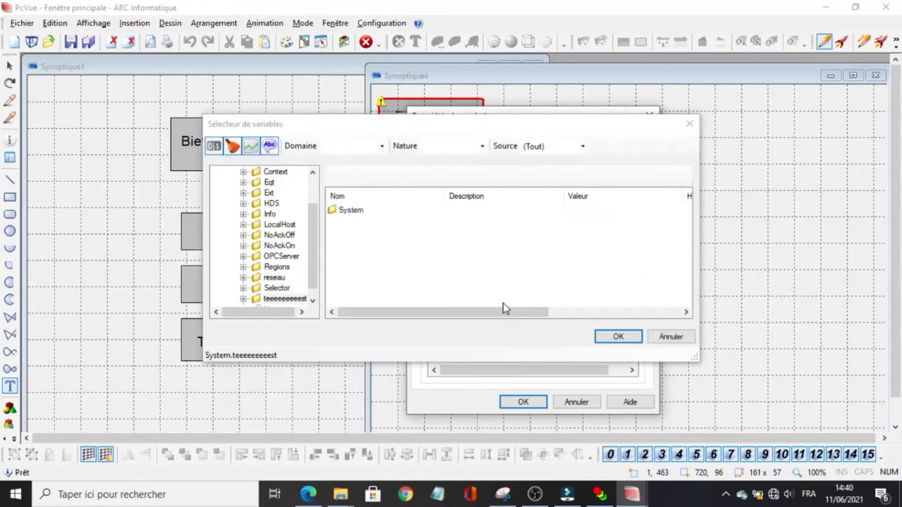
{"action": "left_click", "coordinate": [393, 232]}
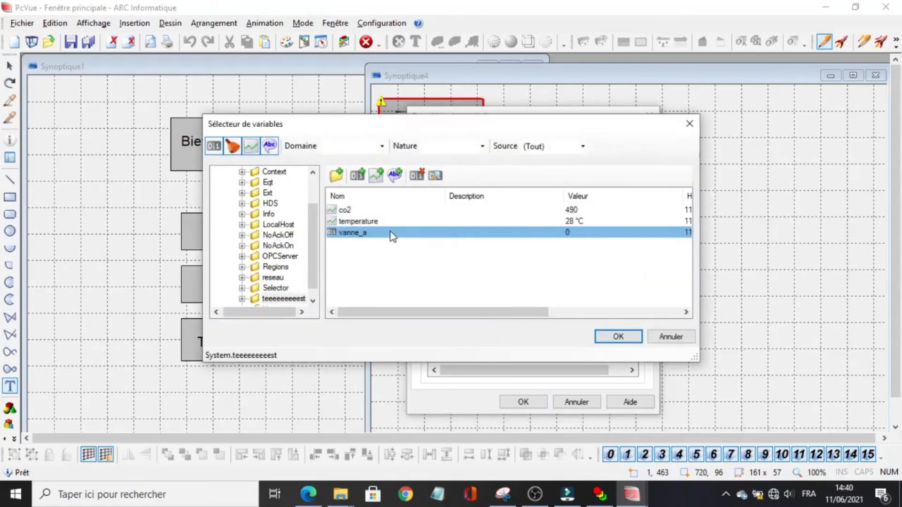
{"action": "left_click", "coordinate": [606, 336]}
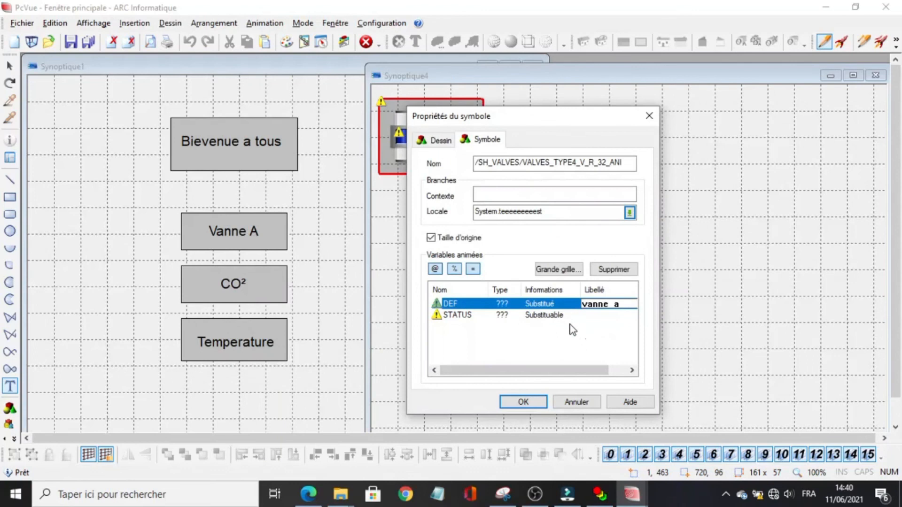
{"action": "double_click", "coordinate": [561, 315]}
{"action": "left_click", "coordinate": [455, 233]}
{"action": "double_click", "coordinate": [454, 234]}
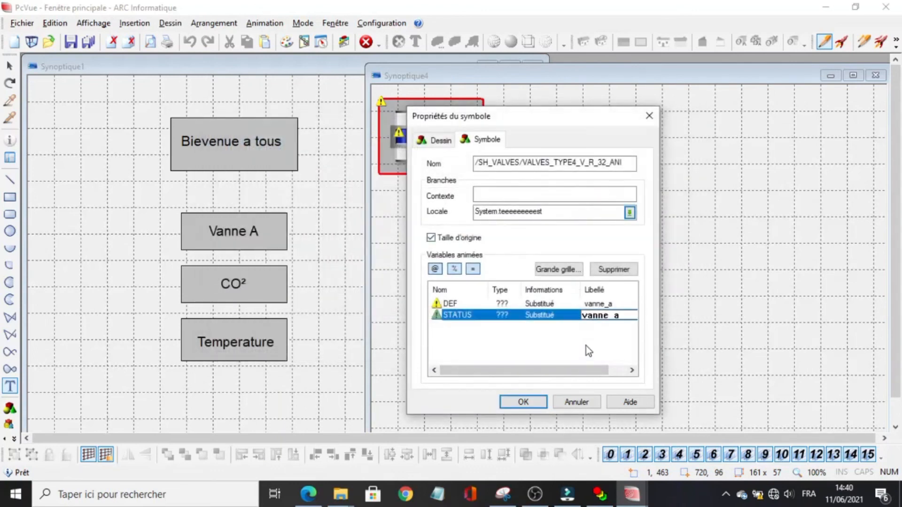
{"action": "left_click", "coordinate": [531, 402]}
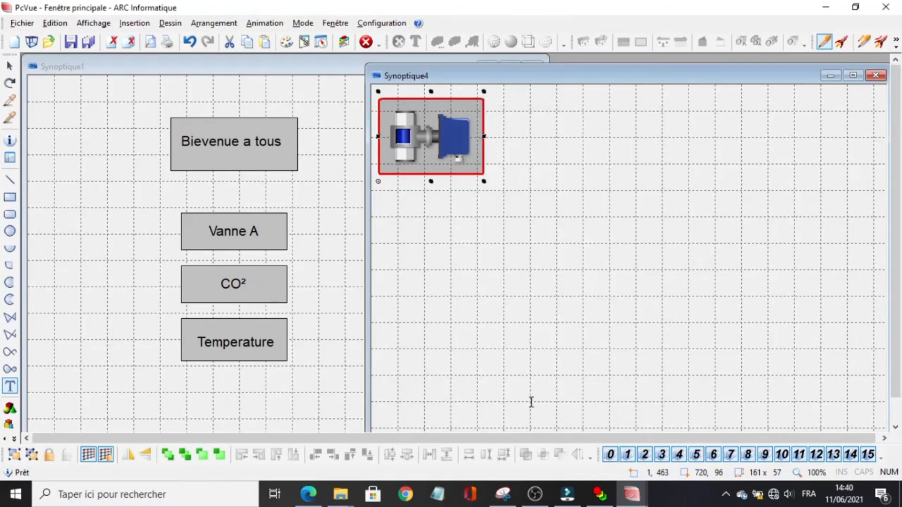
{"action": "key", "text": "Escape"}
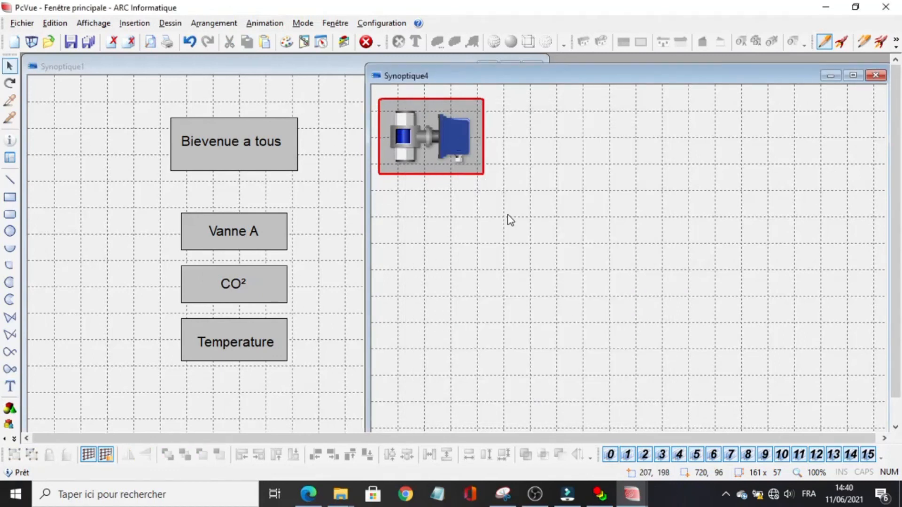
Step: Move the valve symbol further into the Synoptique4 page and place the text Vanne A centred just above it
{"action": "left_click_drag", "start_coordinate": [441, 153], "coordinate": [534, 262]}
{"action": "left_click", "coordinate": [10, 386]}
{"action": "left_click", "coordinate": [463, 175]}
{"action": "type", "text": "Vanne A"}
{"action": "key", "text": "Escape"}
{"action": "left_click_drag", "start_coordinate": [507, 180], "coordinate": [533, 193]}
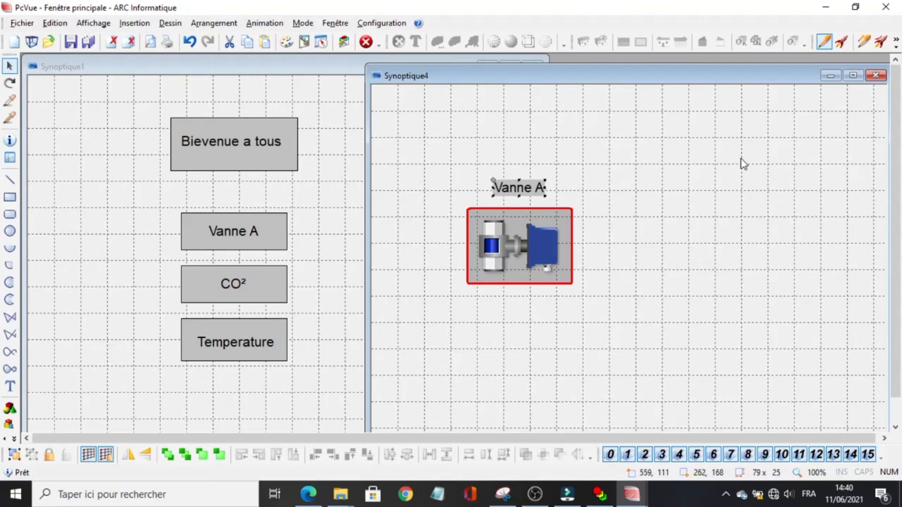
{"action": "left_click_drag", "start_coordinate": [556, 208], "coordinate": [562, 208]}
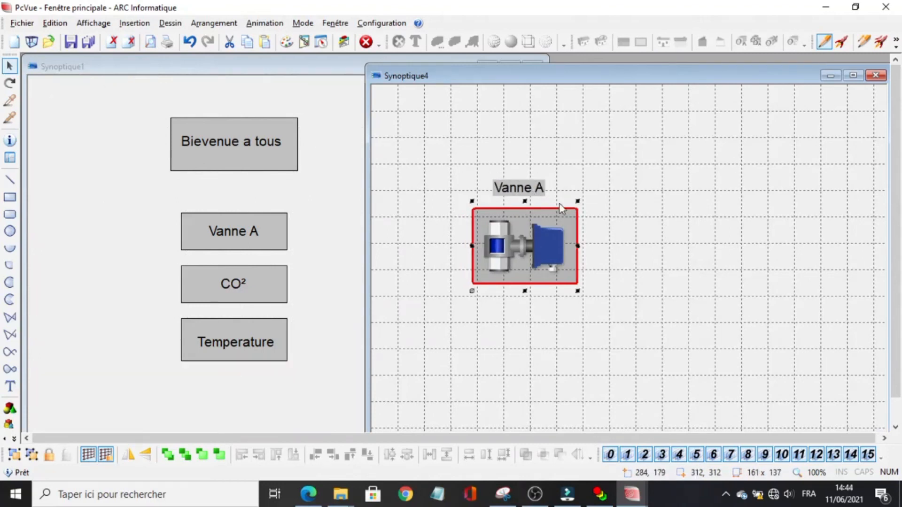
Step: Check the valve symbol's variable assignments and open its ARRET/MARCHE command panel in run mode
{"action": "double_click", "coordinate": [523, 235]}
{"action": "left_click", "coordinate": [387, 170]}
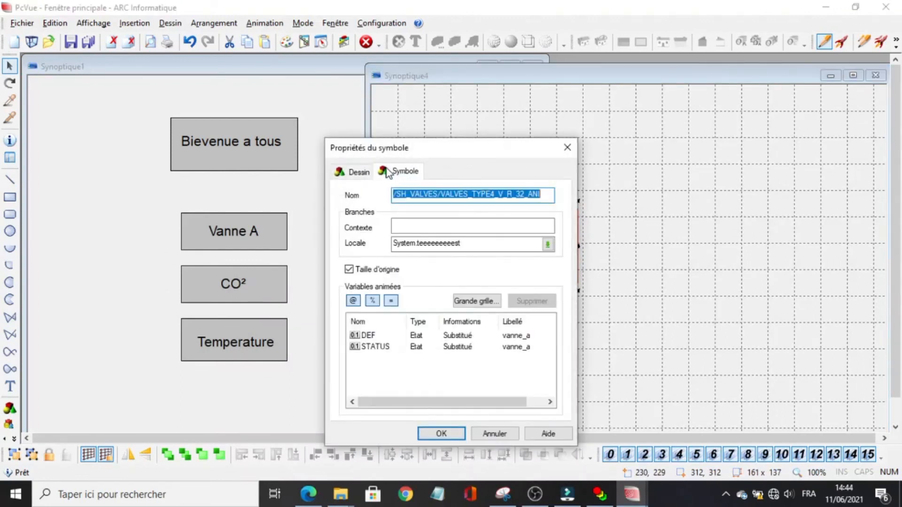
{"action": "left_click", "coordinate": [444, 433]}
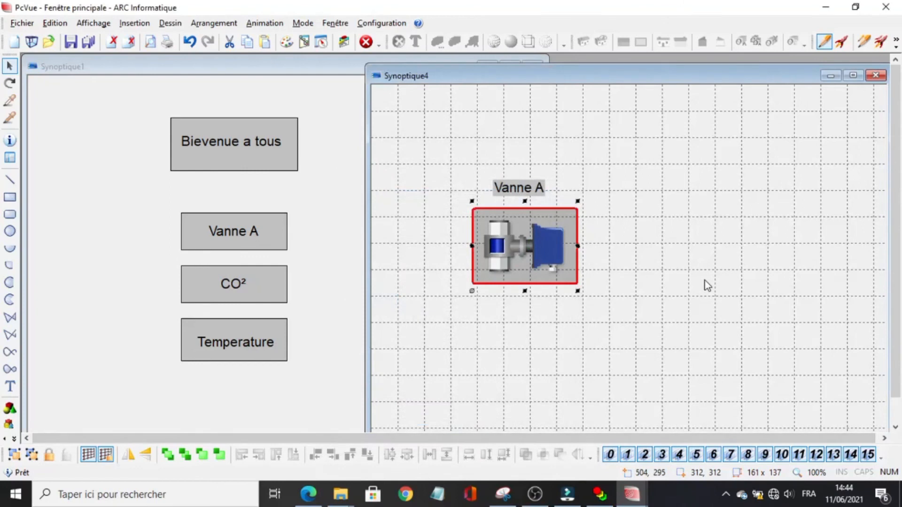
{"action": "left_click", "coordinate": [840, 42]}
{"action": "left_click", "coordinate": [537, 251]}
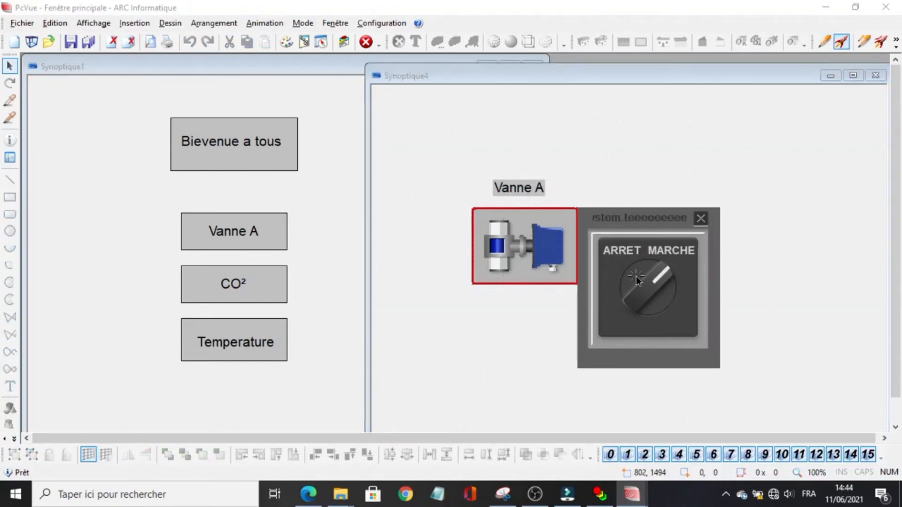
Step: Return to edit mode and link the ARRET/MARCHE switch's CMD variable to vanne_a in the System.teeeeeeeeest branch
{"action": "left_click", "coordinate": [824, 41]}
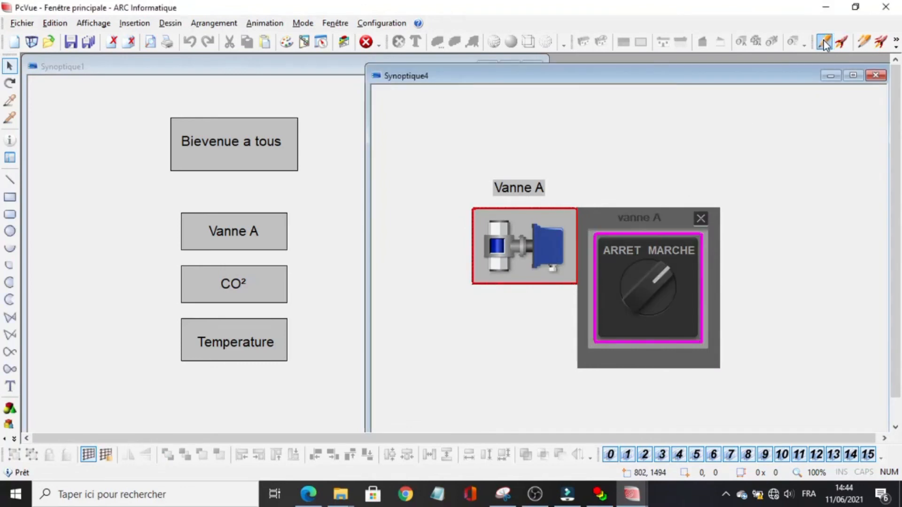
{"action": "double_click", "coordinate": [654, 272]}
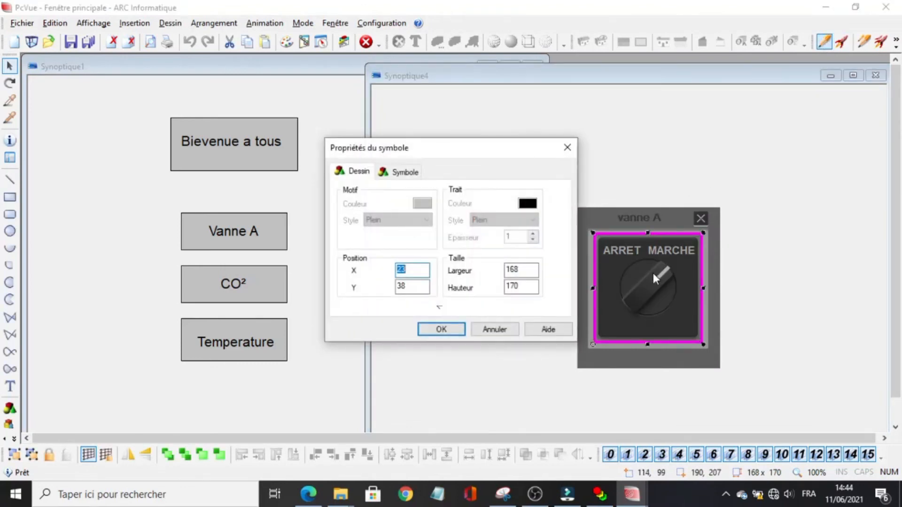
{"action": "left_click", "coordinate": [409, 177]}
{"action": "double_click", "coordinate": [444, 336]}
{"action": "double_click", "coordinate": [405, 233]}
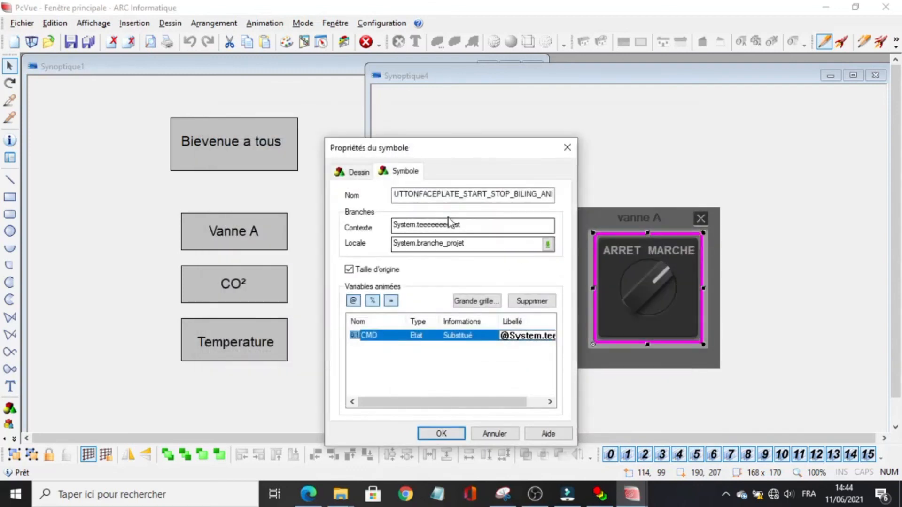
{"action": "left_click", "coordinate": [436, 432]}
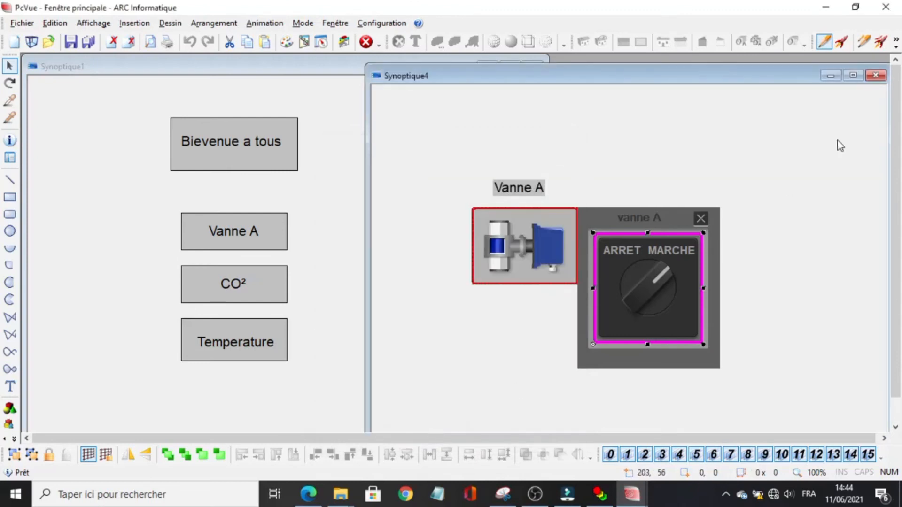
Step: In run mode, write FALSE to Vanne_A in CoDeSys, return to PcVue and save the changes to VALVES_DETAILS_SIMPLE
{"action": "left_click", "coordinate": [841, 42]}
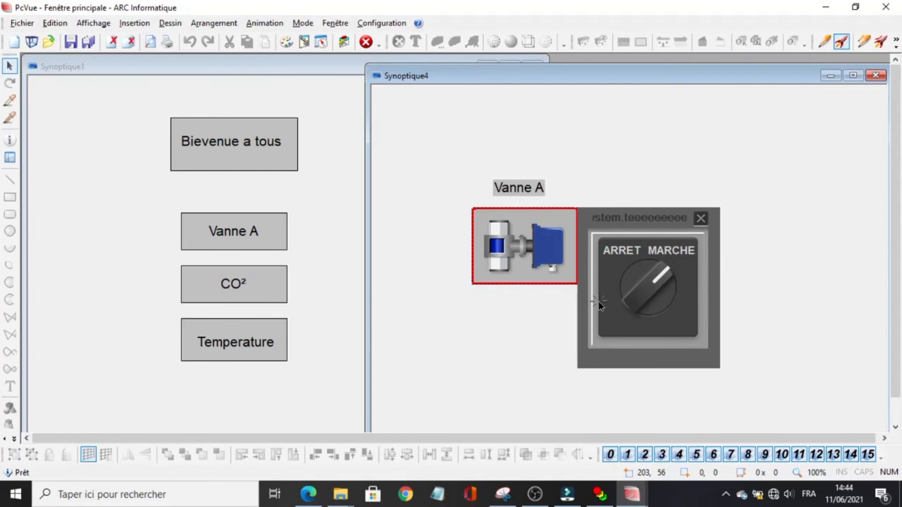
{"action": "left_click", "coordinate": [600, 493]}
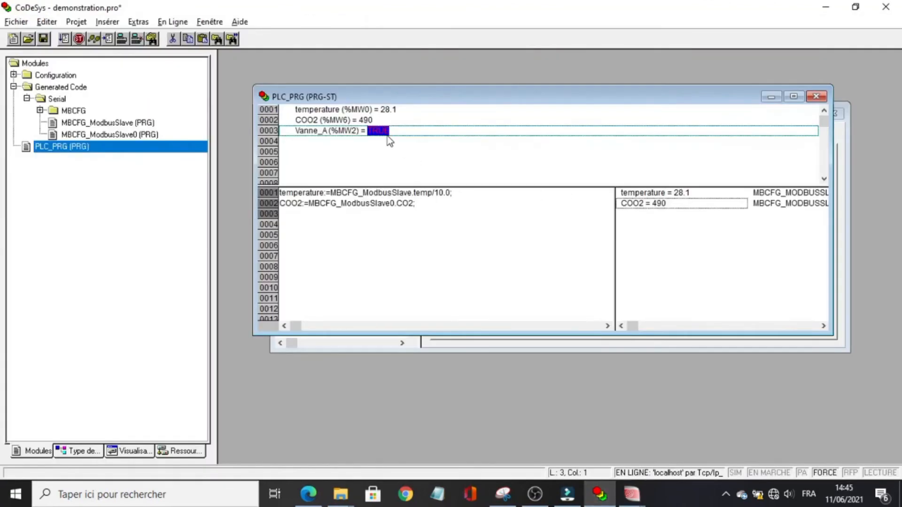
{"action": "double_click", "coordinate": [387, 137]}
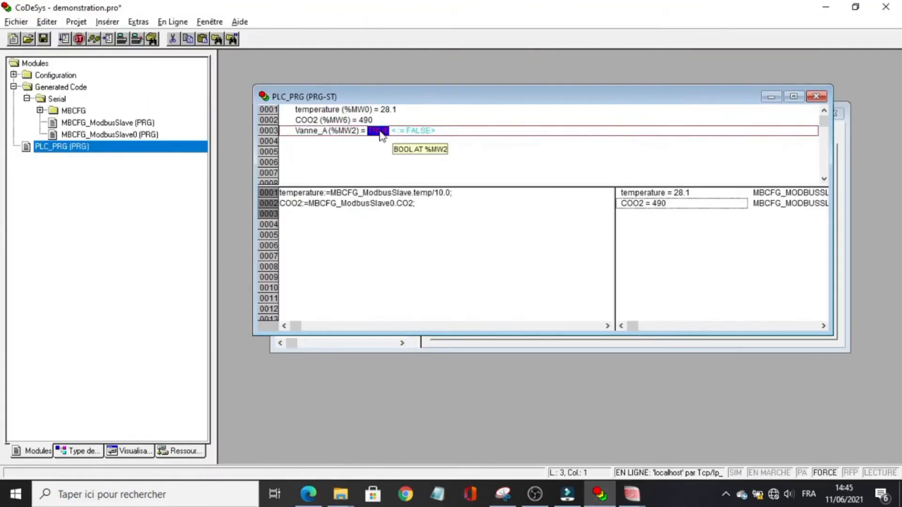
{"action": "key", "text": "F7"}
{"action": "key", "text": "alt+Tab"}
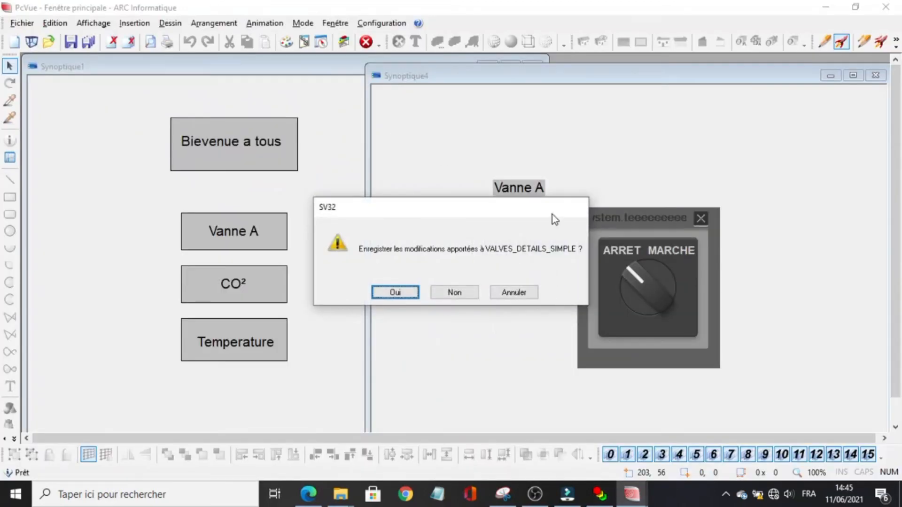
{"action": "left_click", "coordinate": [415, 290]}
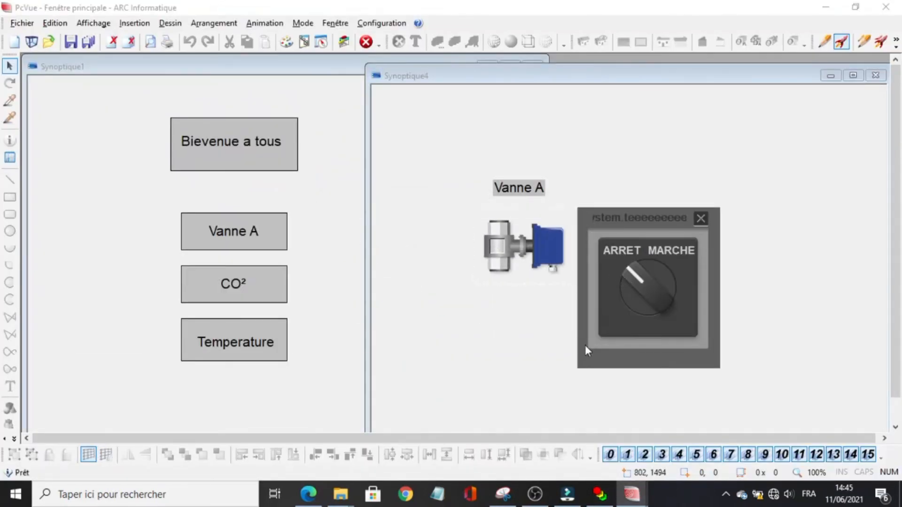
{"action": "left_click", "coordinate": [522, 202]}
Step: Write TRUE to Vanne_A in CoDeSys, return to PcVue and reopen the valve's ARRET/MARCHE command panel
{"action": "key", "text": "alt+Tab"}
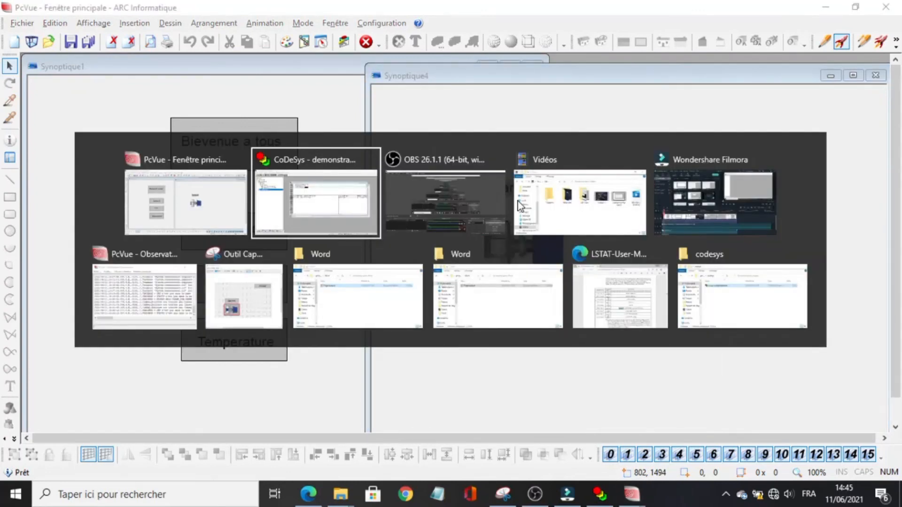
{"action": "double_click", "coordinate": [385, 131]}
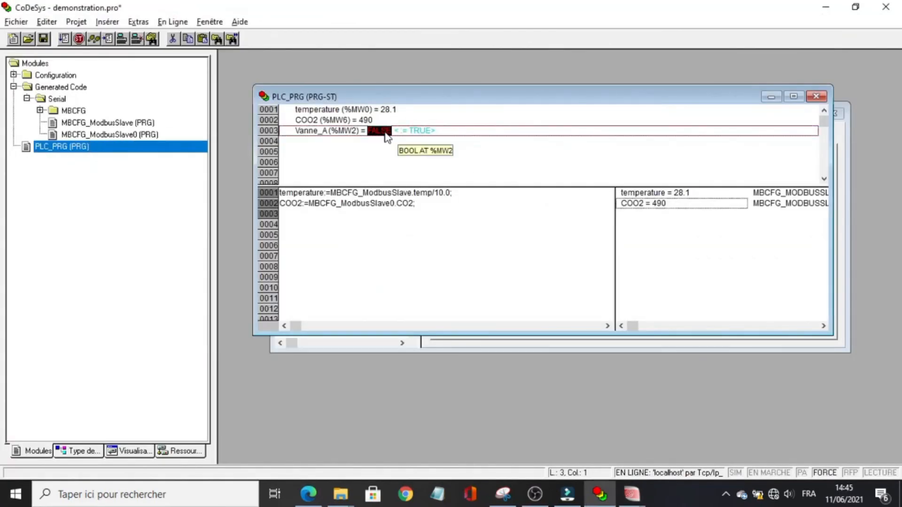
{"action": "key", "text": "F7"}
{"action": "key", "text": "alt+Tab"}
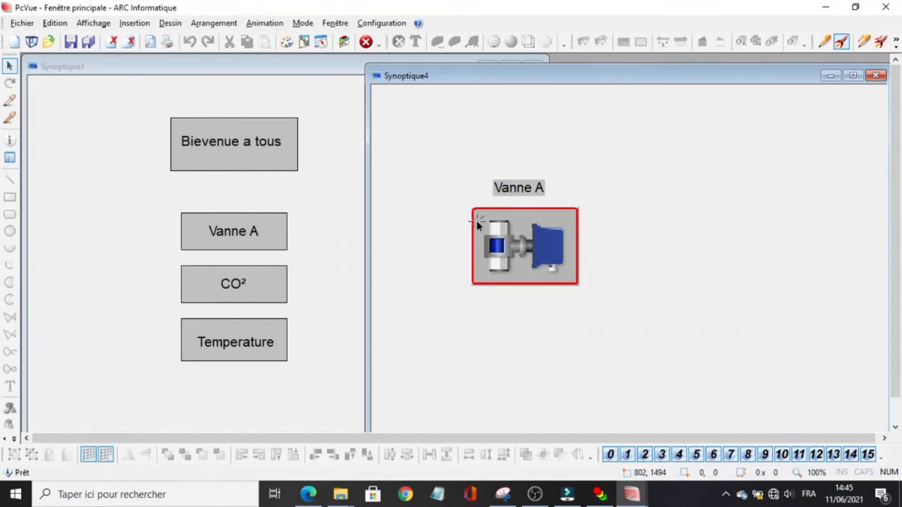
{"action": "left_click", "coordinate": [491, 246]}
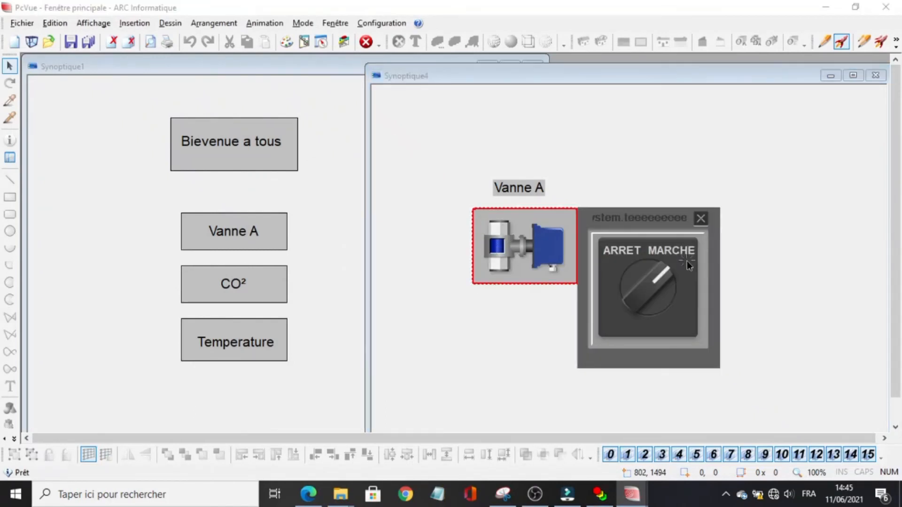